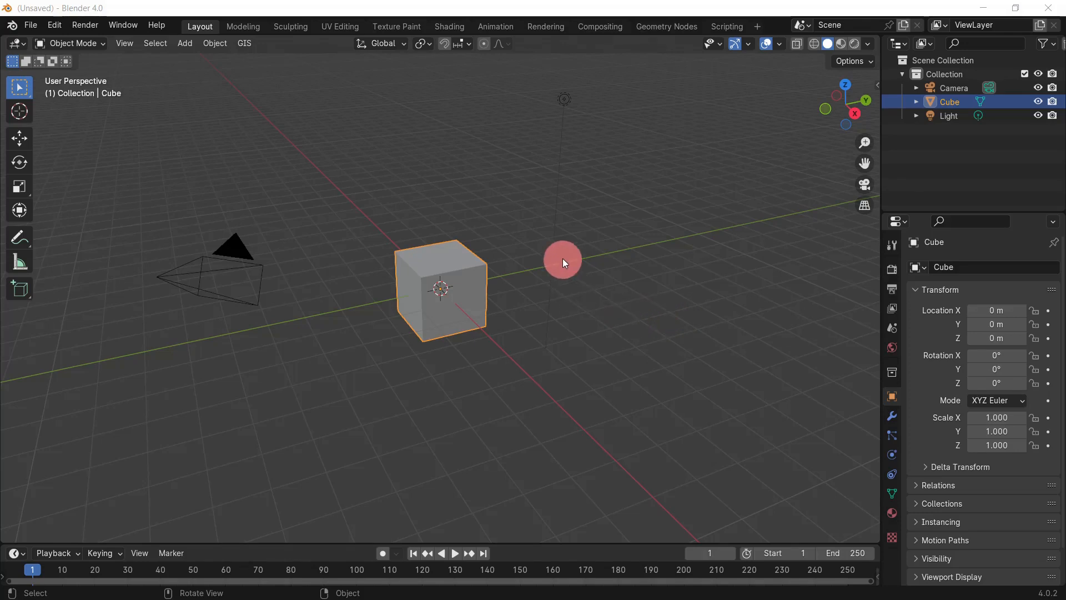
- Delete the light and the camera from the default scene
left_click(552, 233)
key("Delete")
left_click(217, 304)
key("Delete")
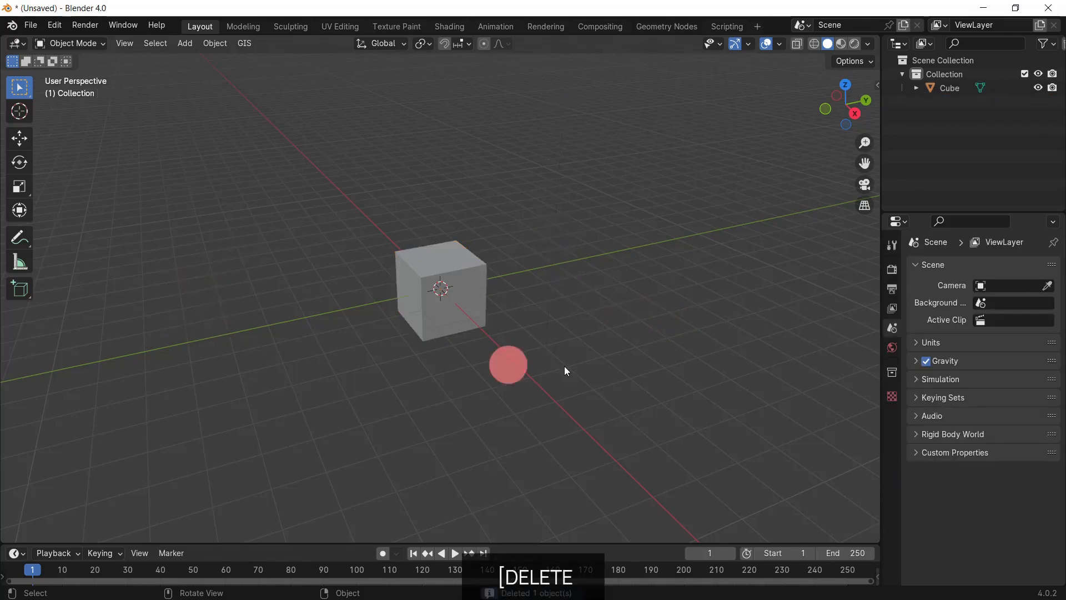
- Enlarge the properties area, change it to a Geometry Node Editor and collapse its sidebar
left_click_drag(881, 345, 523, 333)
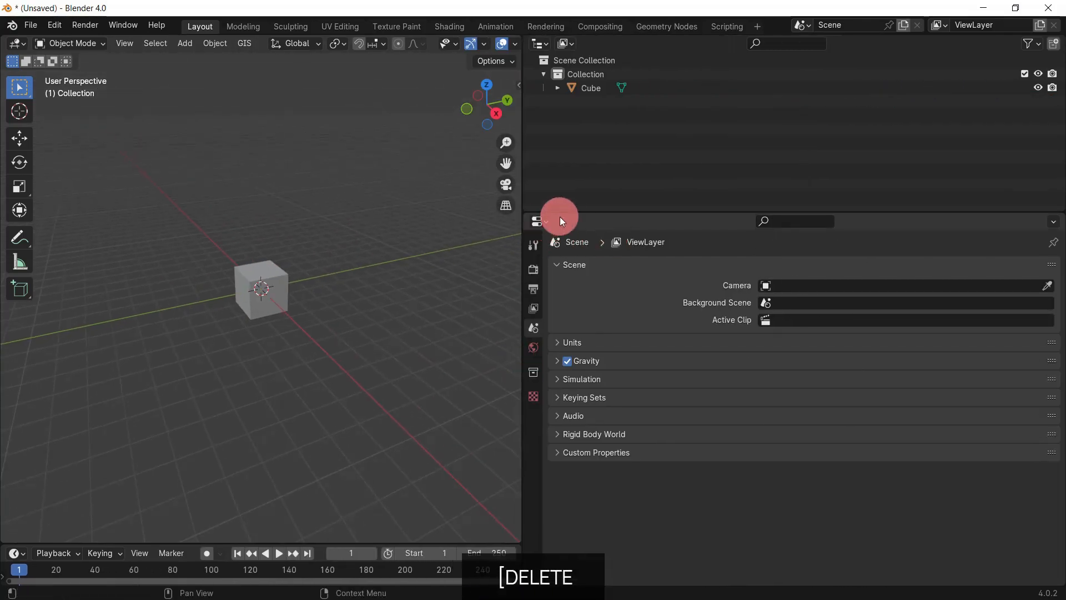
left_click_drag(560, 216, 550, 126)
left_click(548, 125)
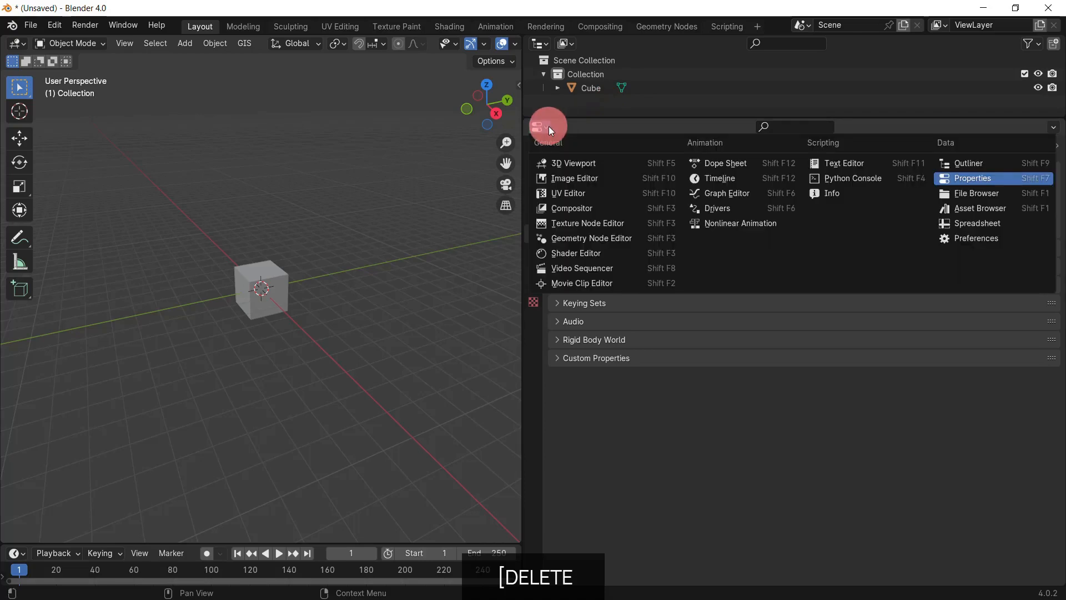
left_click(611, 238)
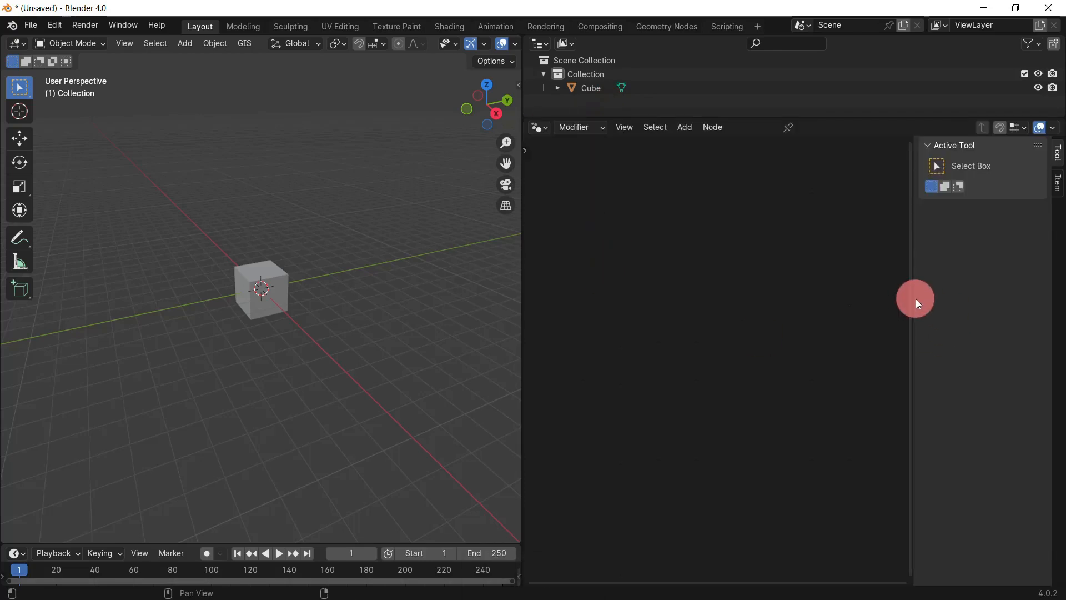
left_click_drag(915, 299, 1057, 309)
- Create a new geometry node tree on the cube and remove its Group Input node
left_click(267, 301)
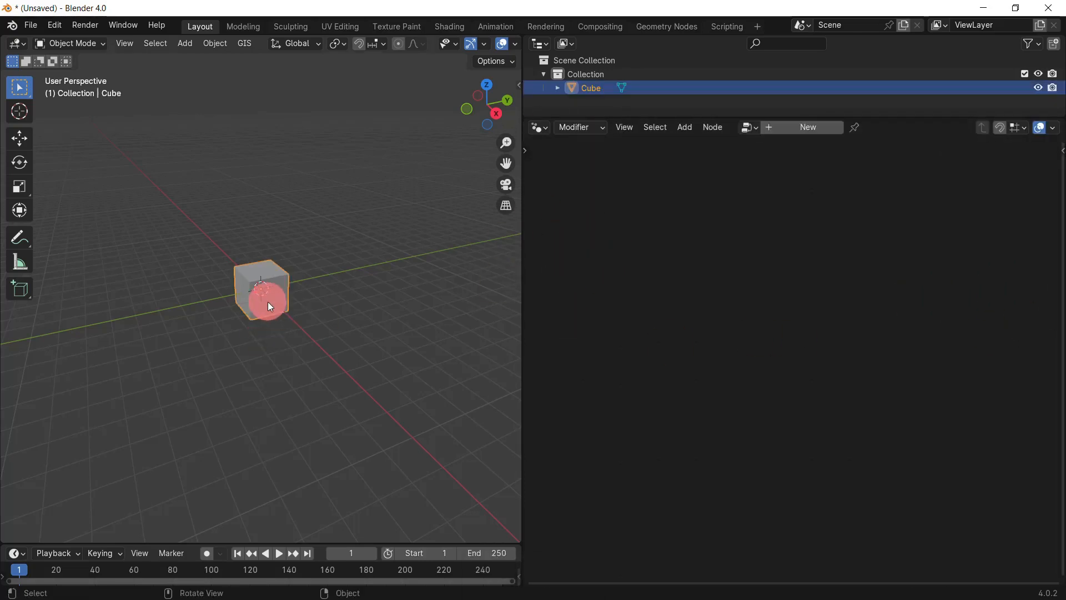
left_click(794, 131)
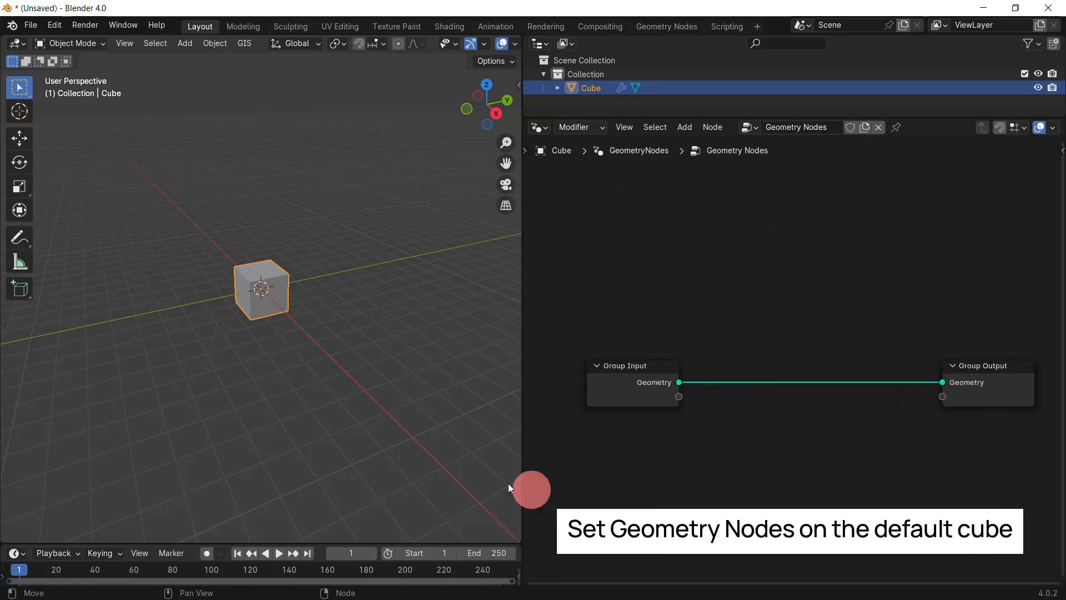
key("ctrl+z")
left_click_drag(942, 382, 639, 415)
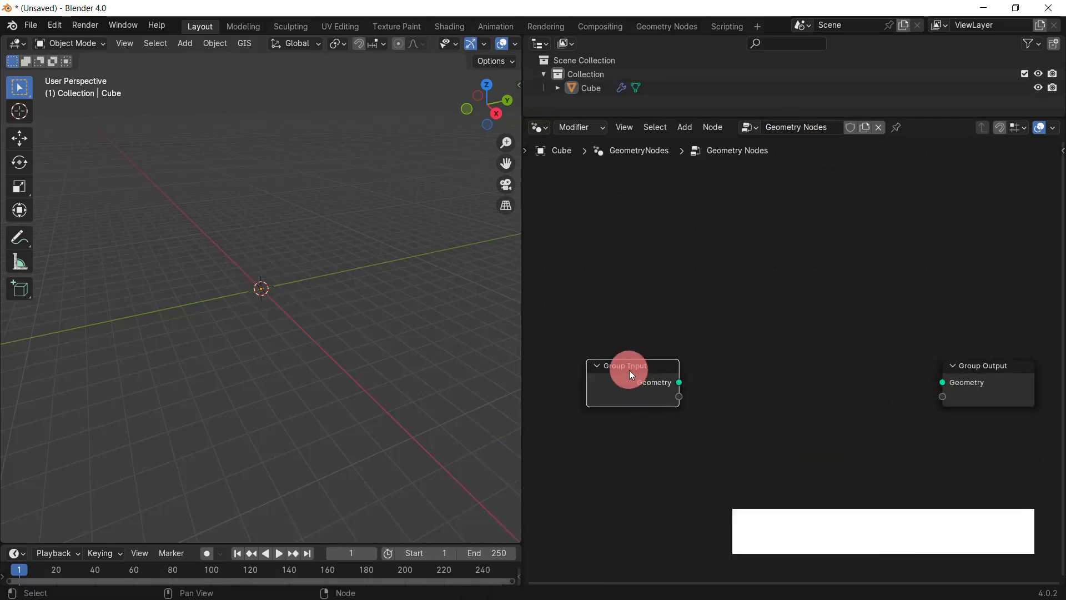
key("Delete")
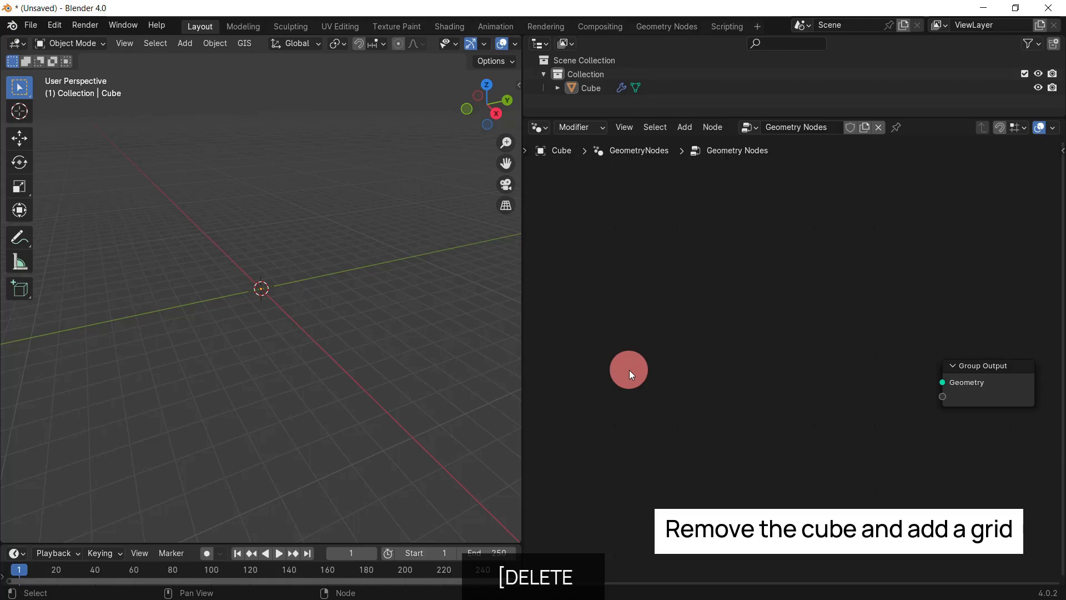
- Add a Grid node and connect its Mesh output to the Group Output's Geometry input
key("shift+a")
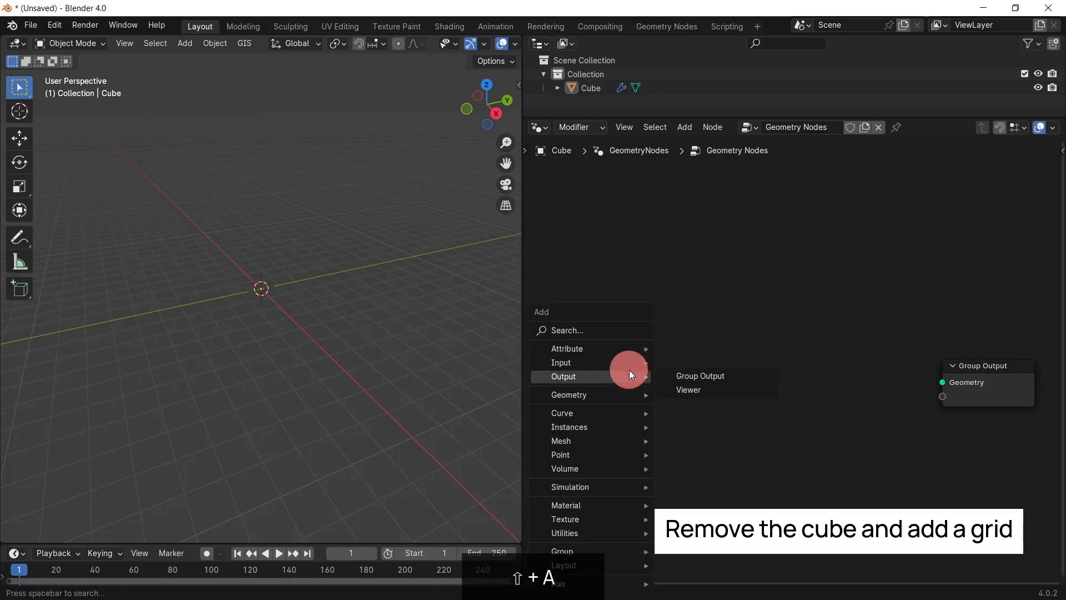
type("gr")
key("Return")
left_click(624, 356)
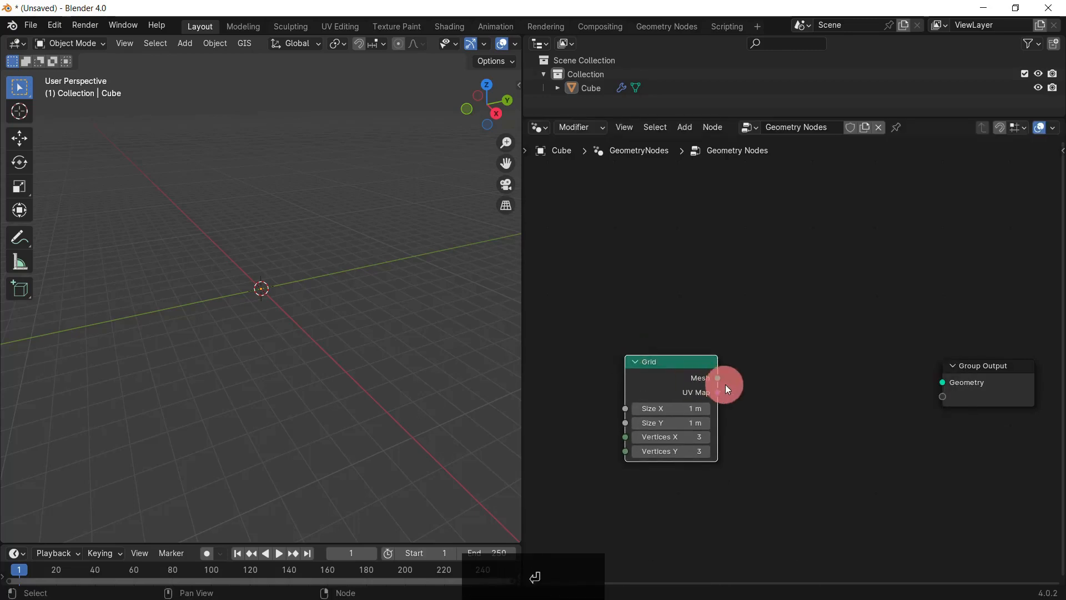
left_click_drag(724, 384, 944, 382)
- Show the grid object framed in top orthographic view with wireframe shading
key("KP_7")
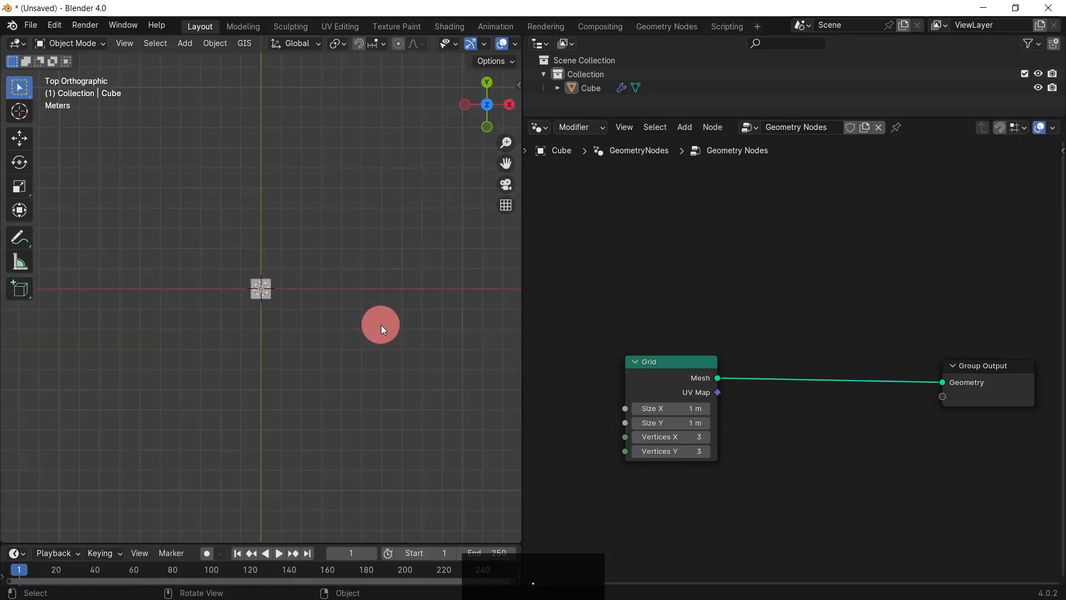
left_click(268, 298)
key("KP_Decimal")
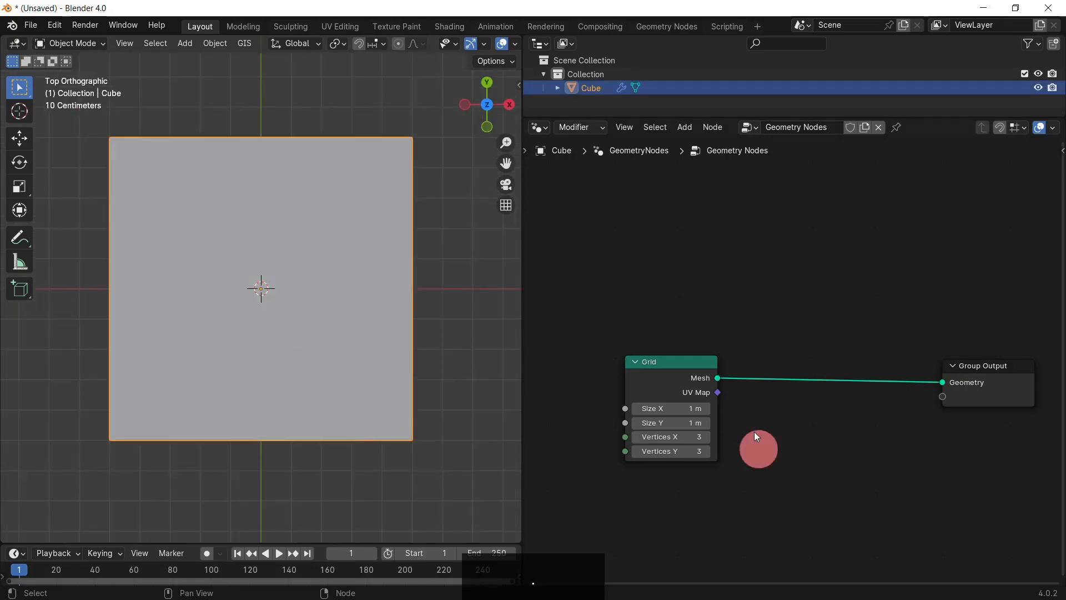
scroll(471, 45, "down", 3)
scroll(471, 45, "down", 2)
left_click(455, 42)
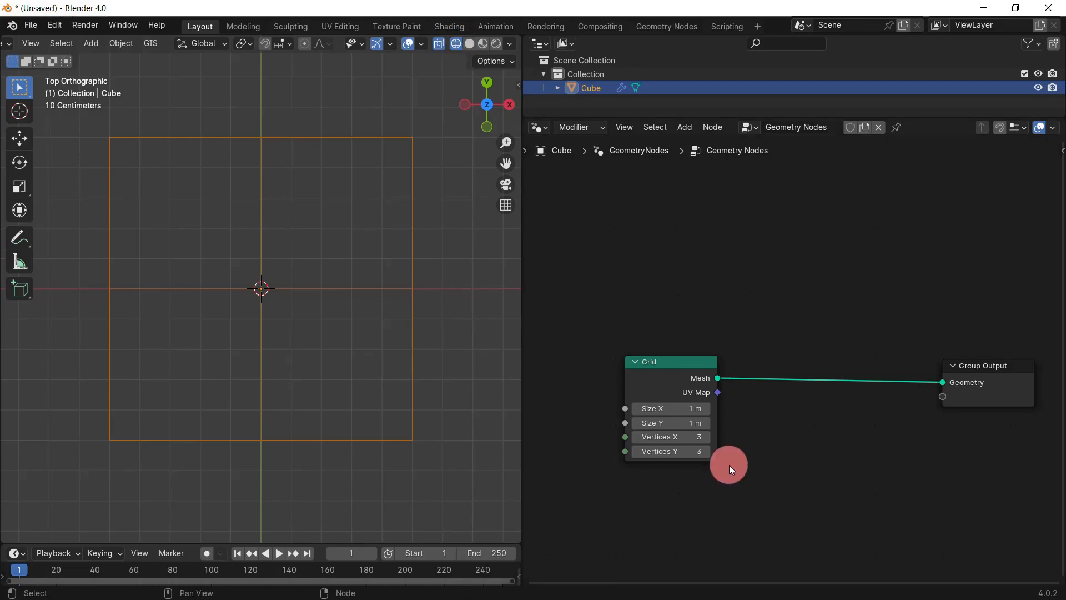
left_click(696, 411)
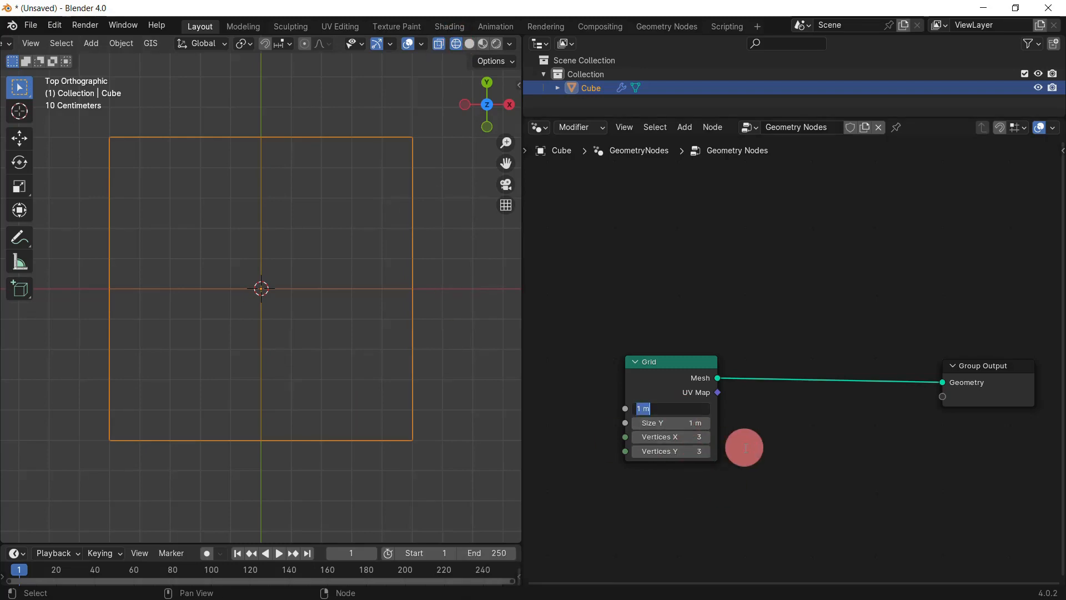
type("6")
key("Escape")
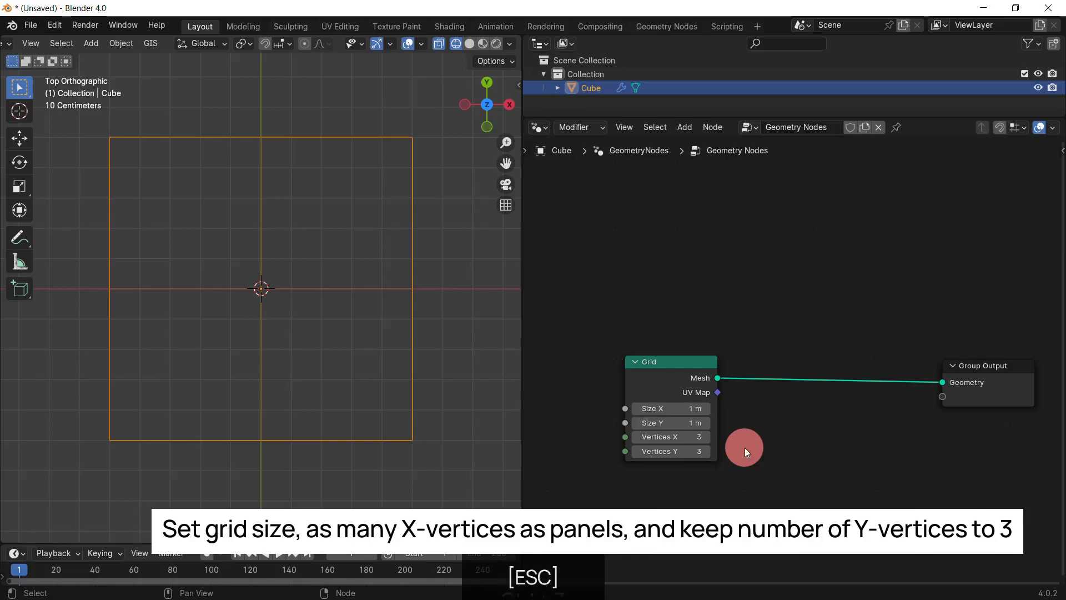
- Set the Grid node to Size X 6 m, Size Y 3 m and 19 X vertices, keeping 3 Y vertices
scroll(652, 476, "up", 3)
left_click(719, 353)
type("6")
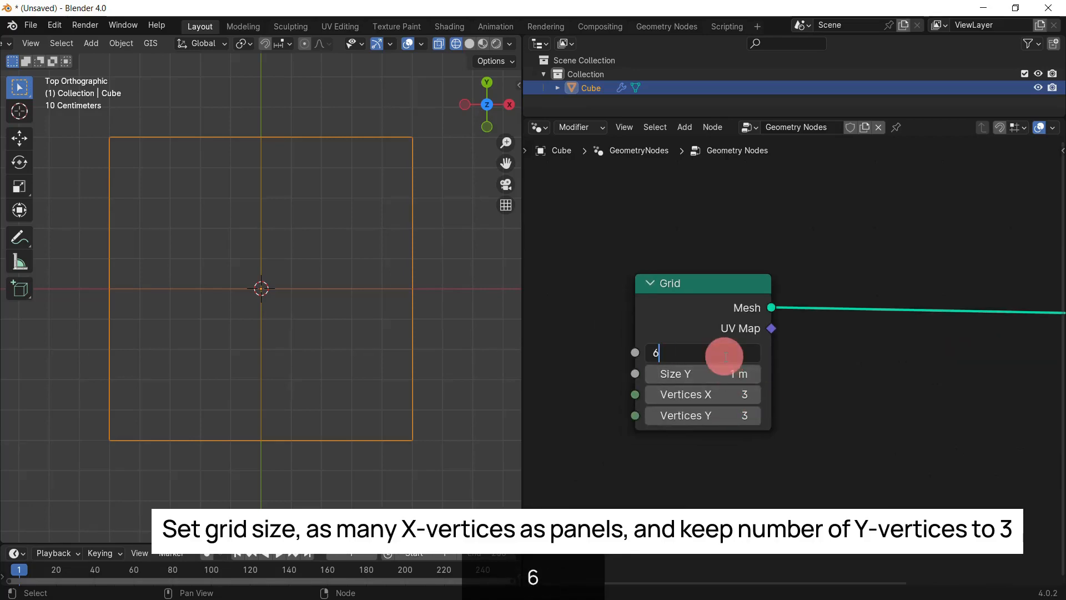
key("Tab")
type("3")
key("Tab")
type("19")
key("Tab")
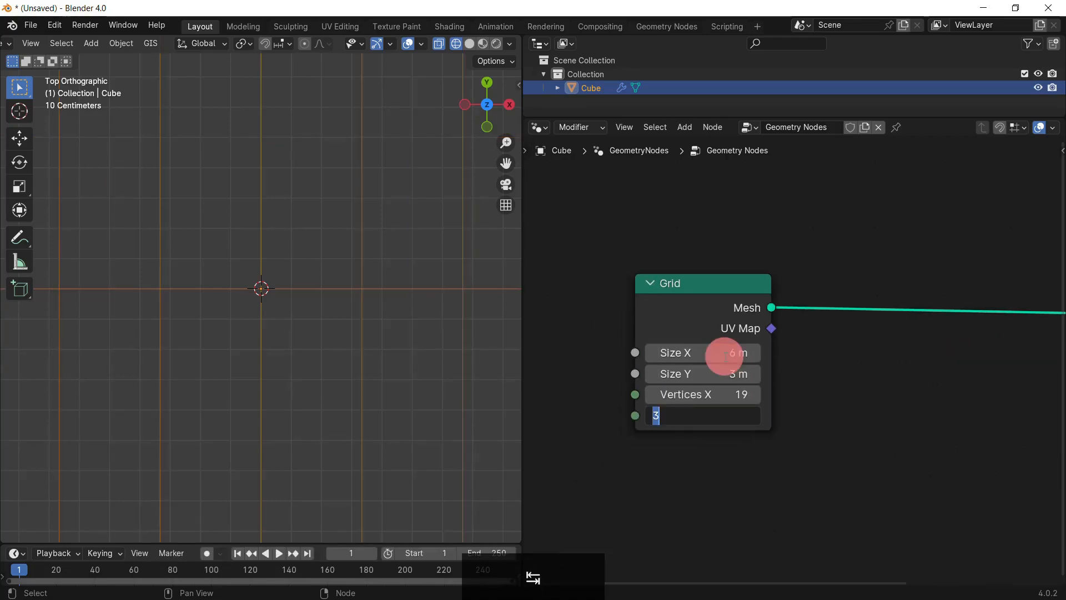
key("Return")
- Switch the viewport back to solid shading with the whole grid in view
scroll(387, 395, "down", 6)
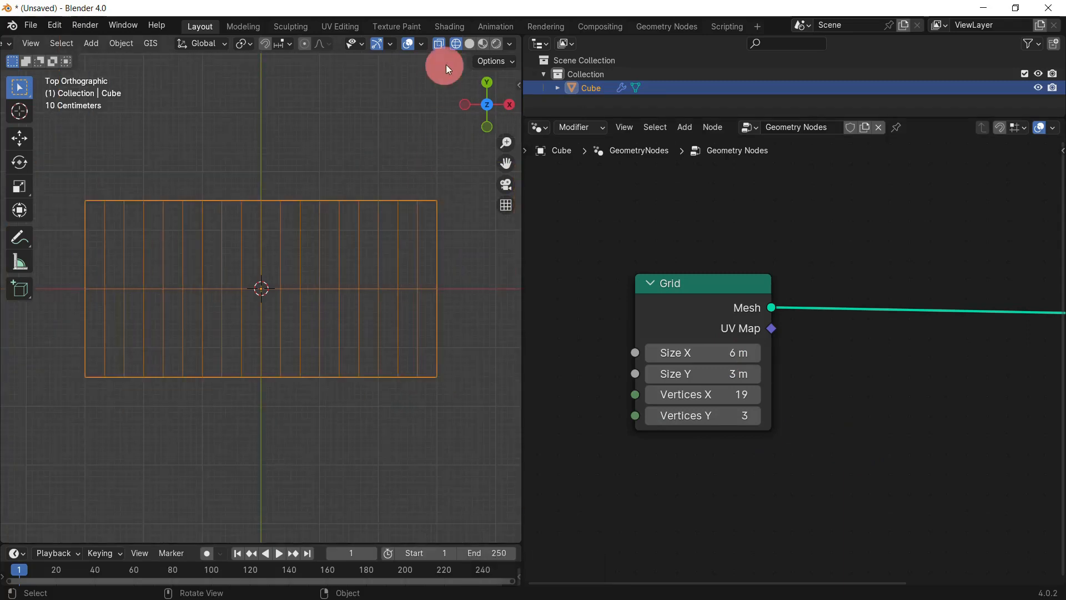
left_click(469, 43)
scroll(672, 433, "down", 3)
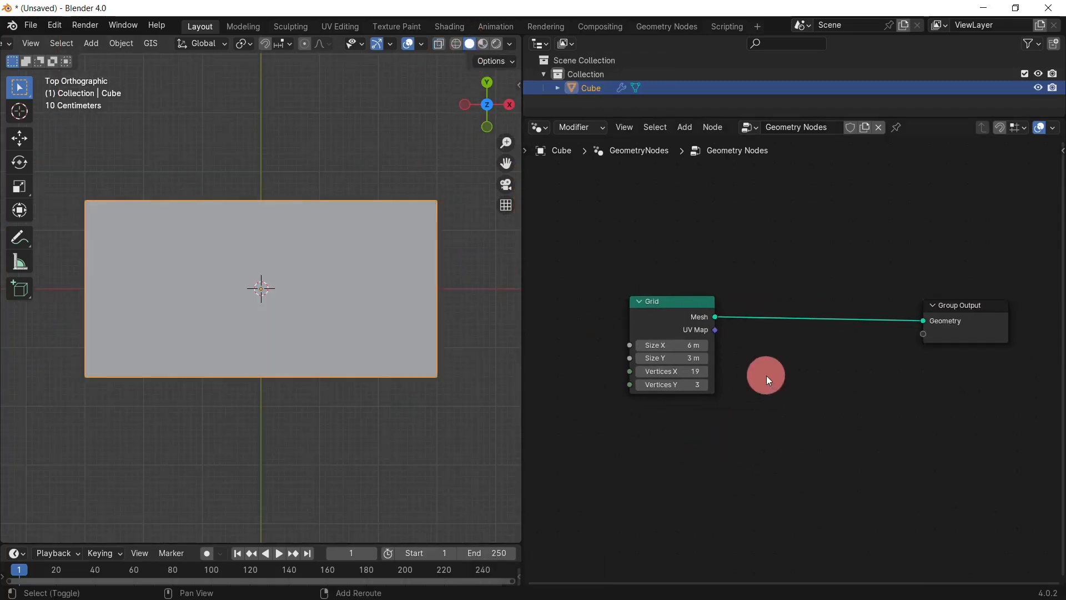
- Insert a Delete Geometry node between Grid and Group Output, with domain Face and mode Only Faces
key("shift+a")
type("de")
key("Return")
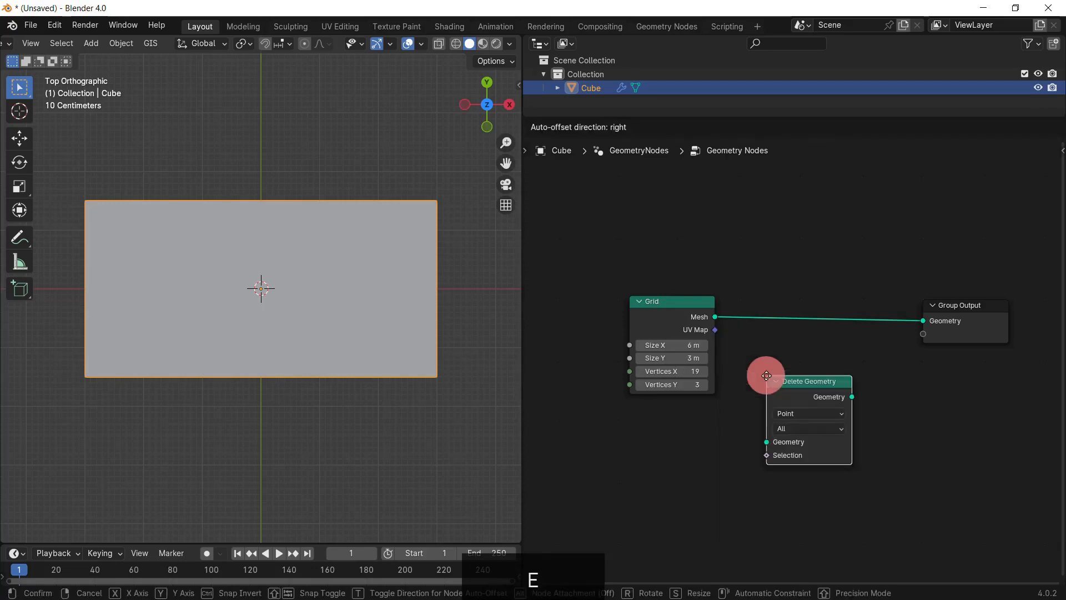
left_click(759, 297)
left_click(819, 329)
left_click(822, 400)
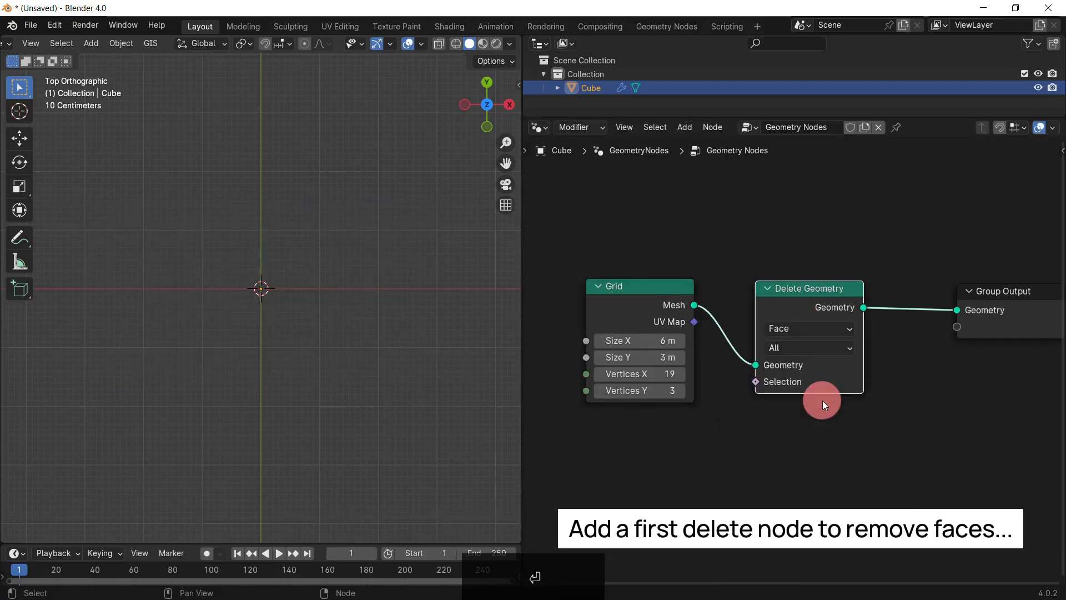
left_click(818, 346)
left_click(834, 418)
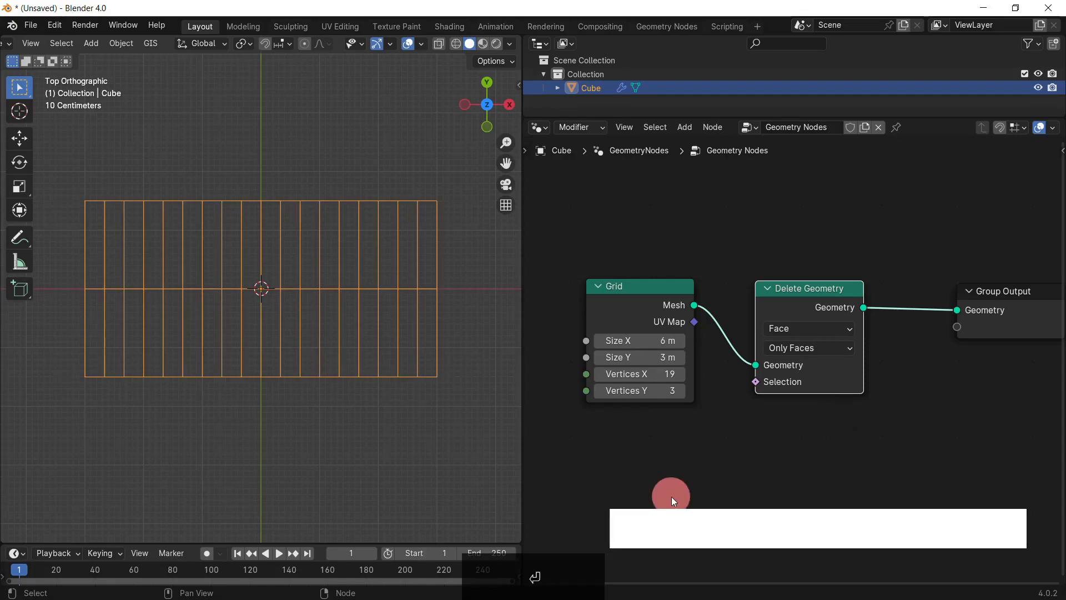
- Make room beside the Group Output and insert a duplicate of the Delete Geometry node before it
scroll(791, 425, "down", 2)
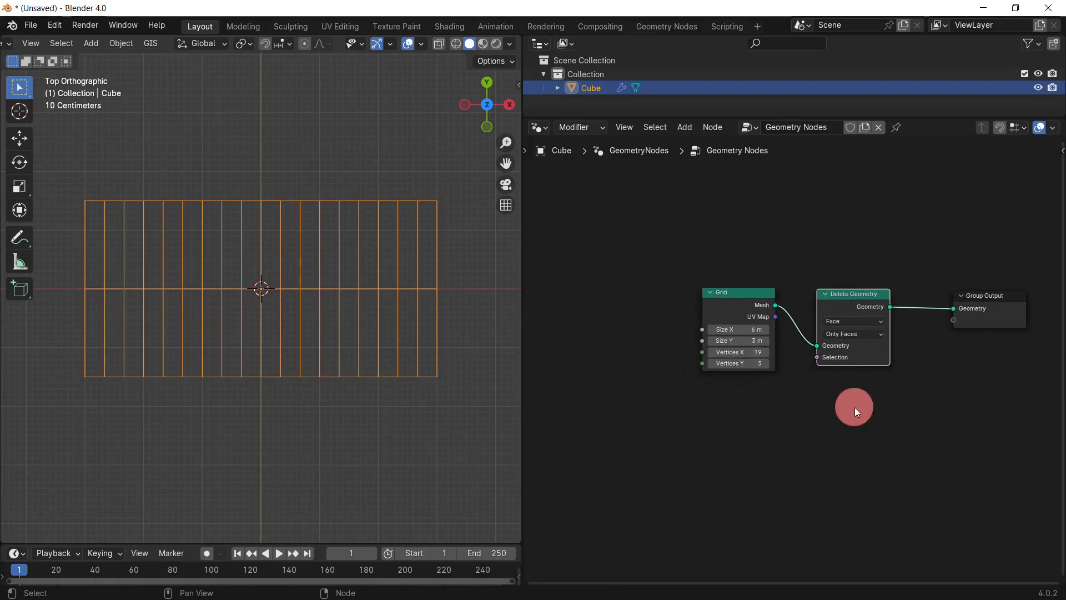
left_click_drag(857, 305, 772, 299)
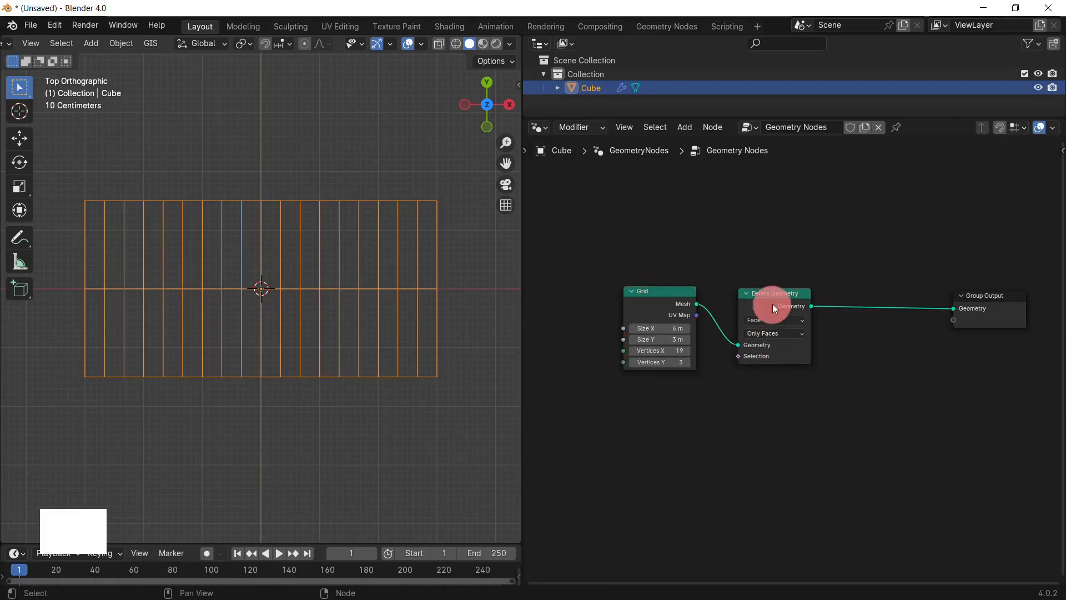
key("shift+d")
left_click(874, 300)
- Set the second Delete Geometry node to domain Edge and mode All
scroll(878, 306, "up", 3)
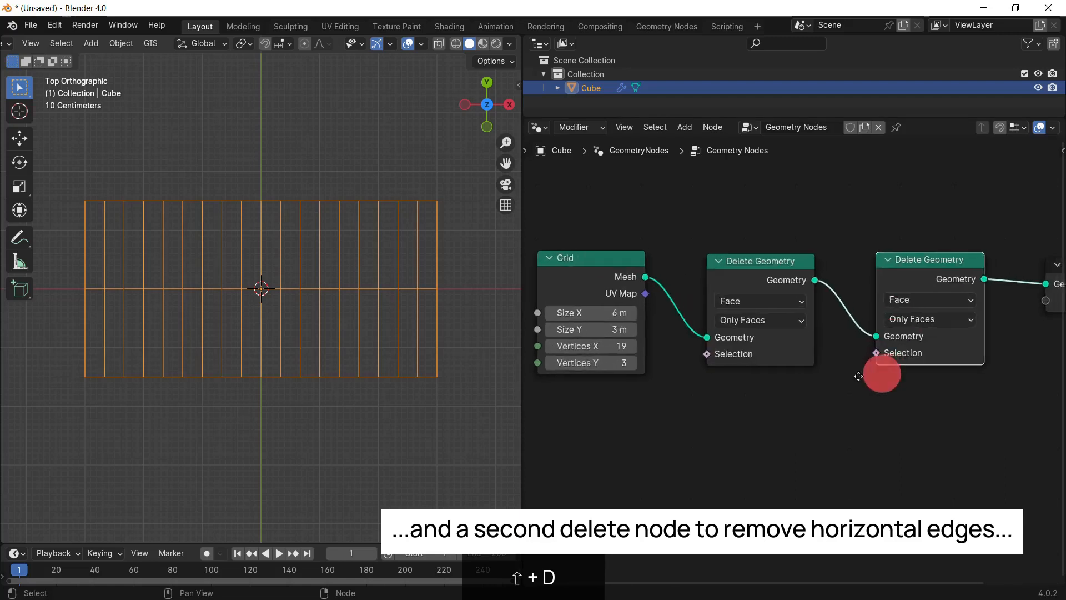
left_click(751, 302)
left_click(768, 362)
left_click(760, 326)
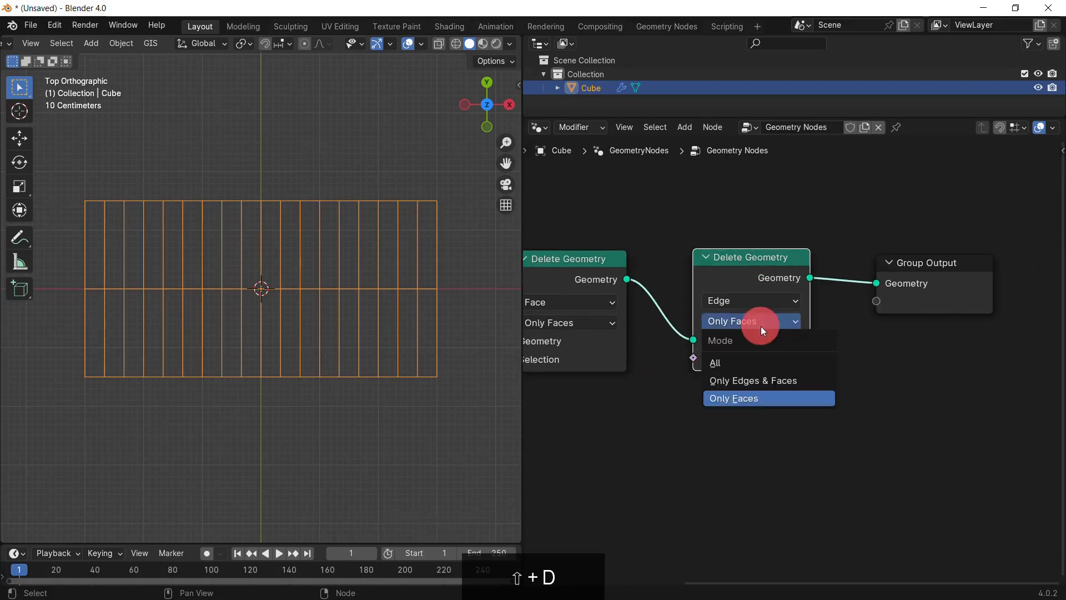
left_click(761, 362)
- Add a Compare node below the Delete Geometry nodes
scroll(840, 404, "down", 2)
middle_click_drag(840, 405, 857, 366)
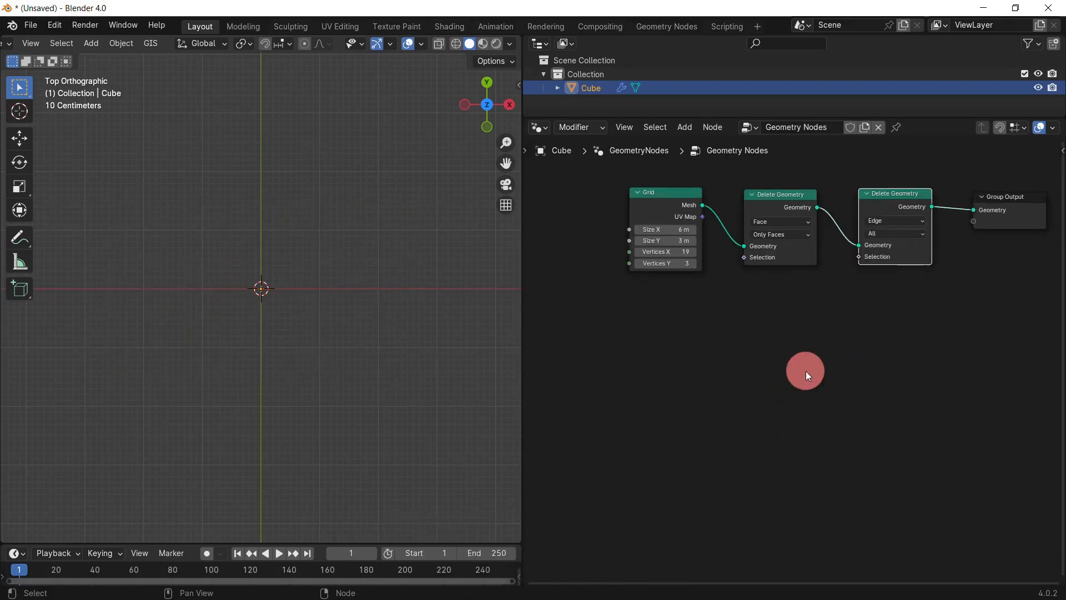
key("shift+a")
type("com")
key("Return")
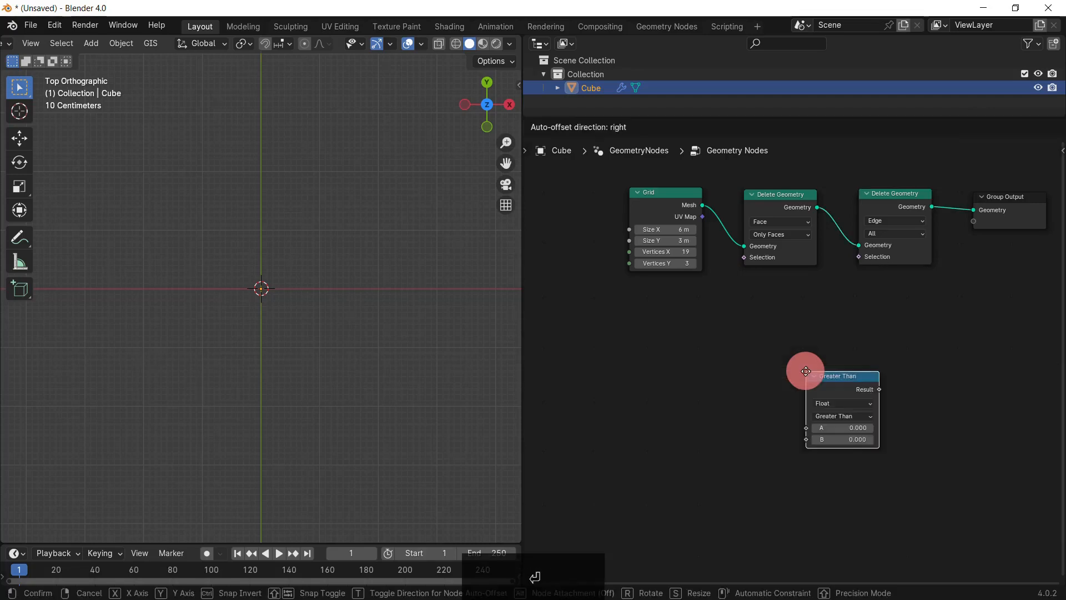
left_click(728, 321)
- Configure the Compare node with input type Vector, mode Direction and operation Equal
scroll(733, 327, "up", 3)
left_click(747, 346)
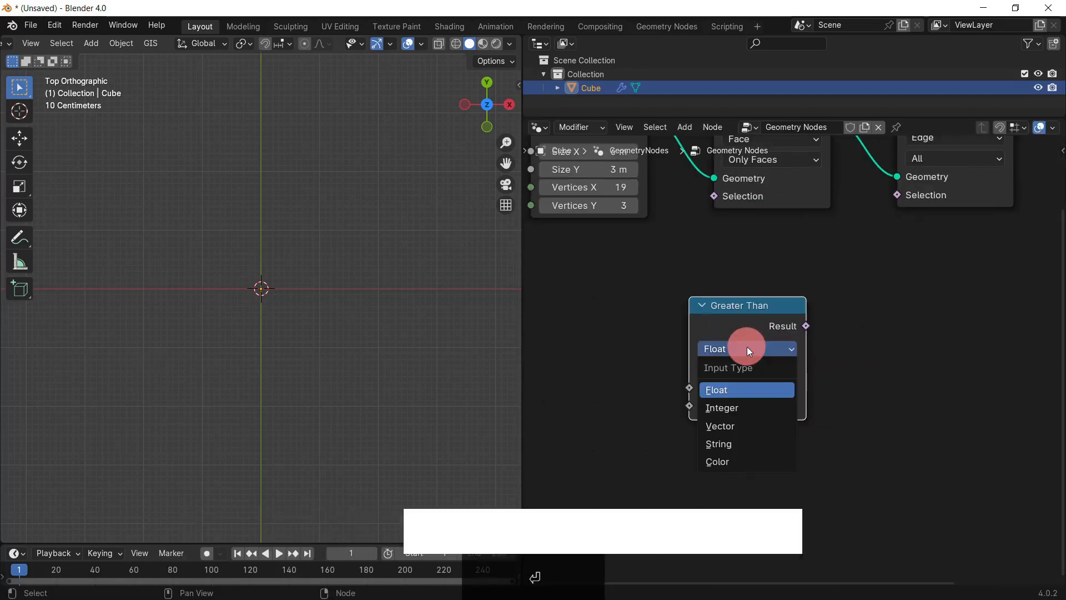
left_click(735, 425)
middle_click_drag(835, 391, 855, 340)
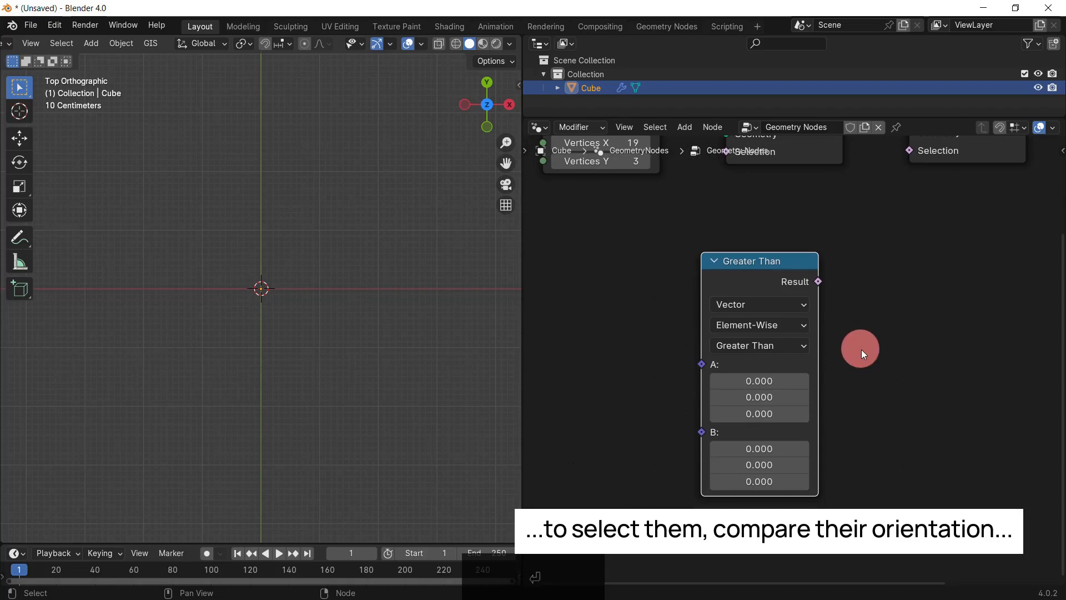
left_click(757, 325)
left_click(768, 433)
left_click(764, 345)
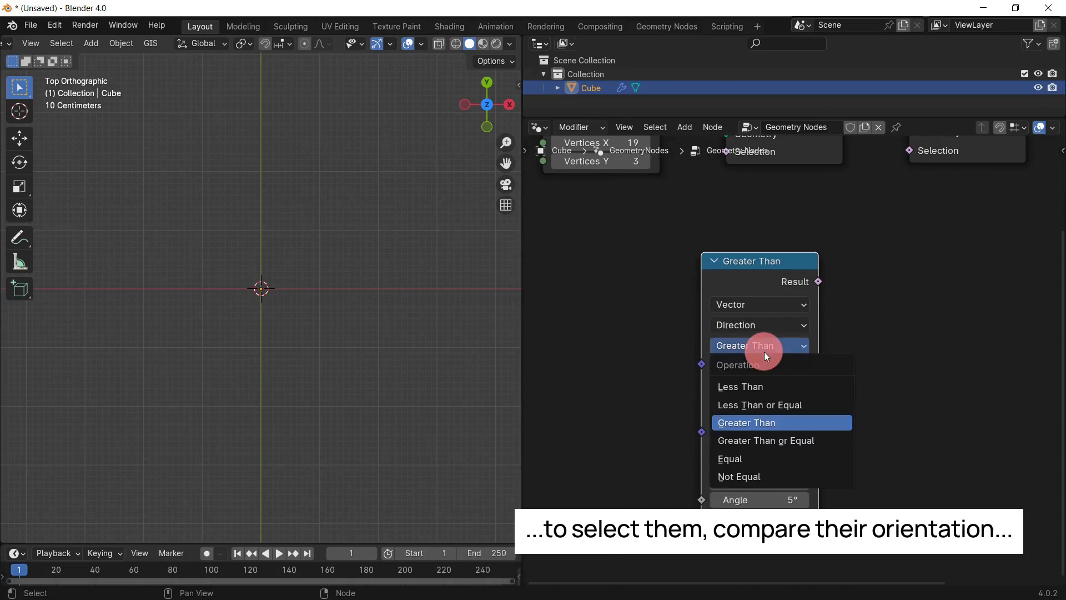
left_click(768, 457)
- Add an Edge Vertices node before the Compare node, leaving space between them
scroll(746, 428, "down", 7)
middle_click_drag(661, 393, 763, 372)
scroll(763, 372, "up", 3)
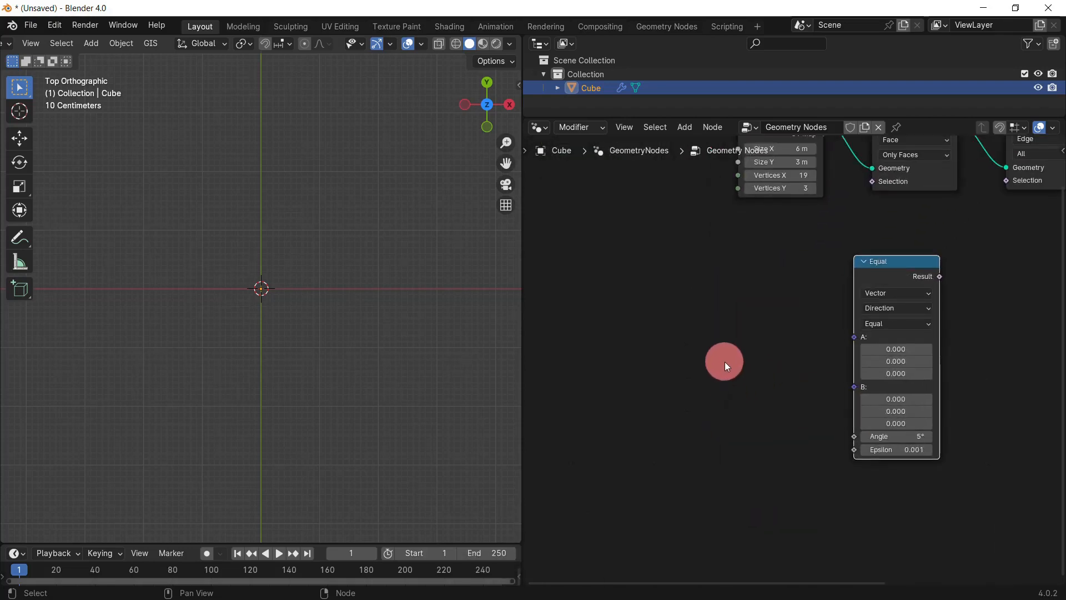
key("shift+a")
type("edge vertices")
key("Return")
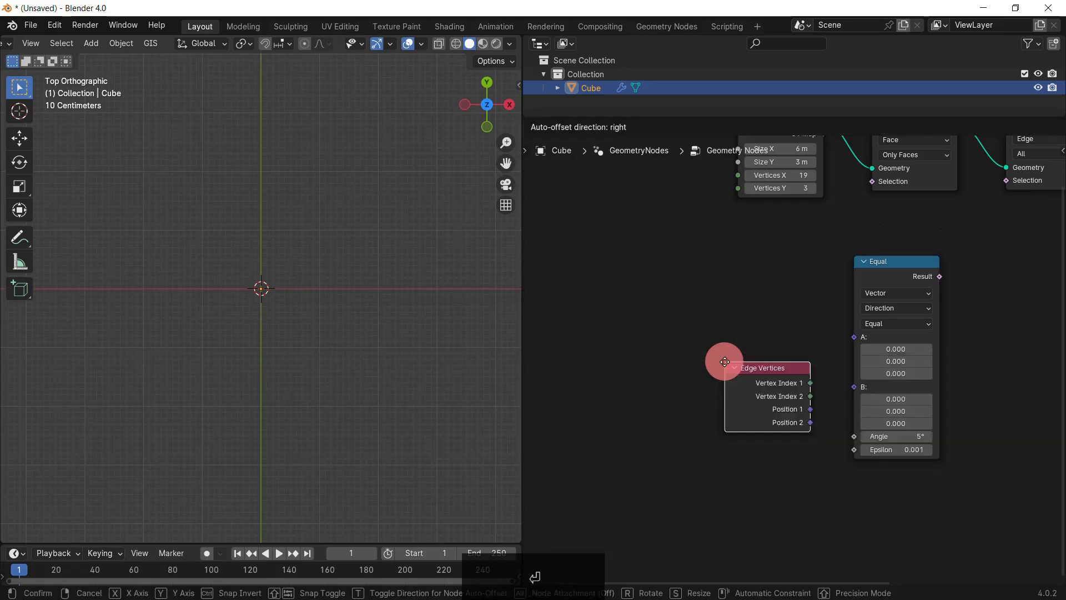
left_click(571, 345)
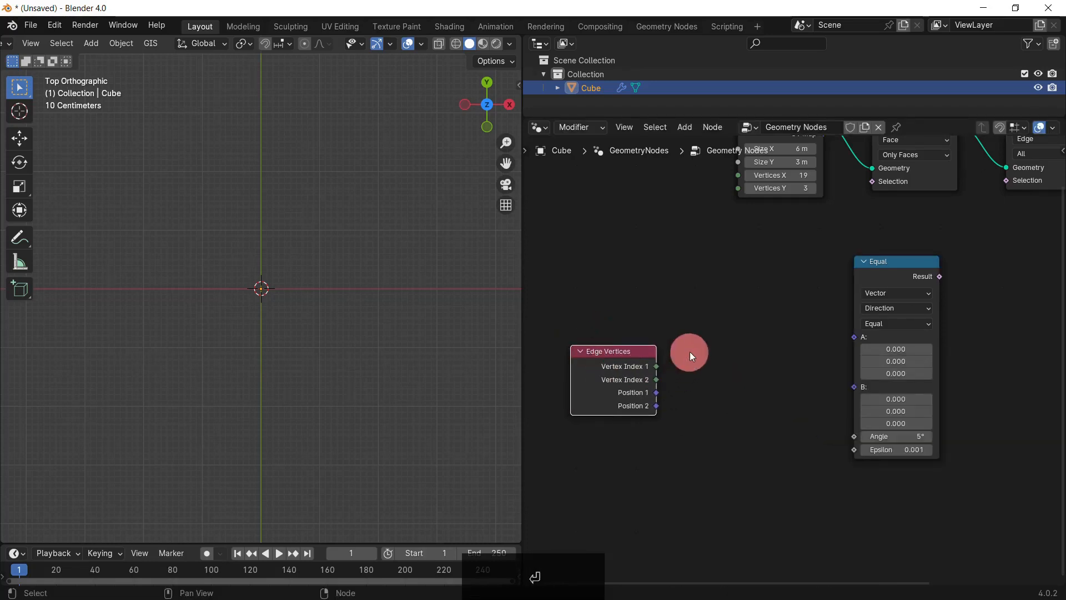
- Add a Vector Math node between the Edge Vertices node and the Compare node
key("shift+a")
type("vector math")
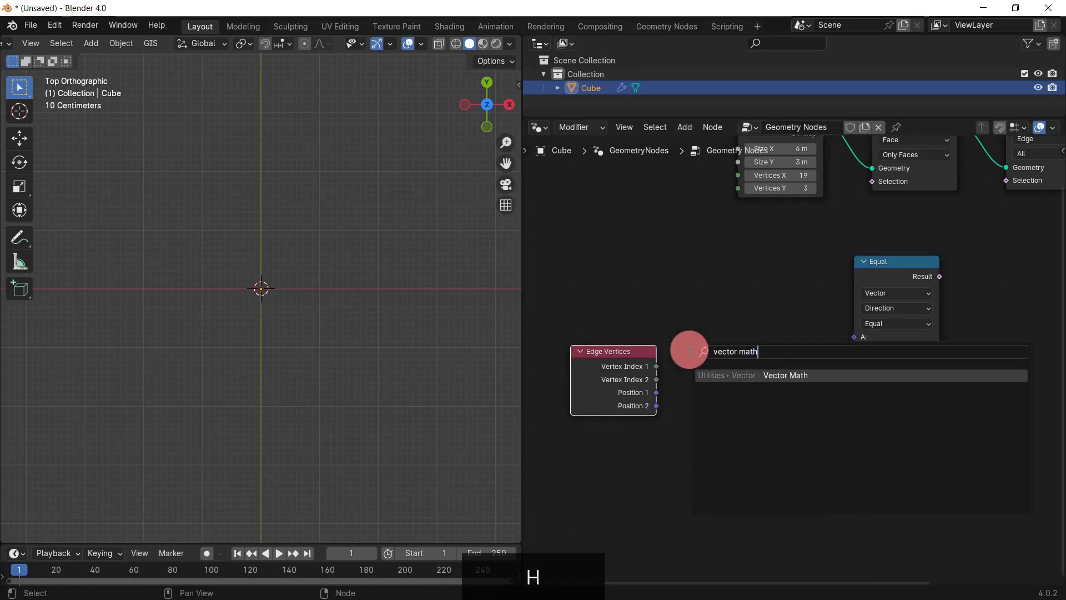
key("Return")
left_click(690, 278)
scroll(796, 332, "up", 2)
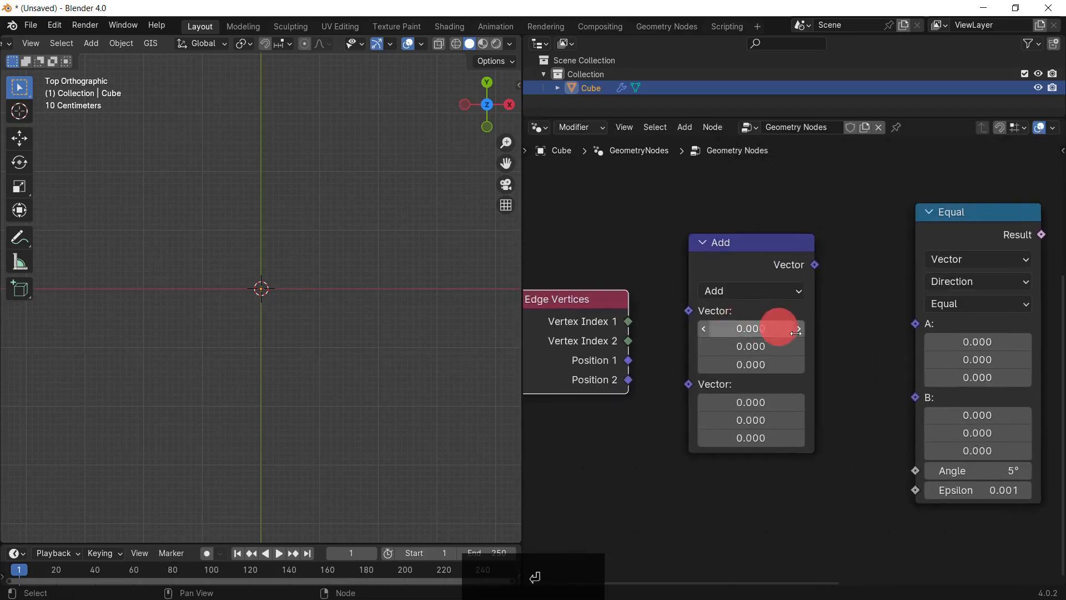
- Connect Position 1 and Position 2 of Edge Vertices to the two Vector Math inputs and set the operation to Subtract
middle_click_drag(796, 332, 873, 379)
left_click_drag(706, 408, 769, 358)
left_click_drag(706, 421, 763, 378)
left_click(806, 339)
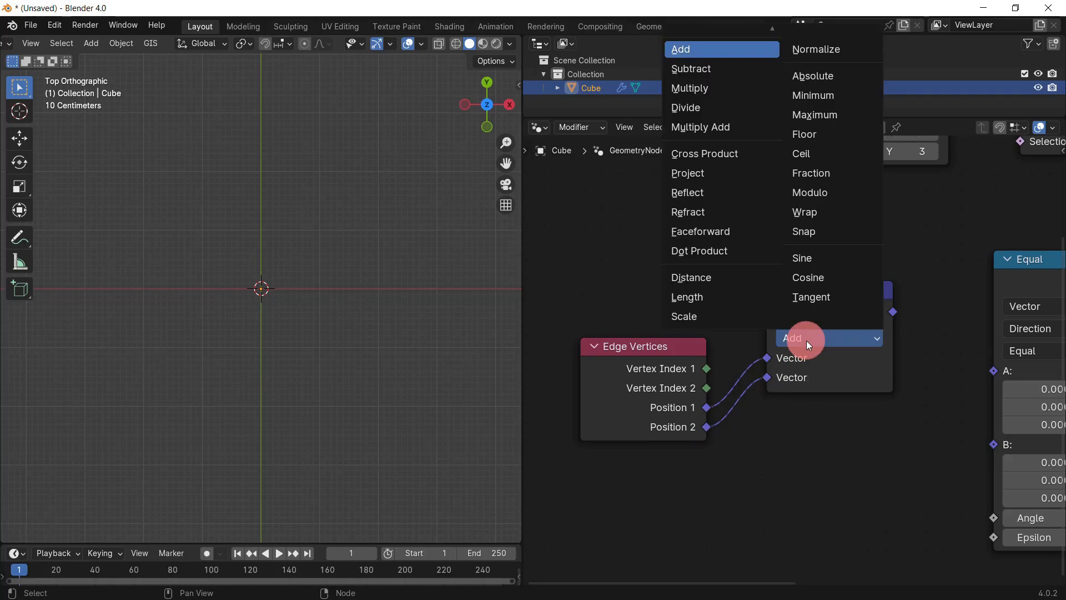
left_click(717, 69)
- Connect the Subtract node's Vector output to input A of the Compare node and reposition the Subtract node slightly lower
middle_click_drag(849, 465, 652, 433)
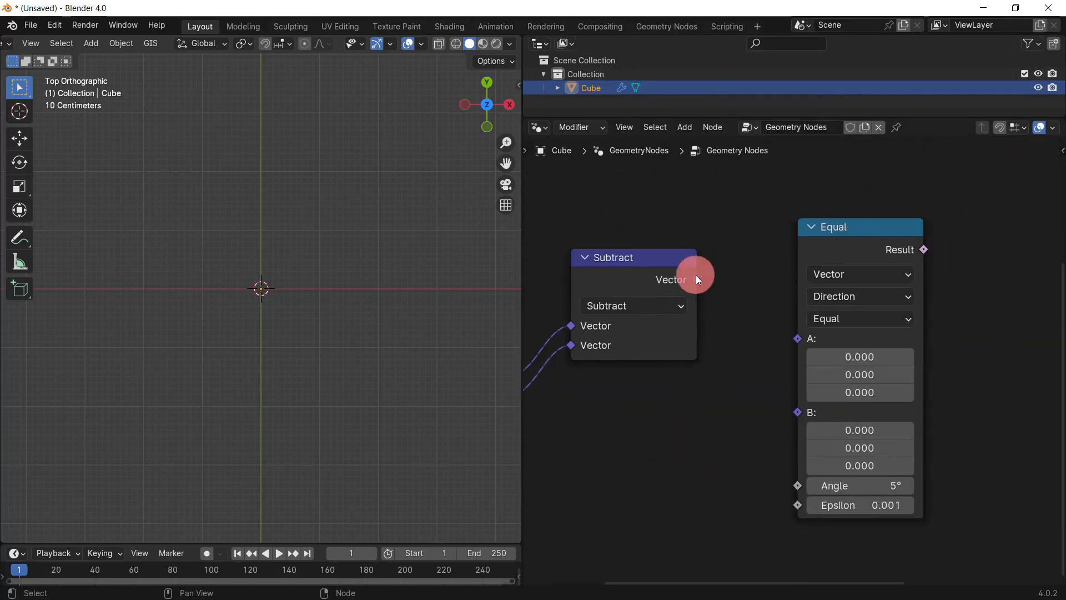
left_click_drag(698, 279, 798, 338)
scroll(785, 378, "down", 4)
left_click_drag(674, 305, 679, 337)
middle_click_drag(810, 399, 707, 414)
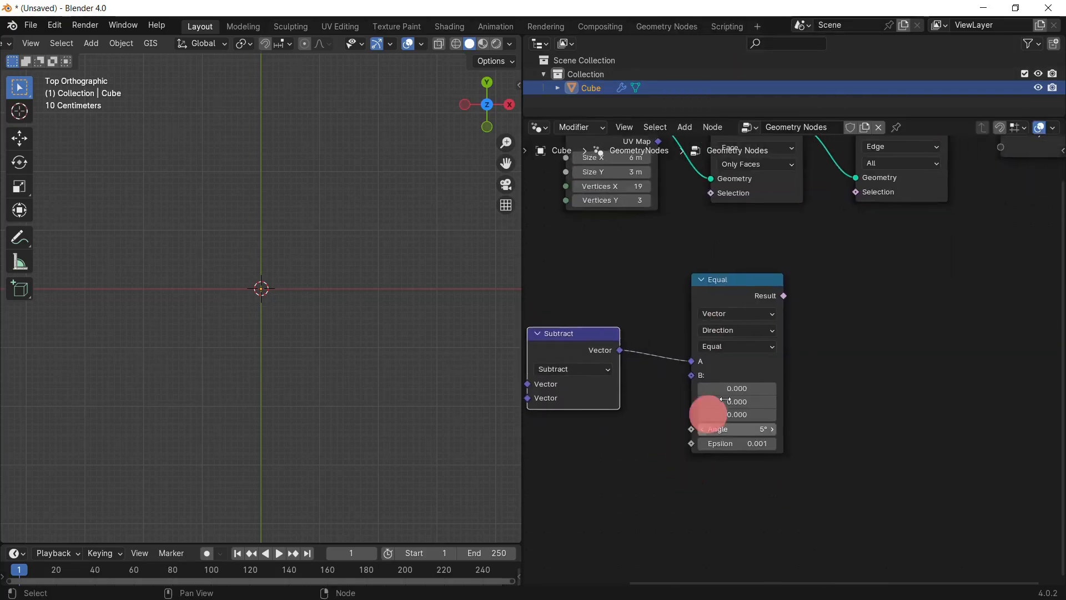
- Set the X component of the Compare node's B vector to -1
scroll(789, 372, "up", 5)
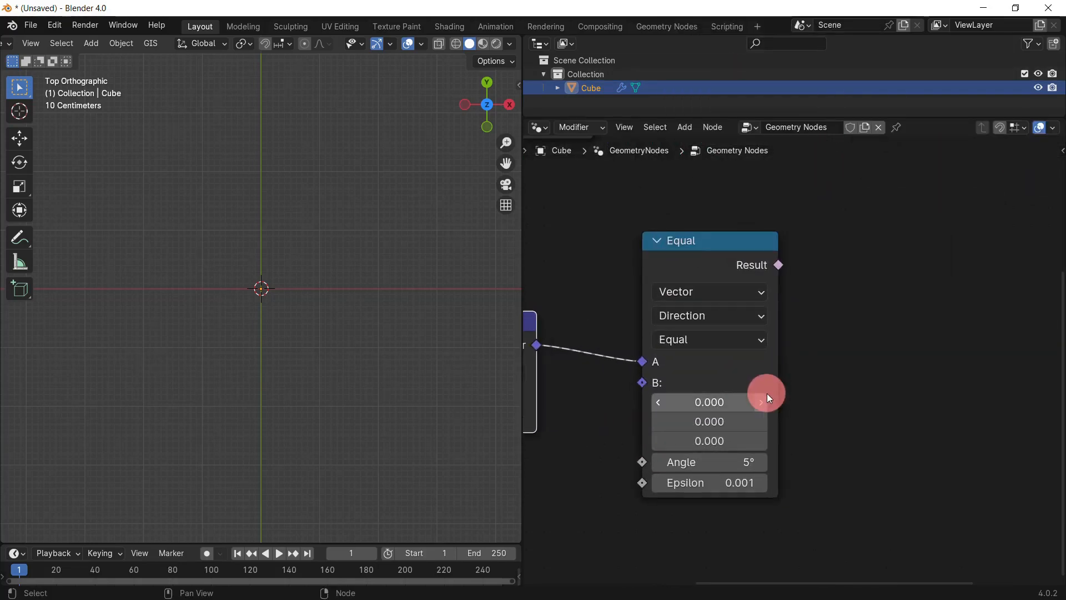
left_click(716, 401)
type("-1")
key("Return")
scroll(800, 361, "down", 2)
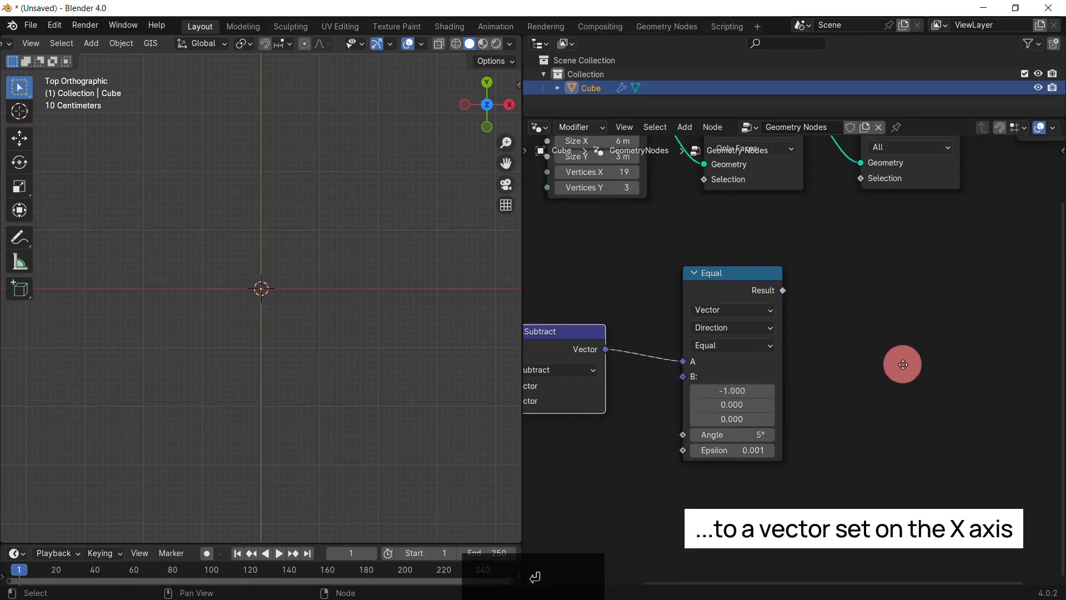
- Connect the Compare Result to the Selection of the edge Delete Geometry node and set the Compare angle to 0
middle_click_drag(900, 362, 821, 464)
left_click_drag(706, 391, 785, 280)
scroll(804, 380, "up", 2)
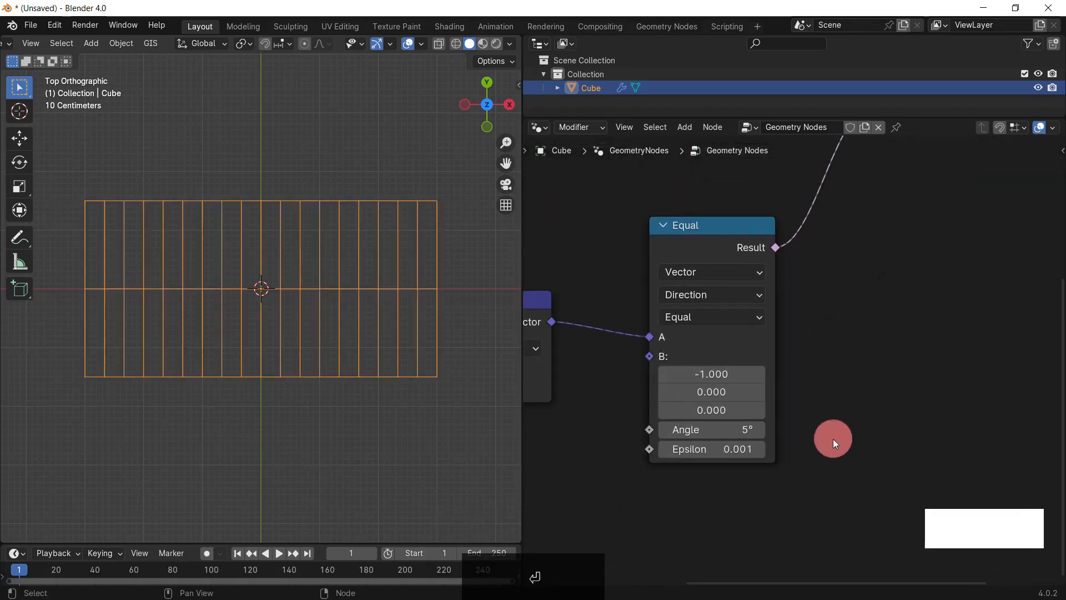
left_click(729, 427)
type("0")
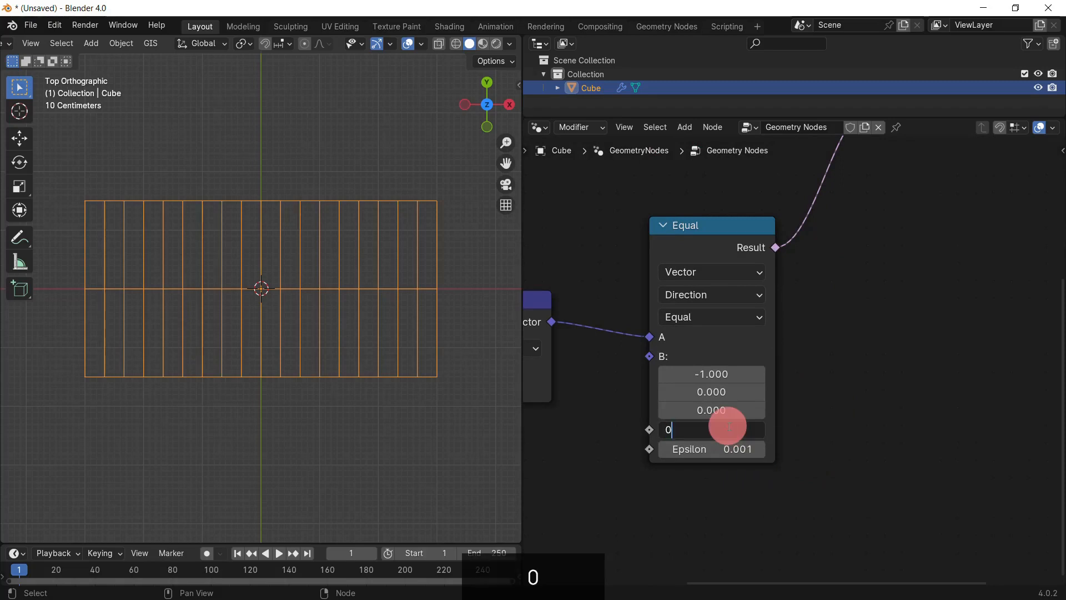
key("Return")
- Move the Group Output node farther away and insert a Transform Geometry node between it and the edge Delete Geometry node
scroll(647, 494, "down", 2)
middle_click_drag(648, 495, 840, 509)
middle_click_drag(998, 345, 618, 527)
scroll(741, 457, "down", 3)
scroll(770, 321, "up", 5)
left_click_drag(769, 313, 957, 305)
left_click(770, 398)
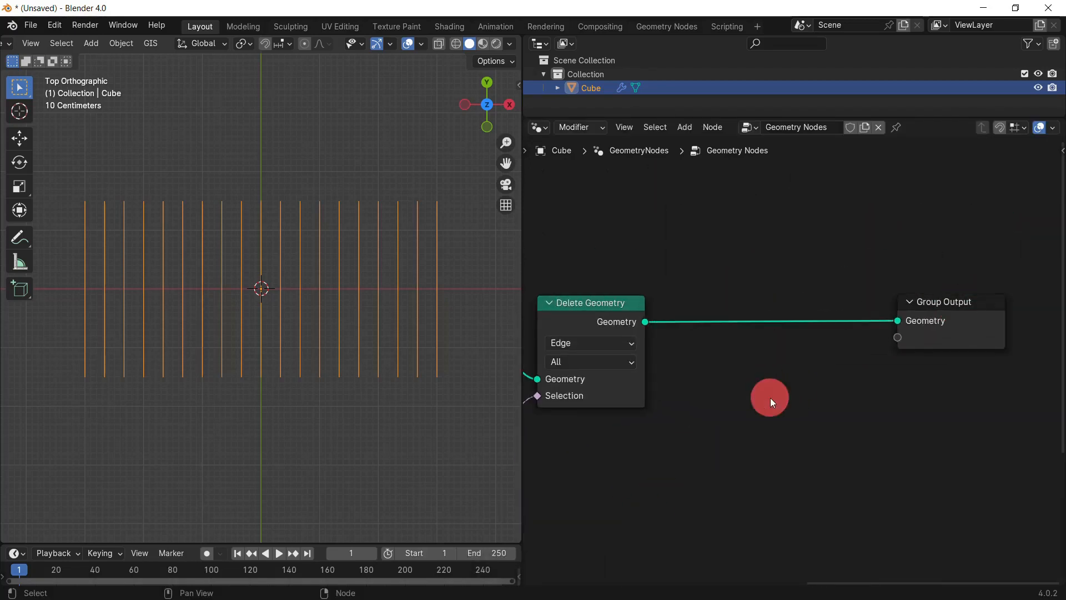
key("shift+a")
type("trans")
key("Return")
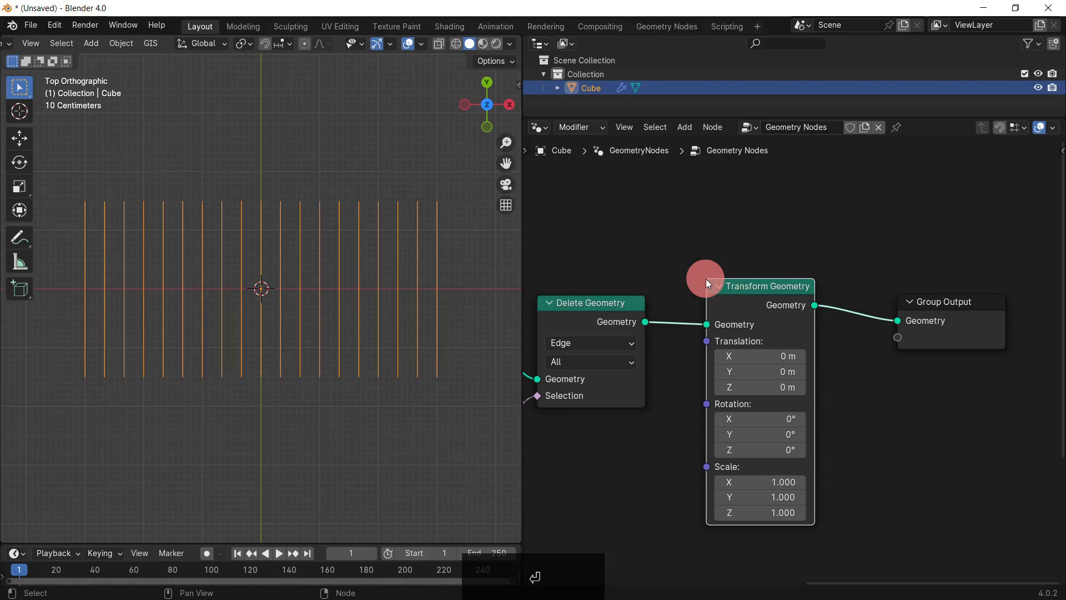
- Set the Transform Geometry node's X rotation to 90° to stand the lines upright
middle_click_drag(312, 405, 356, 345)
key("KP_5")
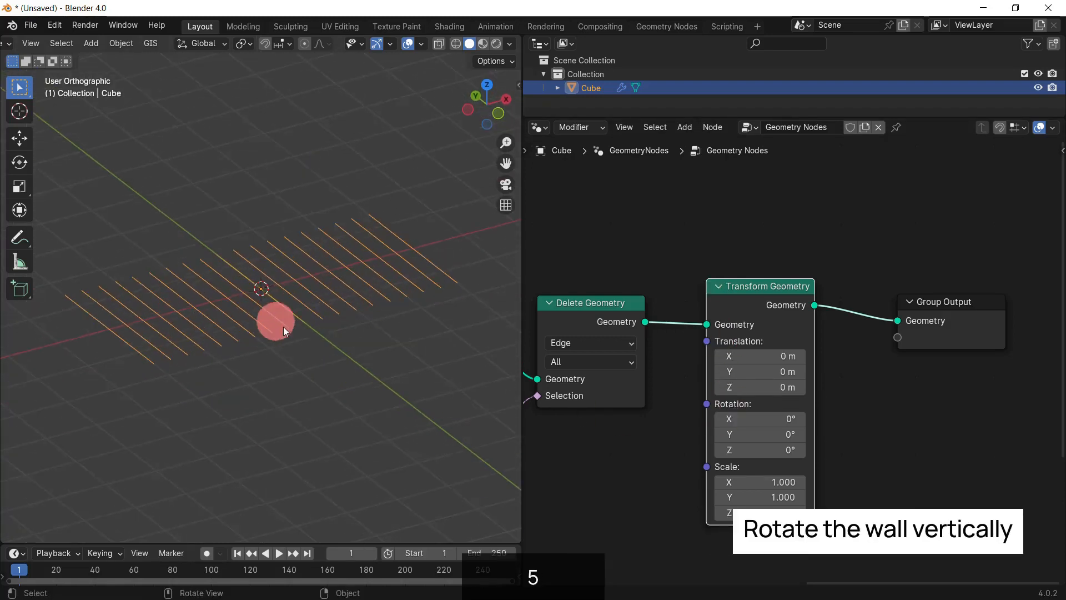
left_click_drag(768, 422, 725, 420)
left_click(765, 420)
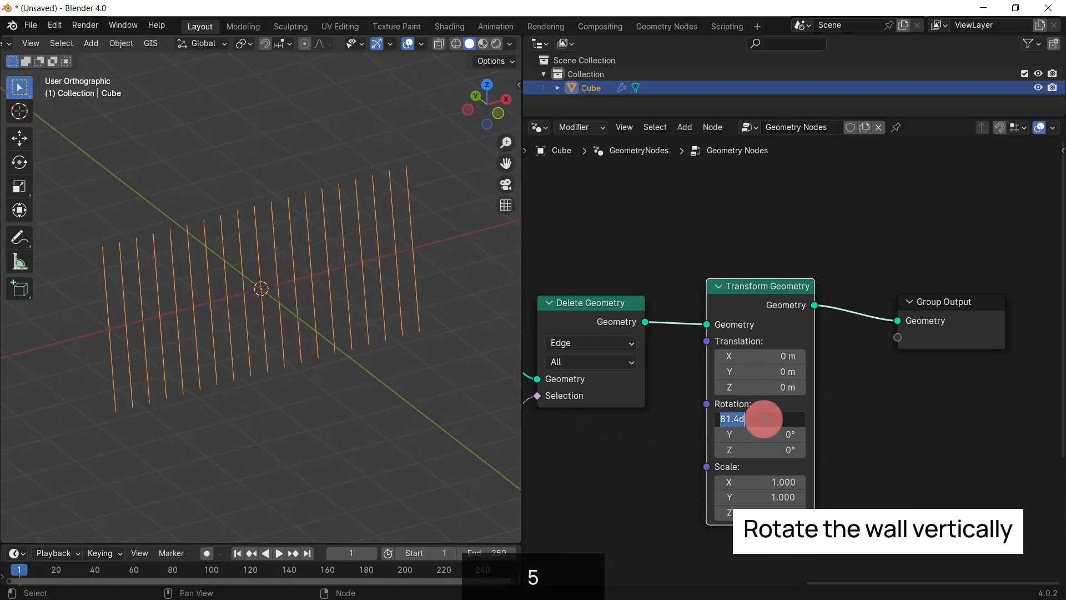
key("Return")
- Set the Transform Geometry node's Z translation to 1.5 m
left_click(775, 386)
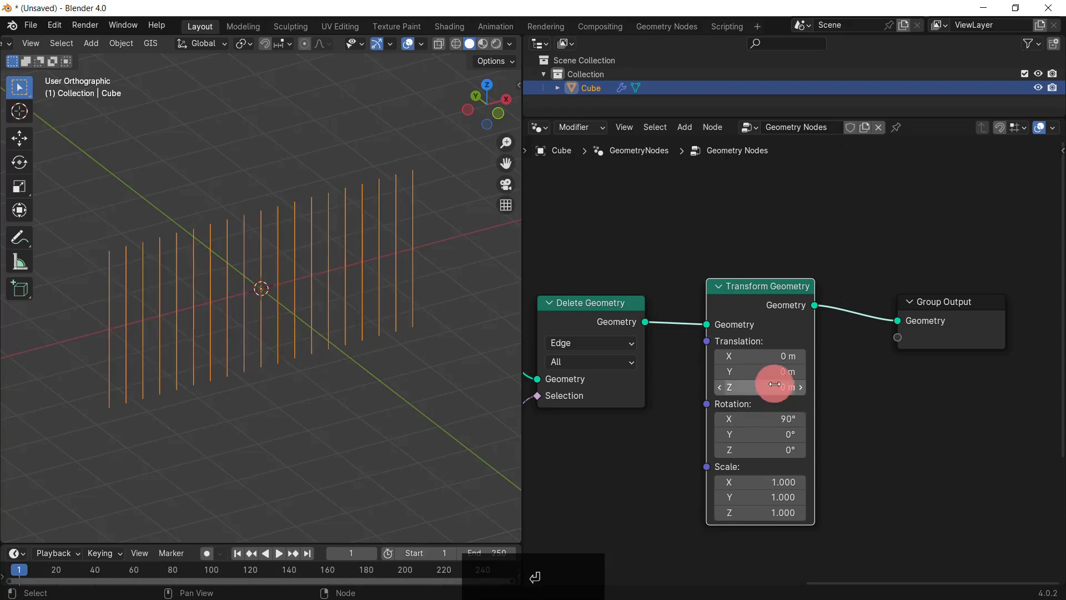
type("1.5")
key("Return")
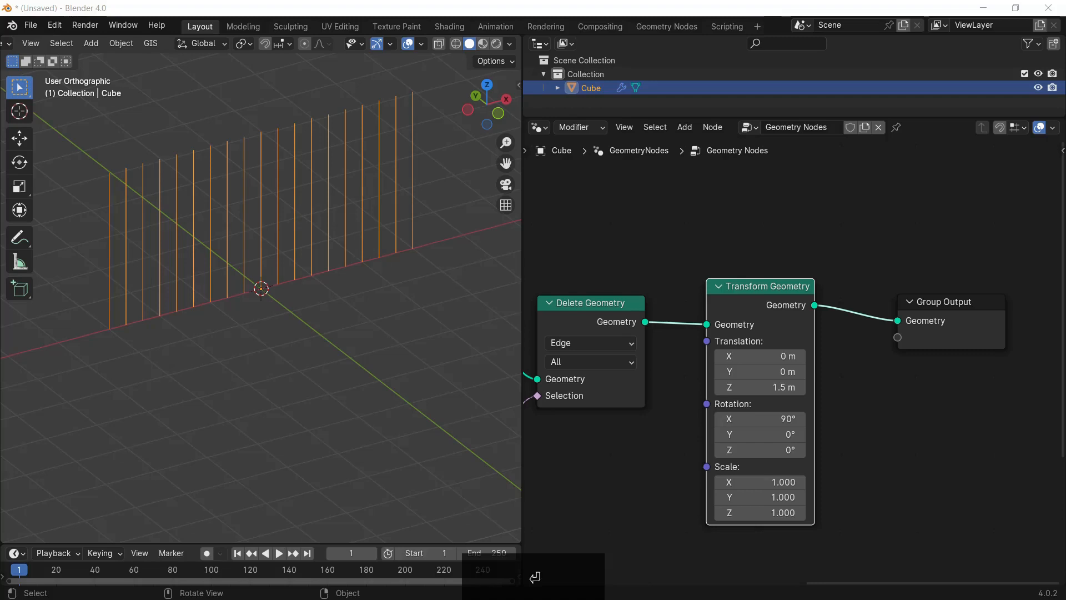
- Move the Group Output node farther away and insert a Set Position node between Transform Geometry and Group Output
scroll(828, 447, "down", 3)
middle_click_drag(914, 376, 649, 384)
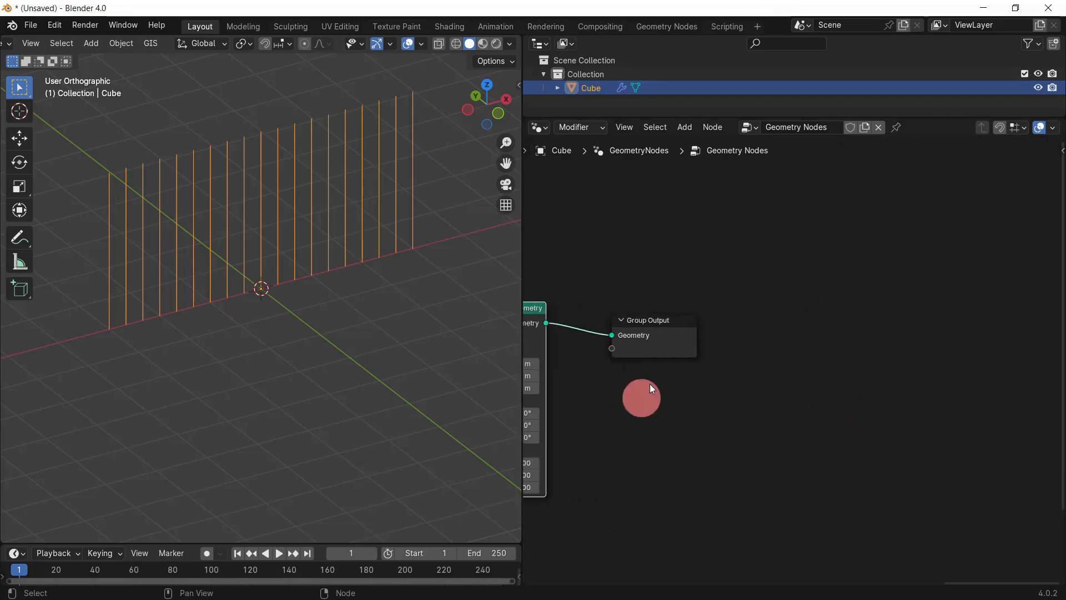
left_click_drag(655, 328, 943, 323)
middle_click_drag(712, 420, 808, 398)
key("shift+a")
mouse_move(806, 399)
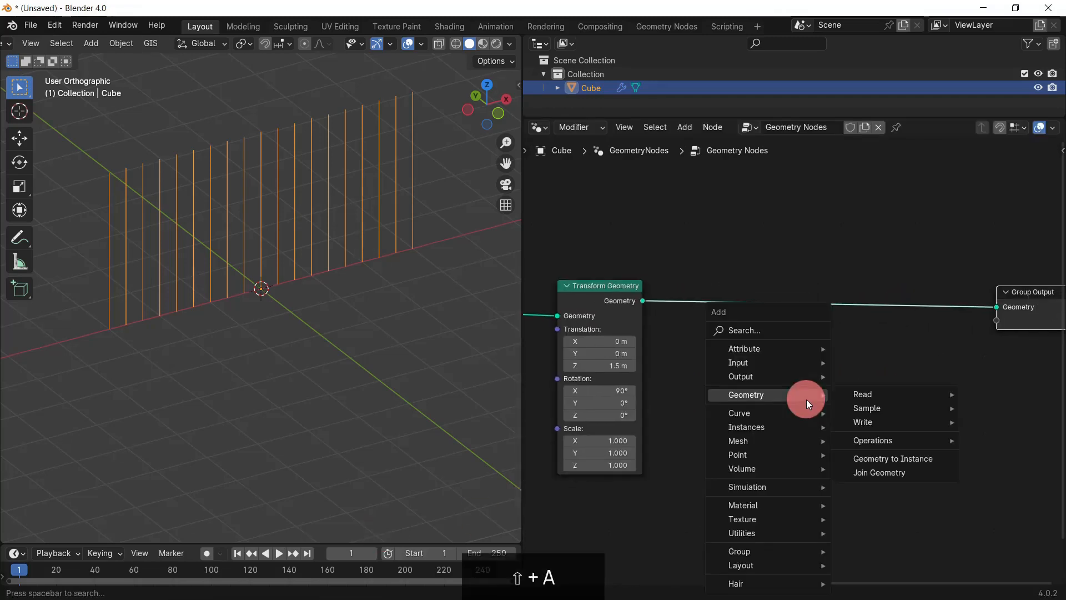
type("set position")
key("Return")
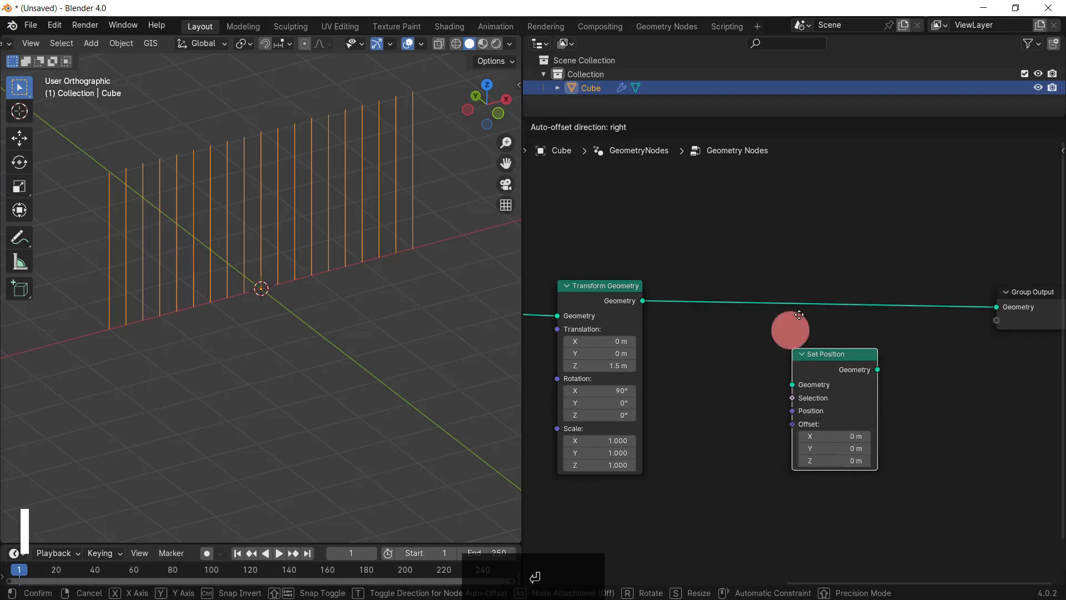
left_click(793, 277)
middle_click_drag(794, 277, 699, 281)
left_click_drag(751, 287, 799, 278)
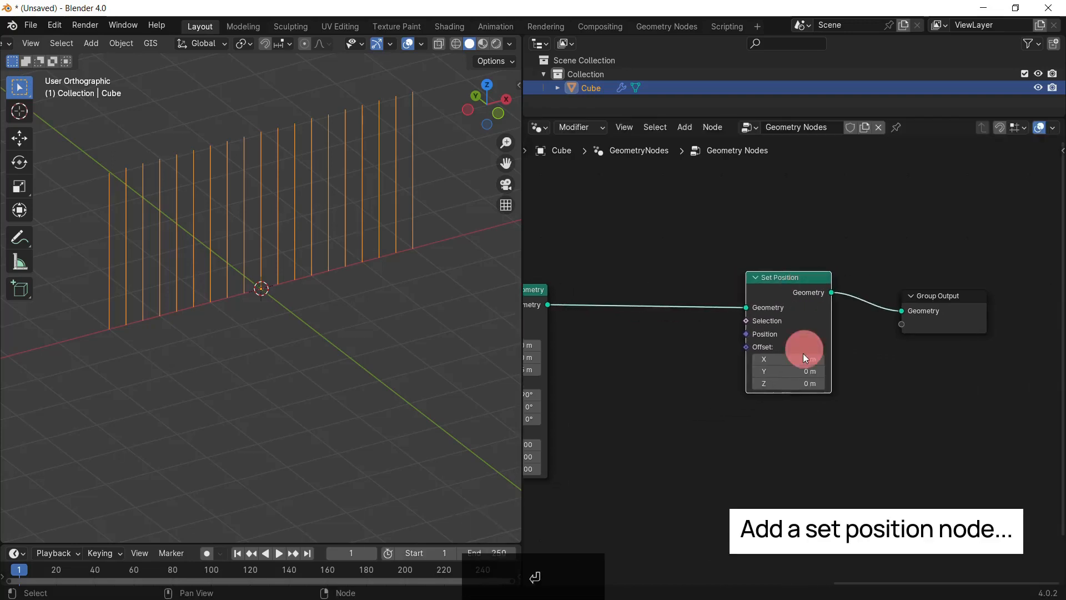
- Try out an X offset on the Set Position node and reset it to 0 m
left_click_drag(786, 360, 725, 360)
left_click(786, 359)
type("0")
key("Return")
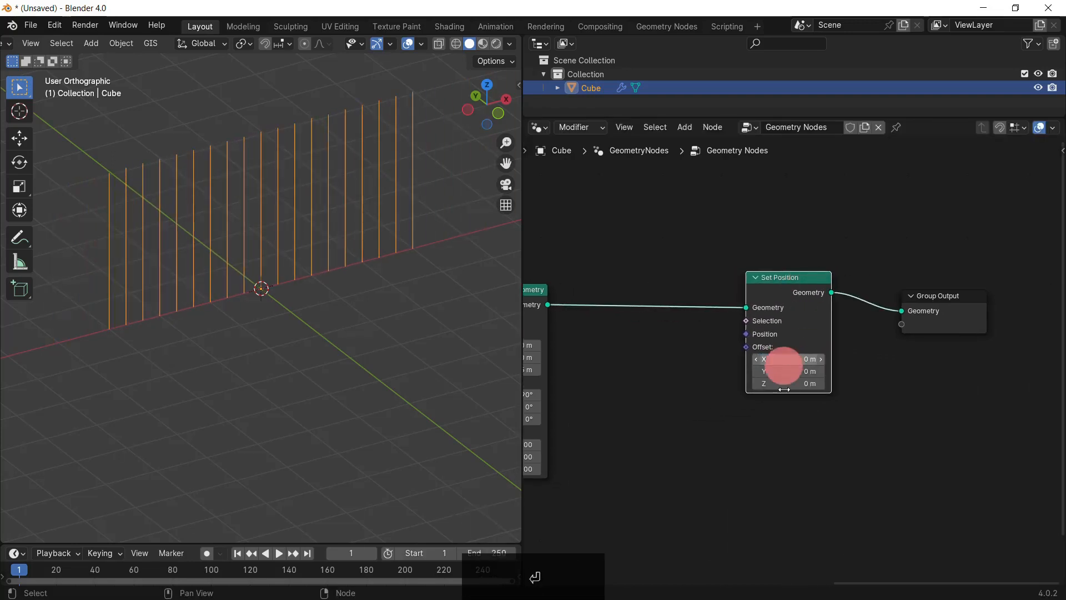
- Move all nodes up to Transform Geometry away from the Set Position node to make room between them
scroll(745, 461, "down", 10)
middle_click_drag(680, 500, 919, 481)
left_click_drag(911, 510, 635, 294)
left_click_drag(896, 312, 790, 310)
left_click(734, 367)
scroll(923, 368, "up", 1)
scroll(828, 400, "up", 3)
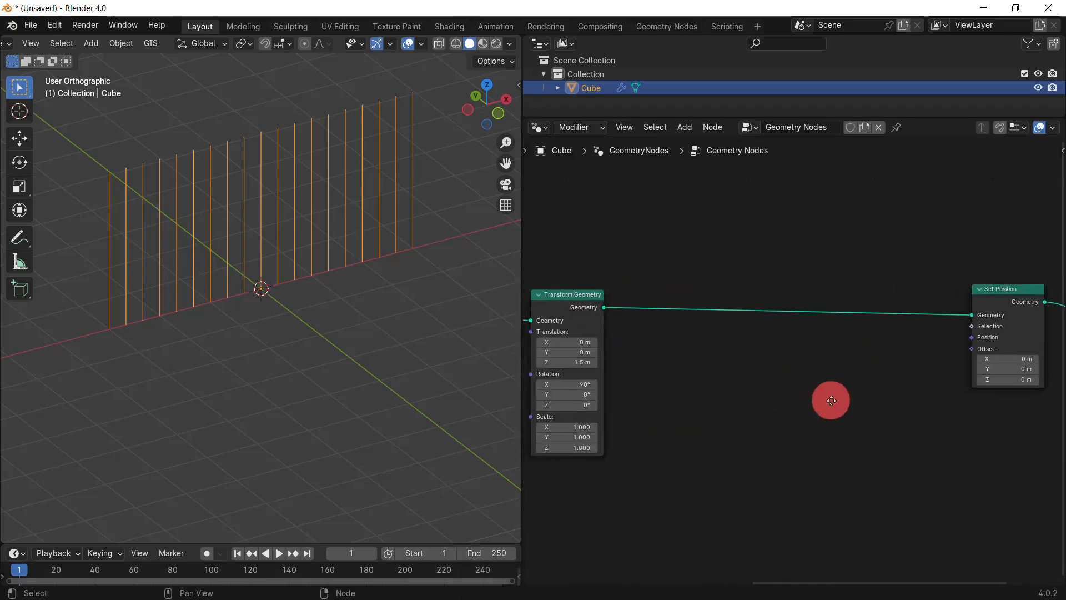
- Add an Index node below the link between Transform Geometry and Set Position
key("shift+a")
type("inde")
key("Return")
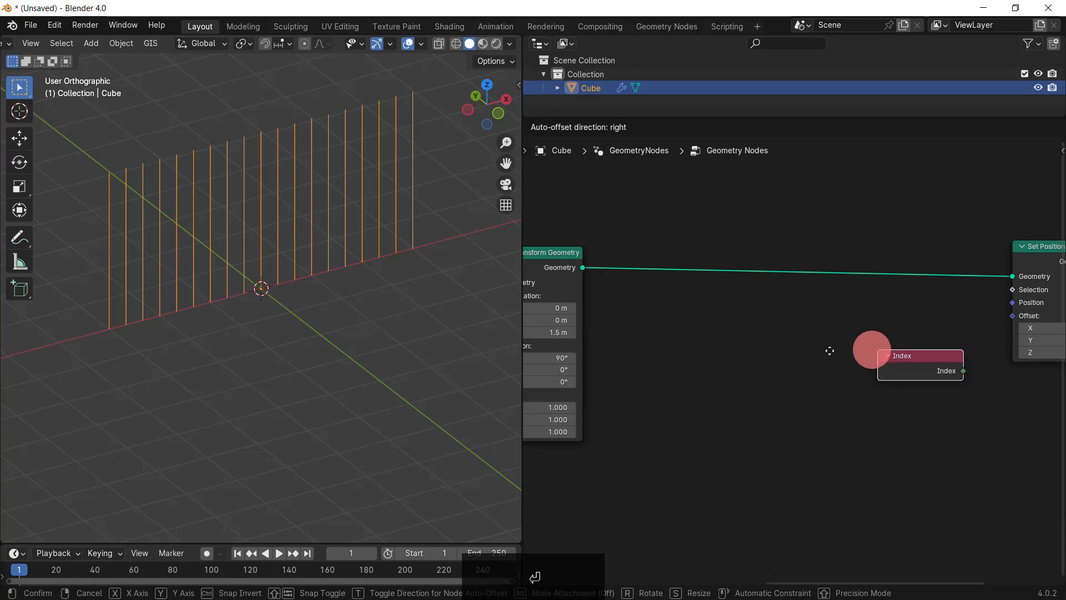
left_click(647, 360)
- Add a Compare node after the Index node and set its data type to Integer, with operation Greater Than
key("shift+a")
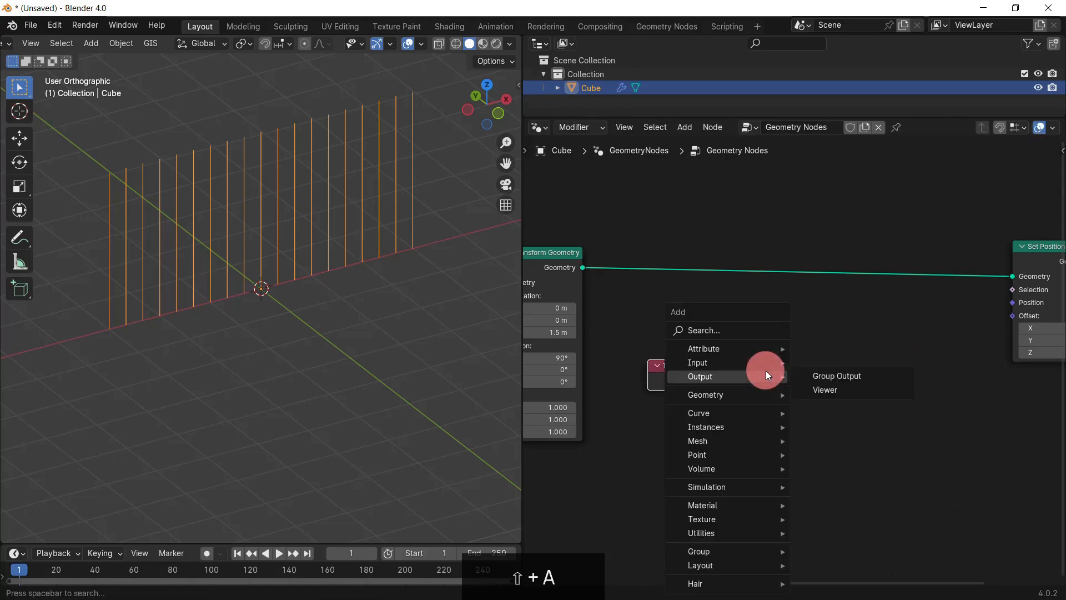
type("comp")
key("Return")
left_click(766, 370)
left_click(809, 408)
left_click(816, 445)
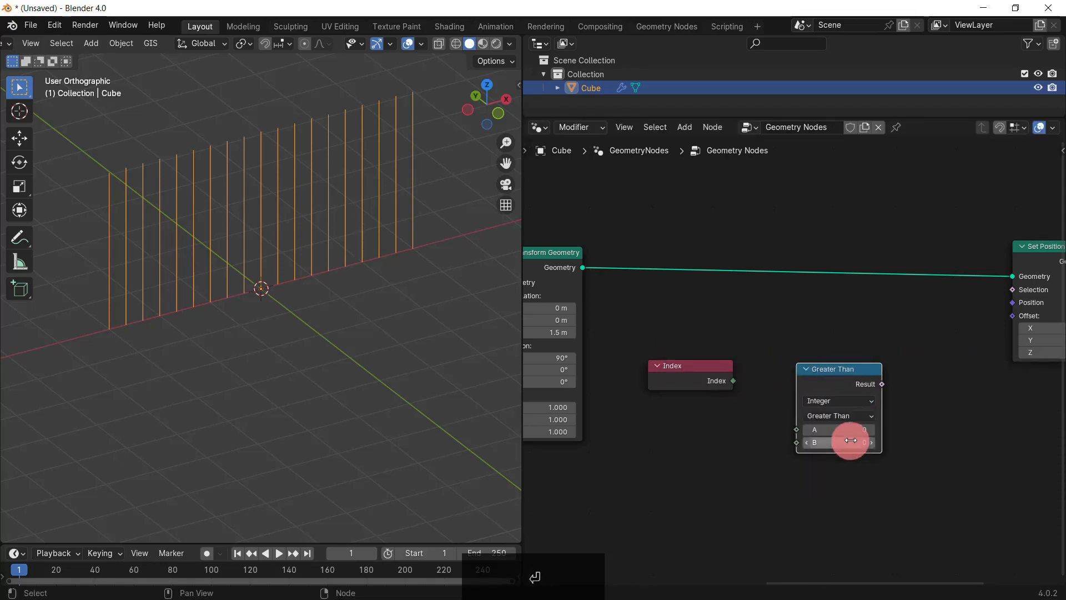
- Connect Index to input A of the Greater Than node and its Result to the Set Position Selection
scroll(794, 406, "up", 1)
left_click_drag(666, 352, 740, 409)
left_click_drag(840, 356, 991, 245)
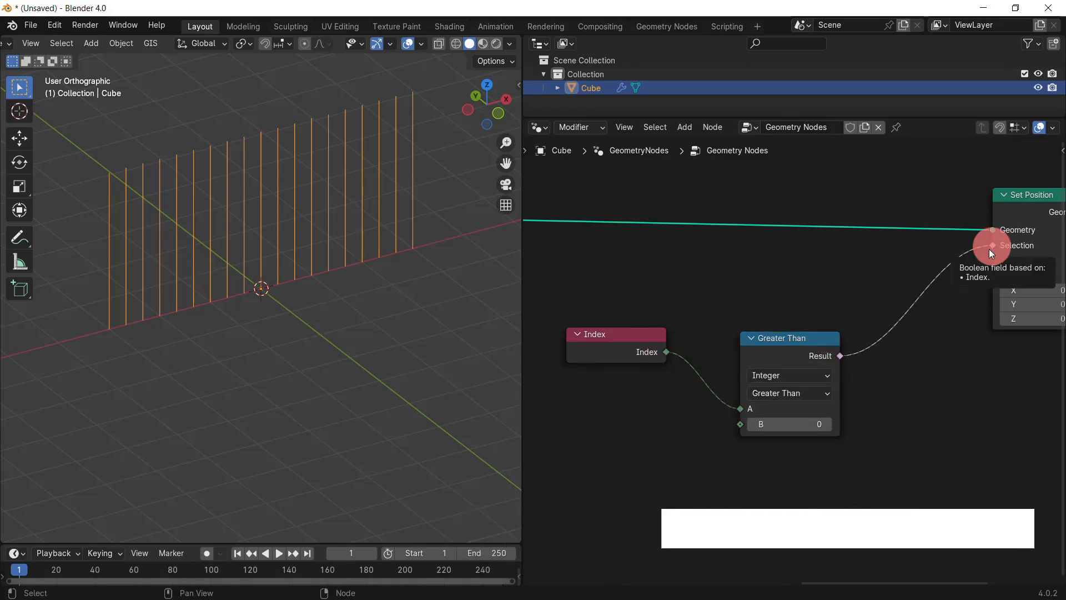
- Set the Set Position node's Y offset to 1.2 m
middle_click_drag(1032, 300, 998, 300)
left_click_drag(997, 300, 1027, 300)
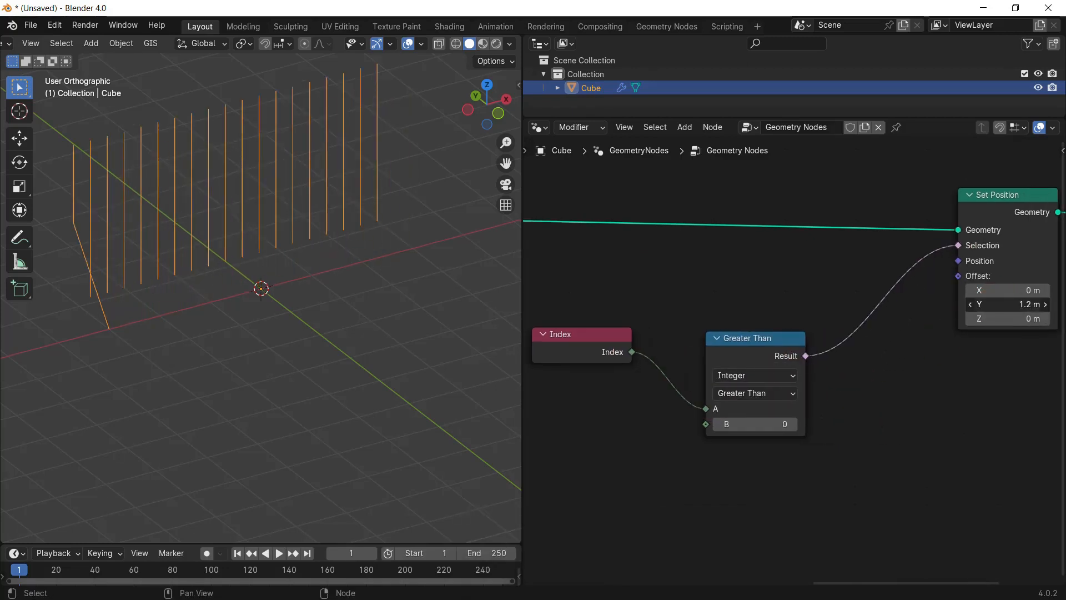
middle_click_drag(311, 383, 336, 387)
- Raise the B value of the Greater Than node to 15
left_click(793, 426)
left_click(794, 427)
left_click(794, 426)
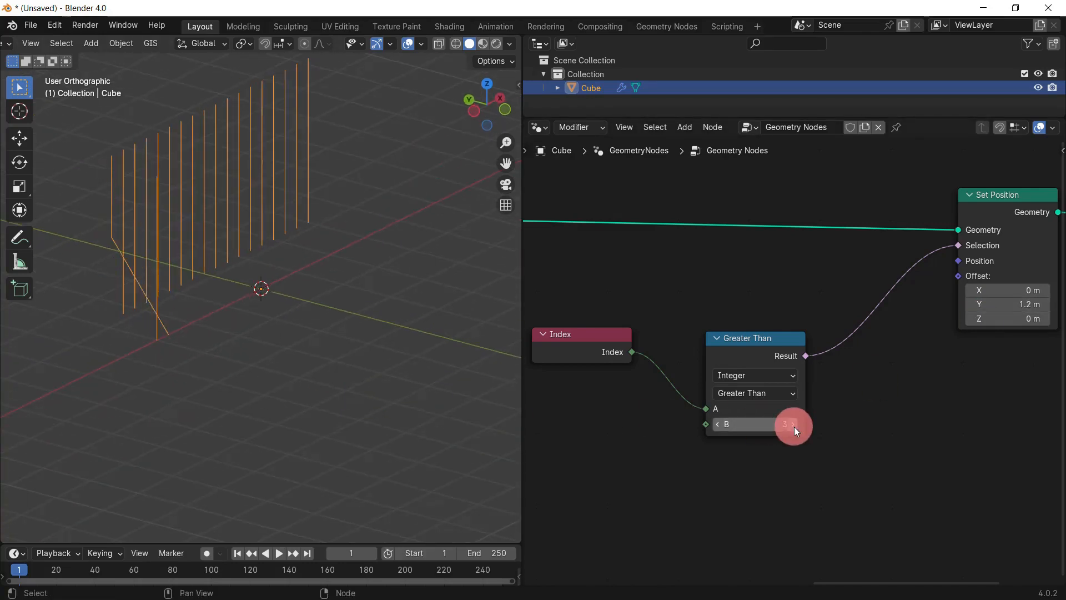
left_click(794, 427)
left_click(794, 426)
left_click(794, 426)
left_click(794, 426)
left_click(794, 426)
middle_click_drag(308, 441, 332, 441)
middle_click_drag(305, 410, 351, 494, "shift")
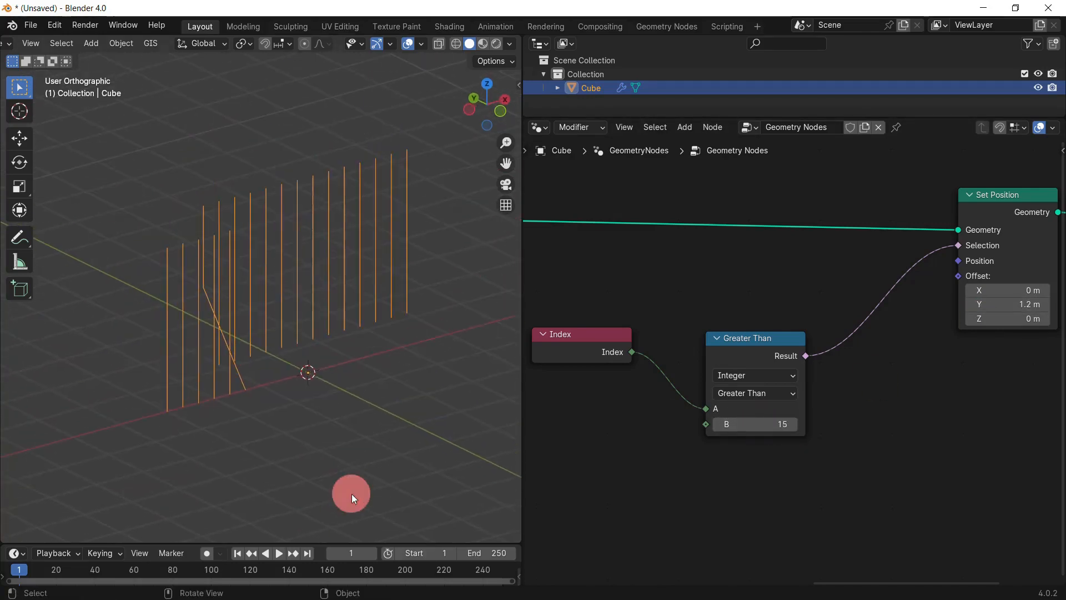
- Spread the Index and Greater Than nodes apart and insert a Math node on the link between them
scroll(717, 419, "down", 2)
middle_click_drag(718, 419, 835, 441)
left_click_drag(861, 372, 928, 344)
left_click_drag(728, 369, 693, 357)
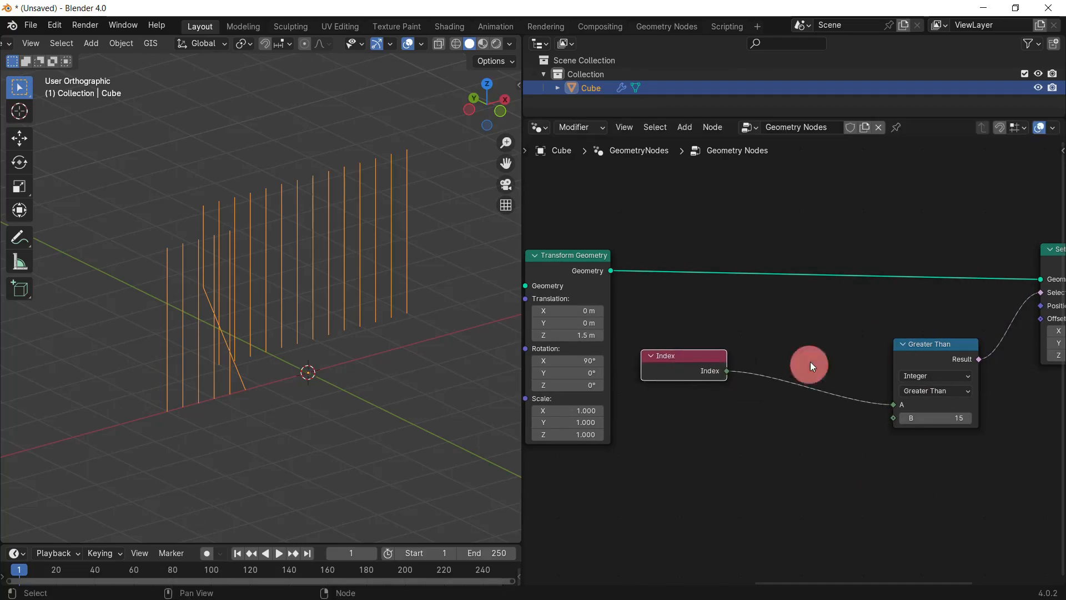
key("shift+a")
type("math")
key("Return")
left_click(777, 337)
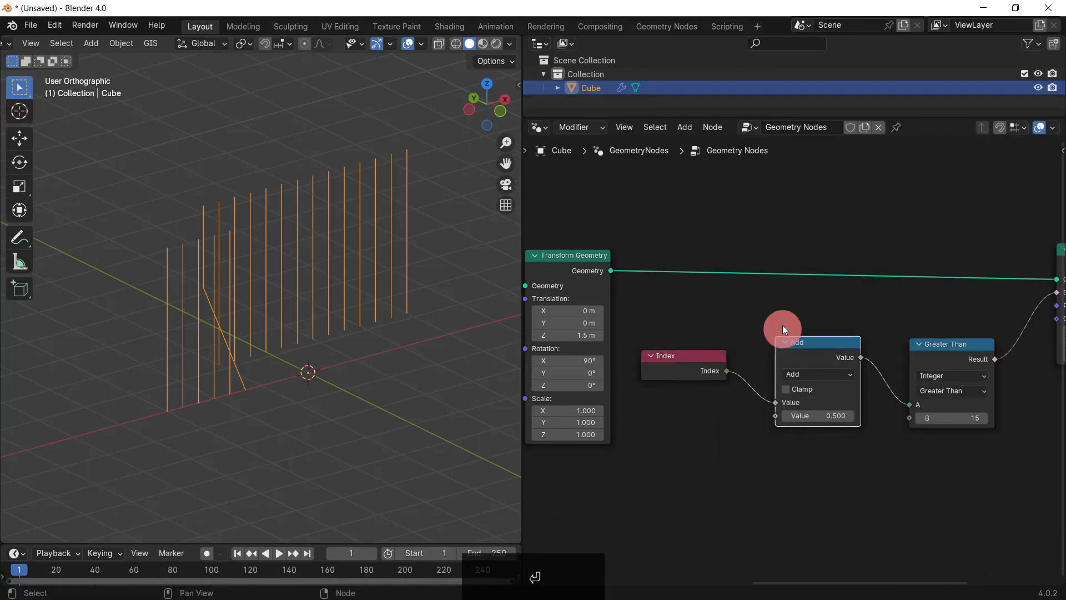
- Set the second value of the Add math node to 2
scroll(791, 334, "up", 1)
middle_click_drag(791, 333, 752, 301)
left_click(785, 398)
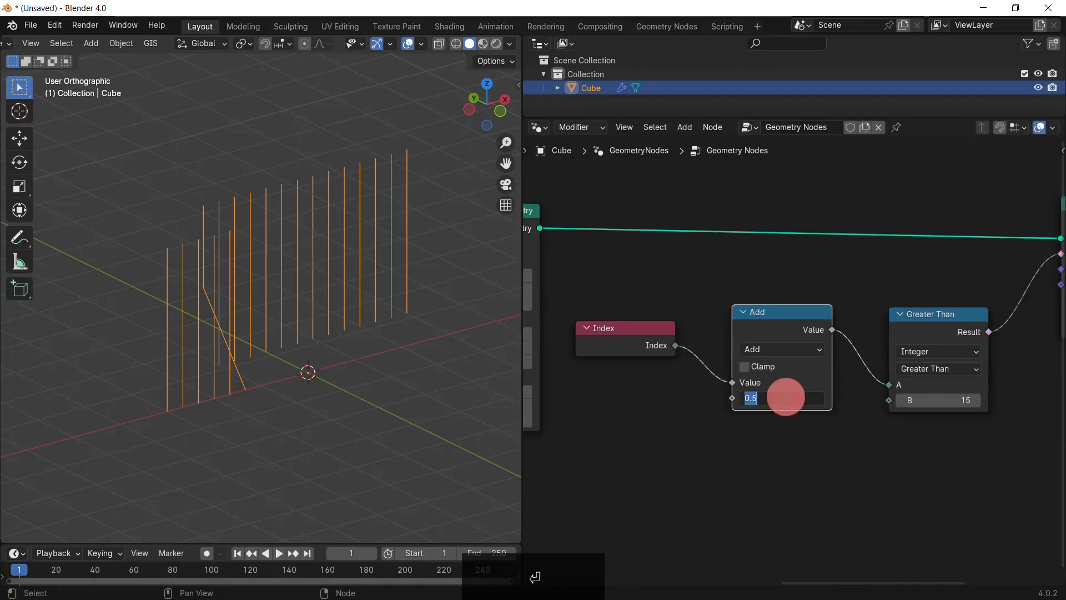
type("2")
key("Return")
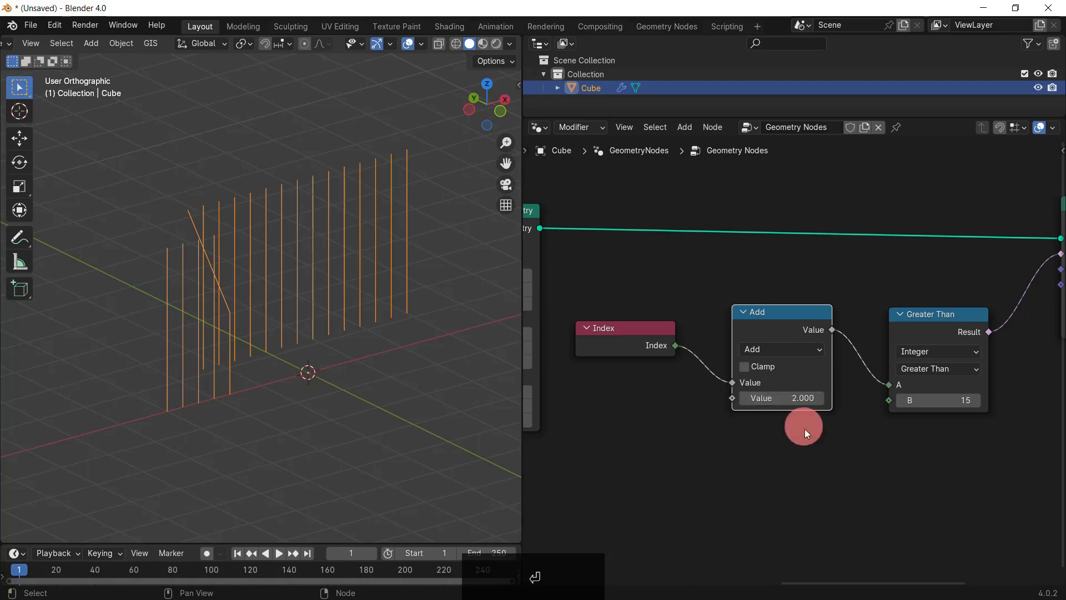
- Duplicate the Add math node onto the link before Greater Than and set the copy's operation to Truncated Modulo
key("shift+d")
left_click(834, 331)
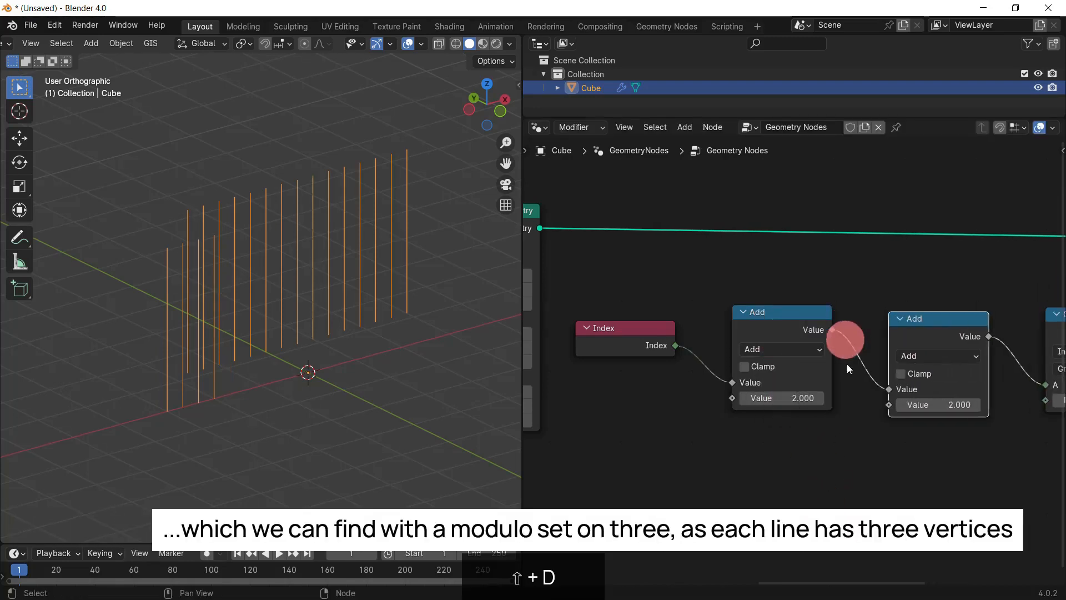
left_click(751, 338)
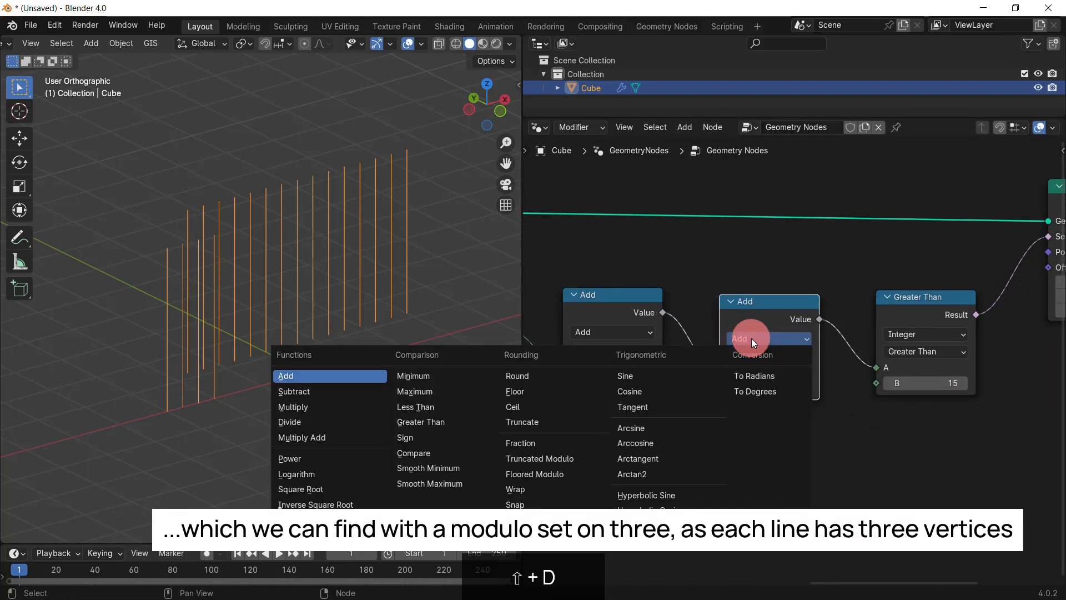
left_click(550, 458)
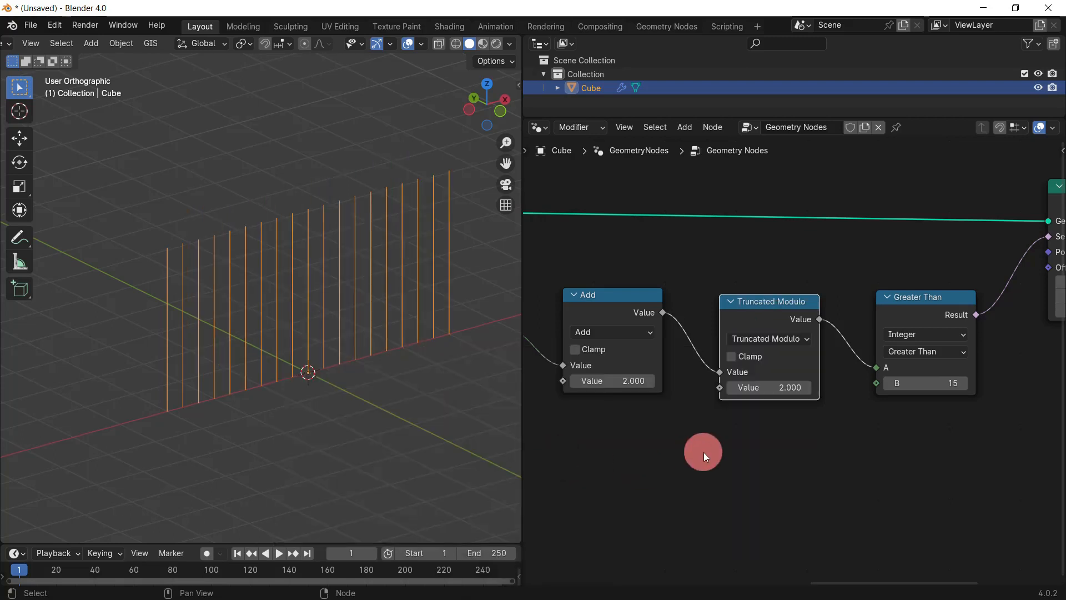
- Set the Truncated Modulo node's second value to 3 and the Greater Than node's B value to 0
left_click(775, 391)
type("3")
key("Return")
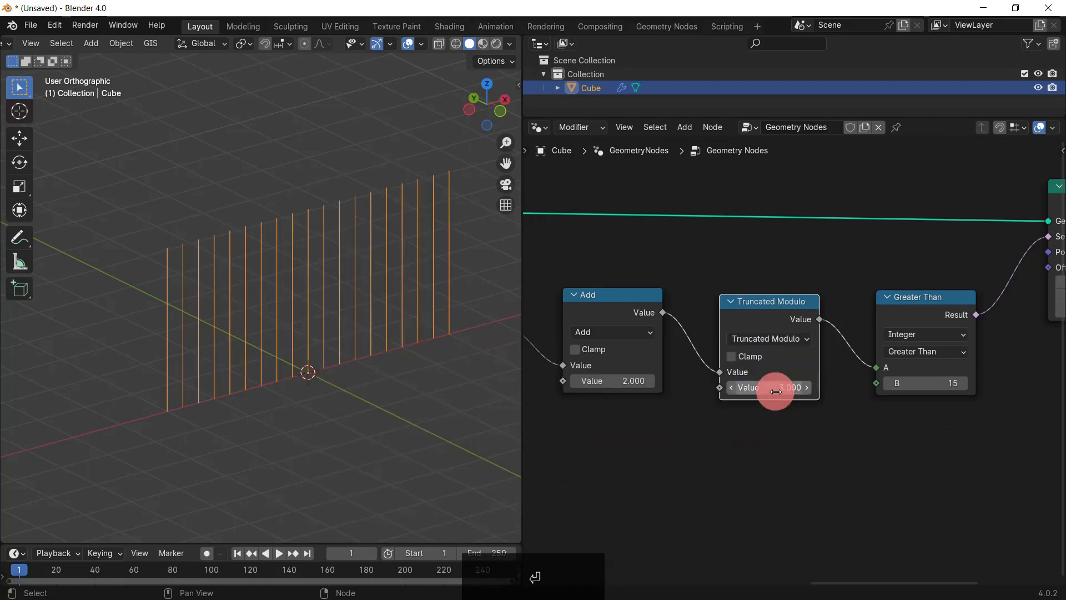
left_click(926, 383)
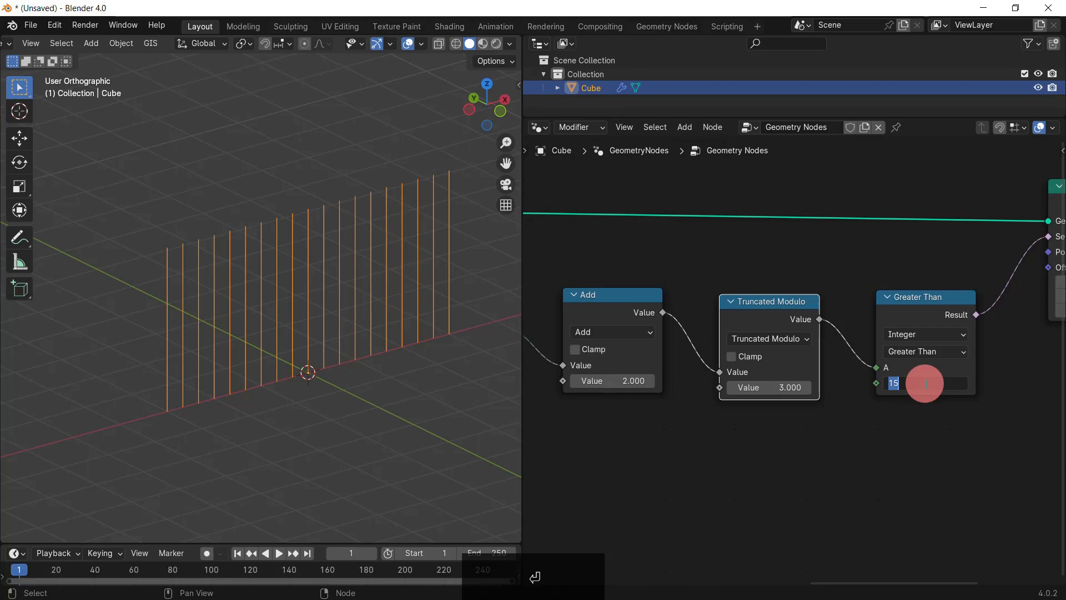
type("0")
key("Return")
- Set the Set Position node's Y offset to -2.2 m
middle_click_drag(499, 388, 298, 347)
middle_click_drag(883, 438, 575, 485)
middle_click_drag(717, 451, 816, 411)
left_click_drag(877, 303, 775, 304)
- Change the integer comparison node's operation from Greater Than to Equal
left_click(743, 361)
left_click(736, 457)
scroll(345, 400, "down", 1)
mouse_move(327, 405)
middle_mouse_down()
mouse_move(406, 384)
mouse_move(327, 408)
middle_mouse_up()
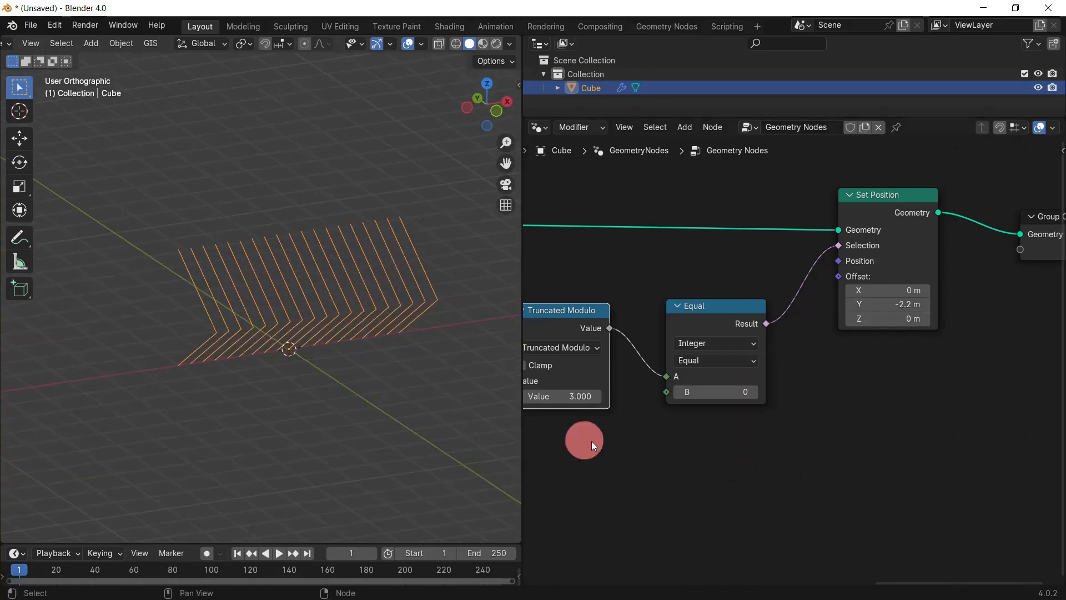
- Move the Group Output node farther from Set Position to make room in the node tree
scroll(863, 473, "down", 3)
middle_click_drag(894, 472, 573, 464)
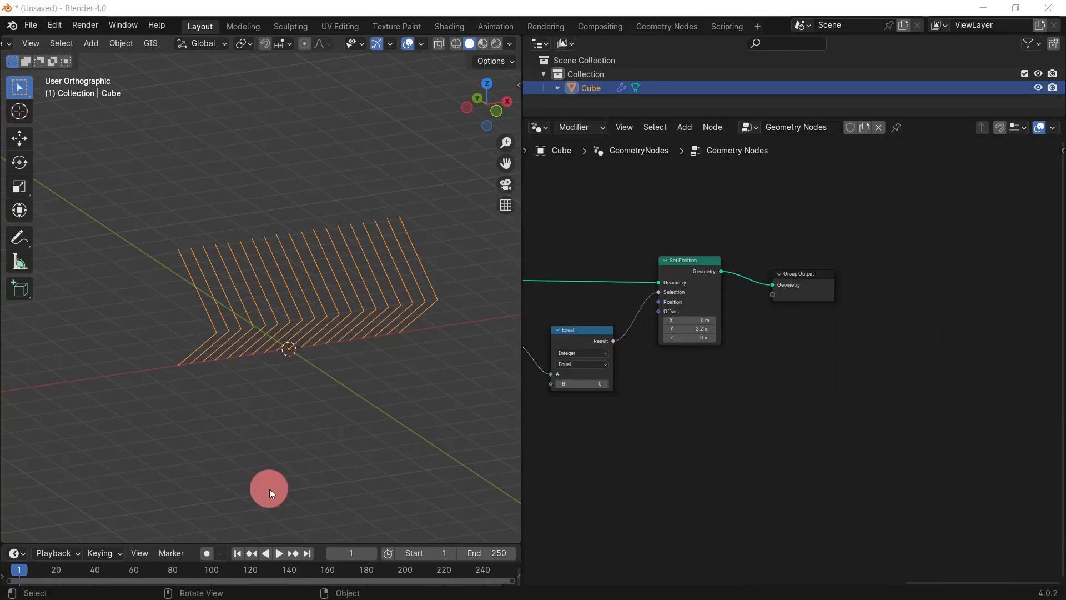
middle_click_drag(277, 355, 371, 379)
left_click_drag(804, 282, 904, 278)
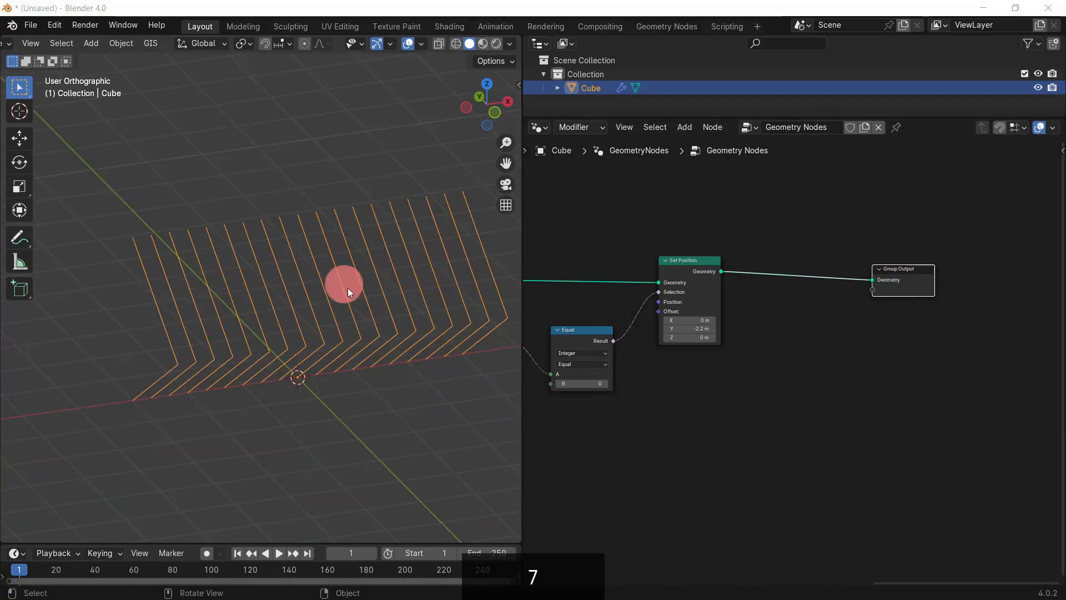
- Deselect the panel lines object and add a Bezier curve to the scene
scroll(360, 367, "down", 2)
middle_click_drag(361, 368, 363, 377)
left_click(363, 377)
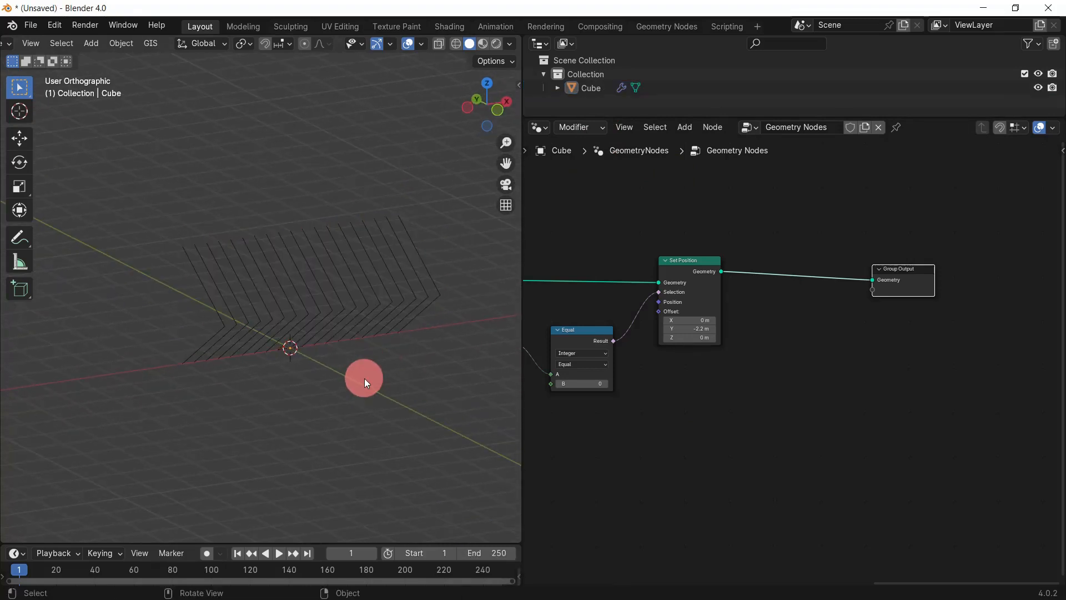
key("shift+a")
mouse_move(376, 345)
left_click(438, 344)
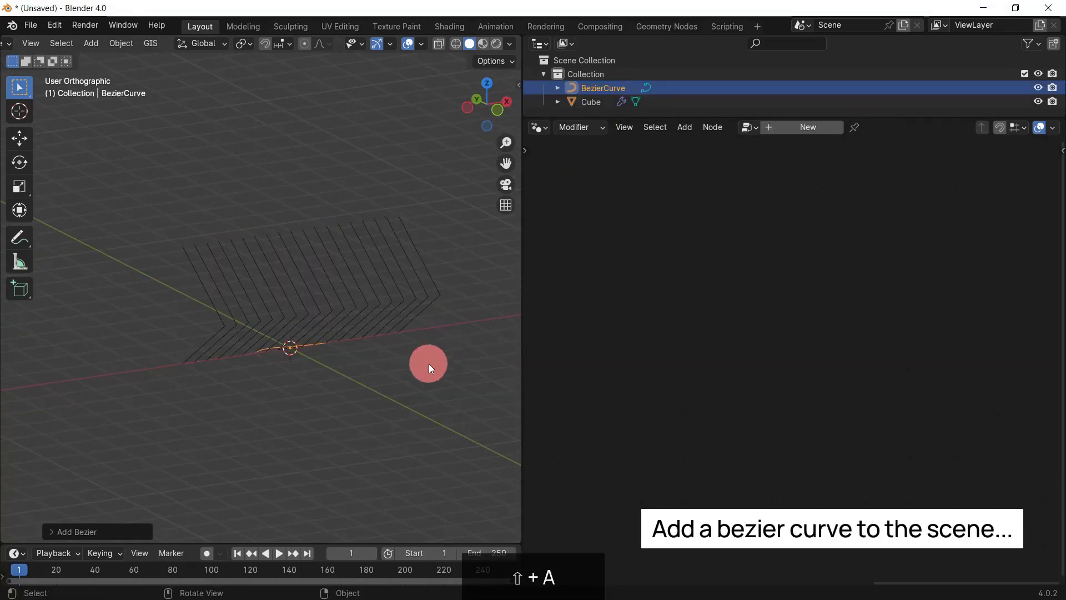
- Rotate the Bezier curve 90 degrees about the global X axis so it stands upright
key("7")
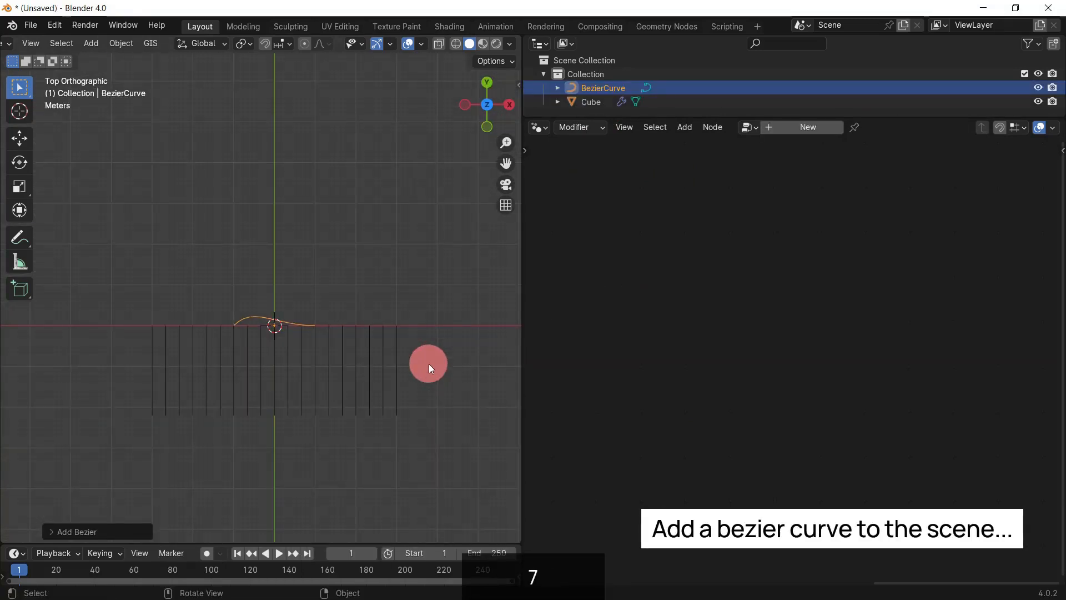
middle_click_drag(400, 409, 368, 378)
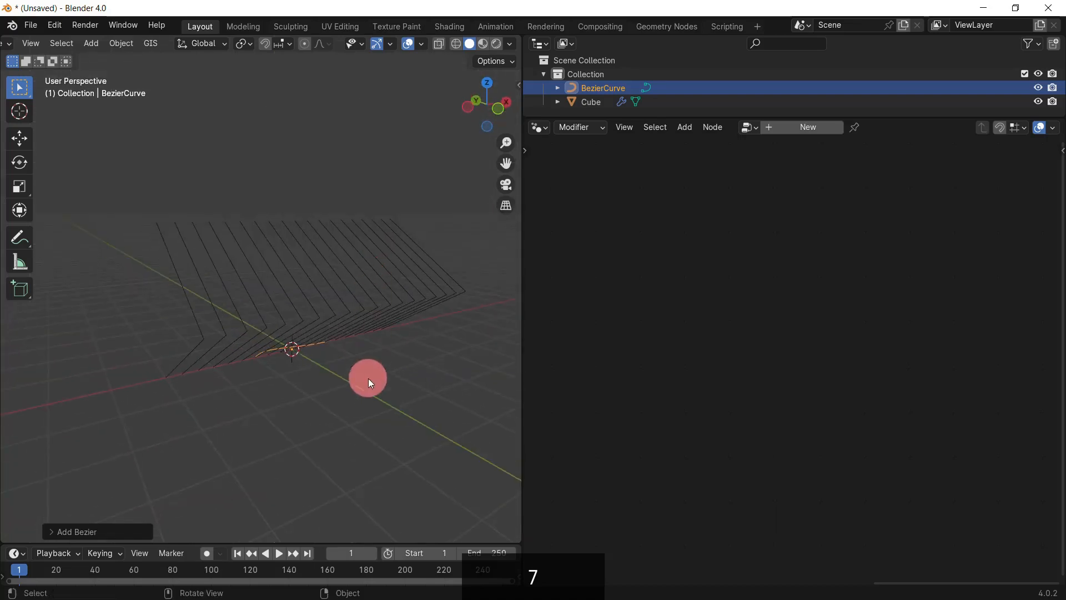
key("r")
type("yx")
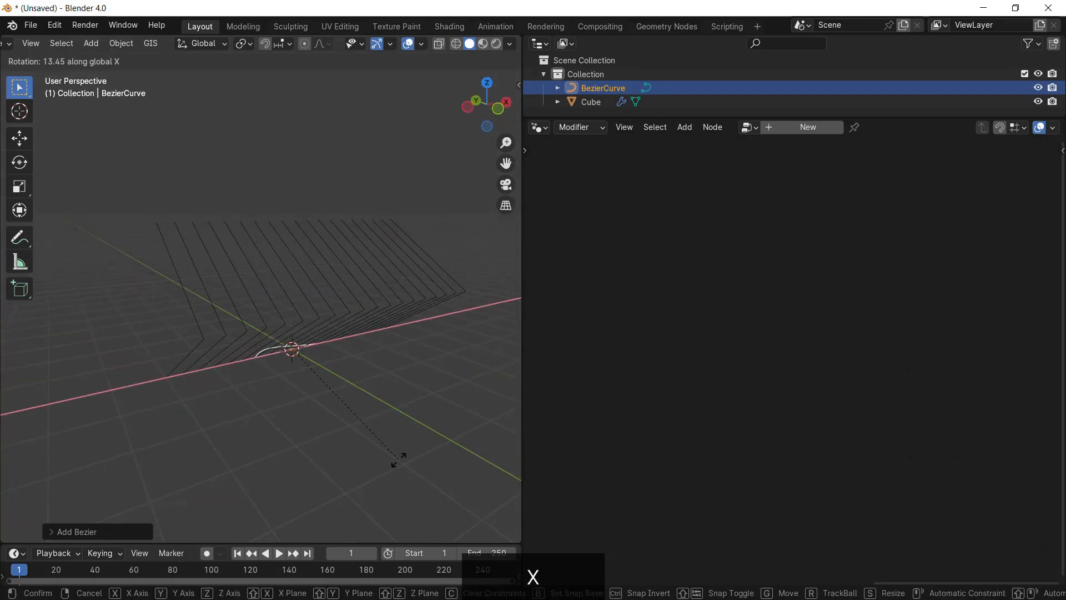
type("90")
left_click(398, 459)
- In front view, raise the Bezier curve along Z to just below mid-height of the panel lines
key("1")
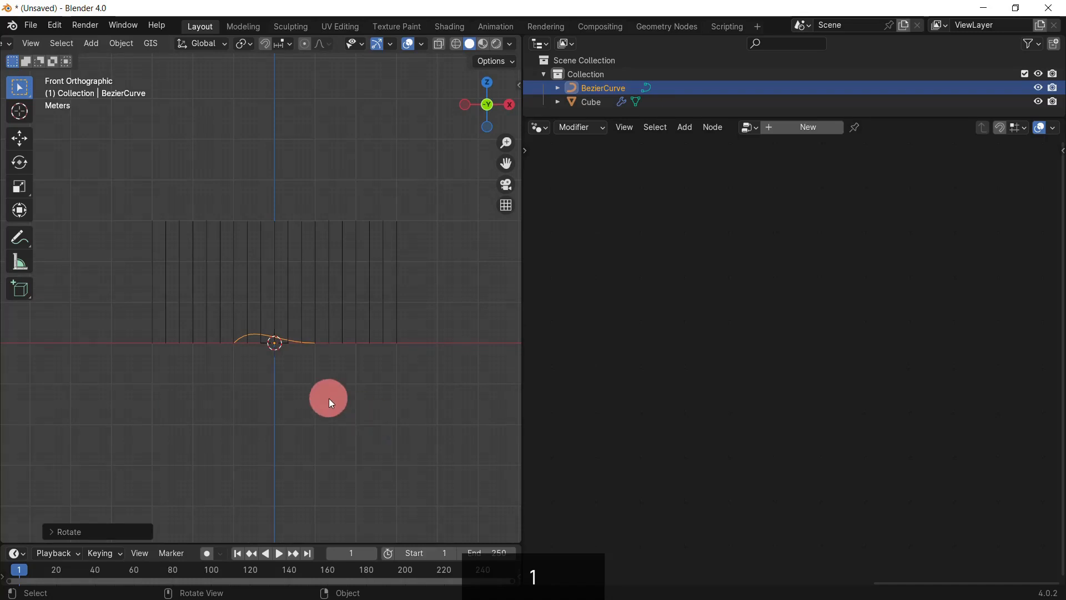
key("g")
key("z")
left_click(429, 373)
scroll(317, 325, "up", 2)
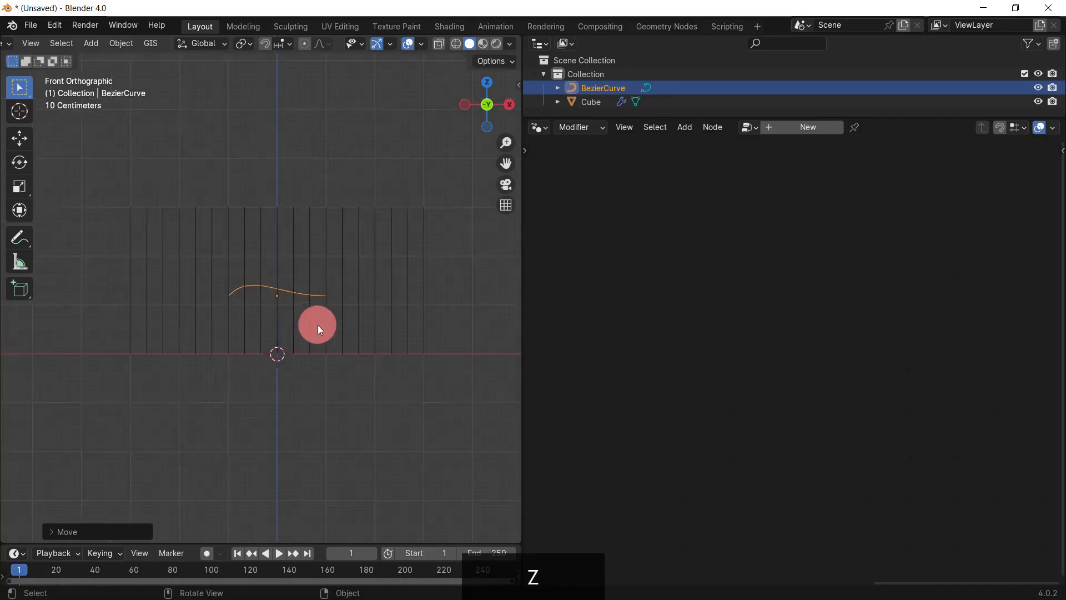
- In Edit Mode, stretch the Bezier curve by moving its two end points just beyond the outermost panel lines
key("Tab")
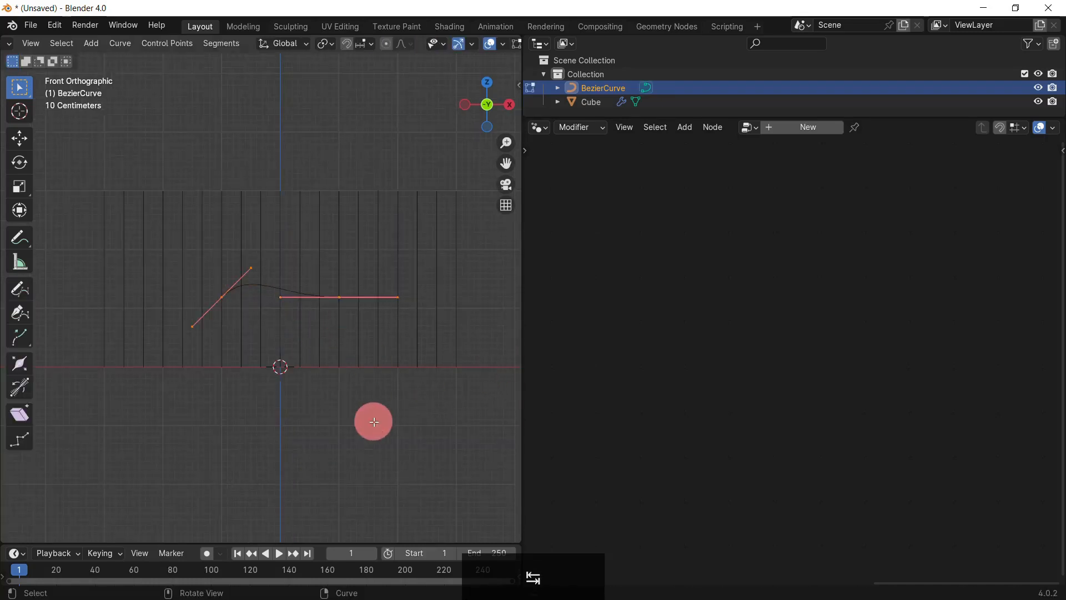
left_click(222, 298)
key("g")
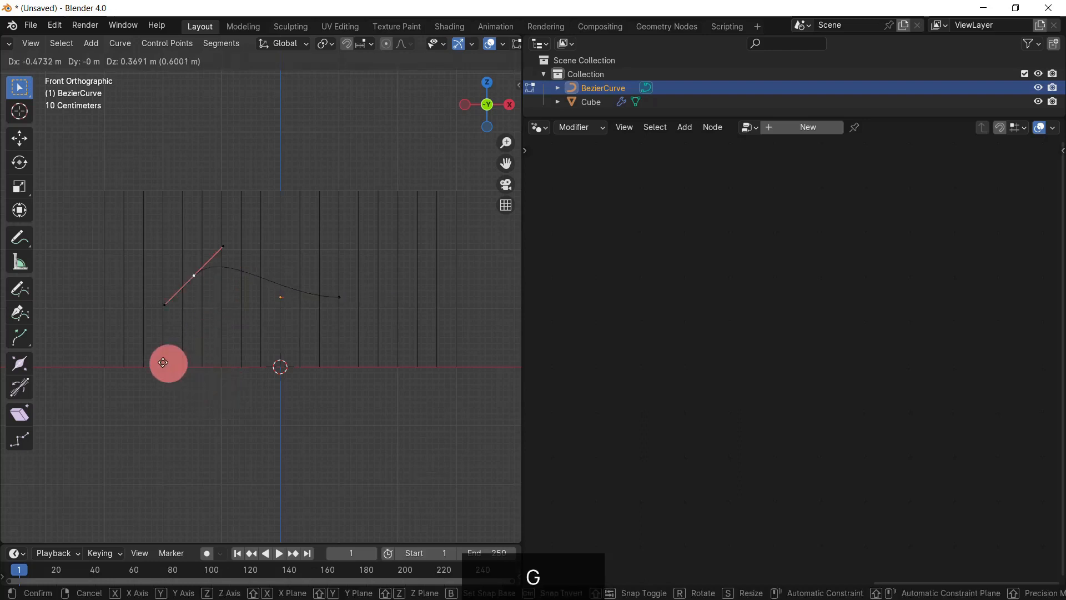
left_click(79, 350)
key("g")
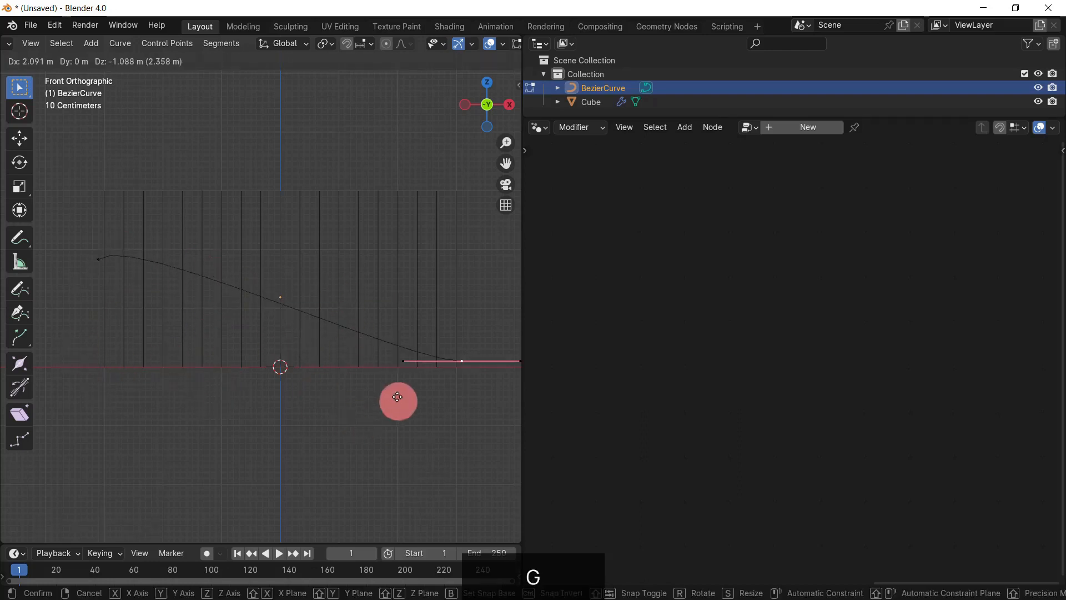
left_click(386, 371)
- Reposition the curve's +X end point and its two handles so the curve dips and then rises at that end
left_click(391, 320)
key("g")
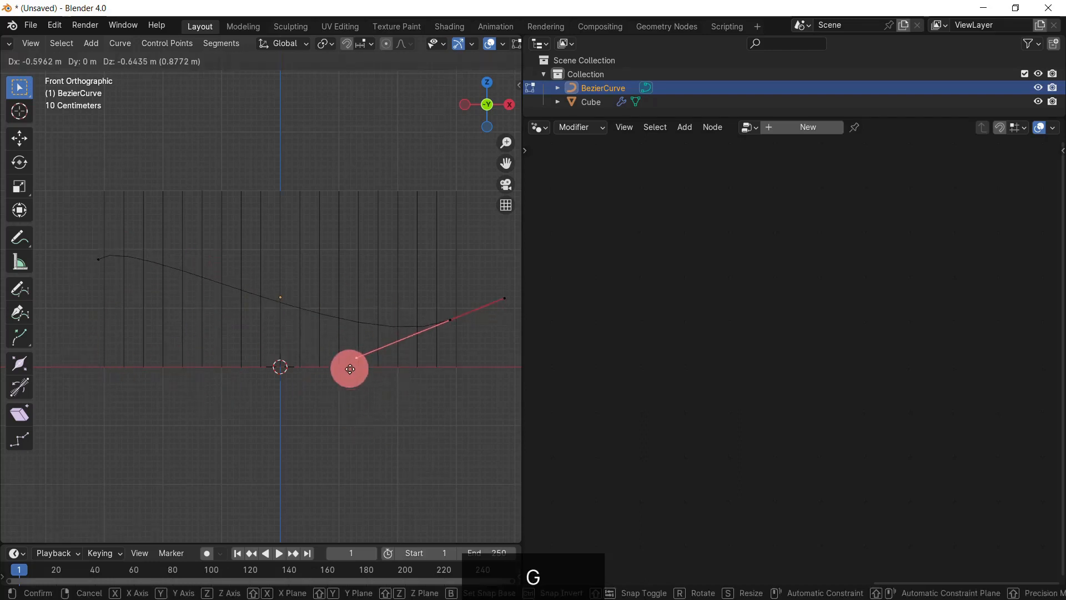
left_click(349, 368)
scroll(293, 385, "down", 2)
scroll(293, 385, "up", 1)
left_click(418, 314)
key("g")
left_click(454, 332)
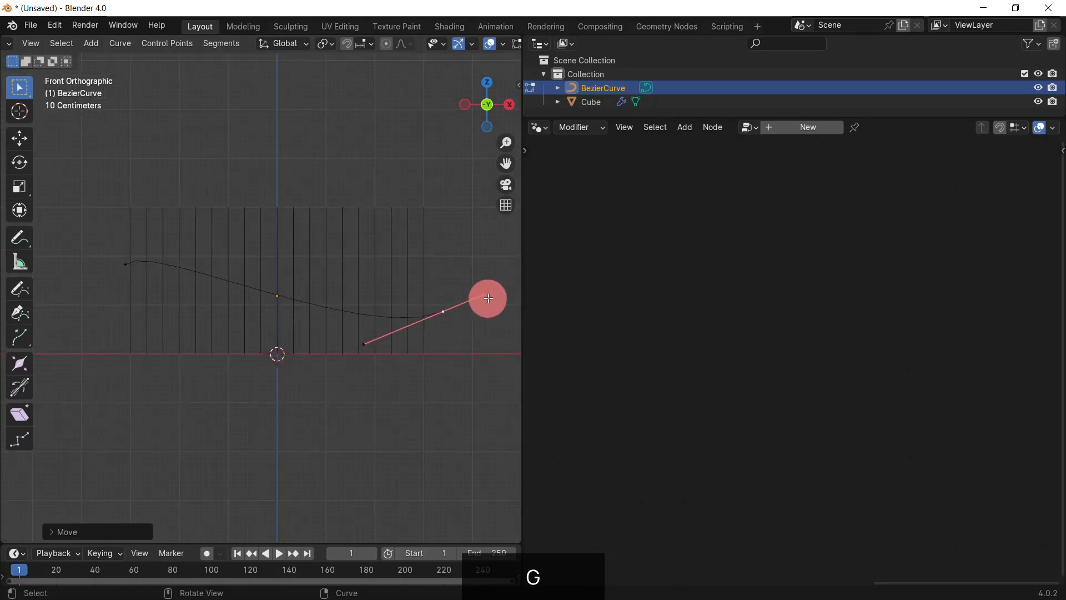
left_click(488, 295)
key("g")
left_click(480, 286)
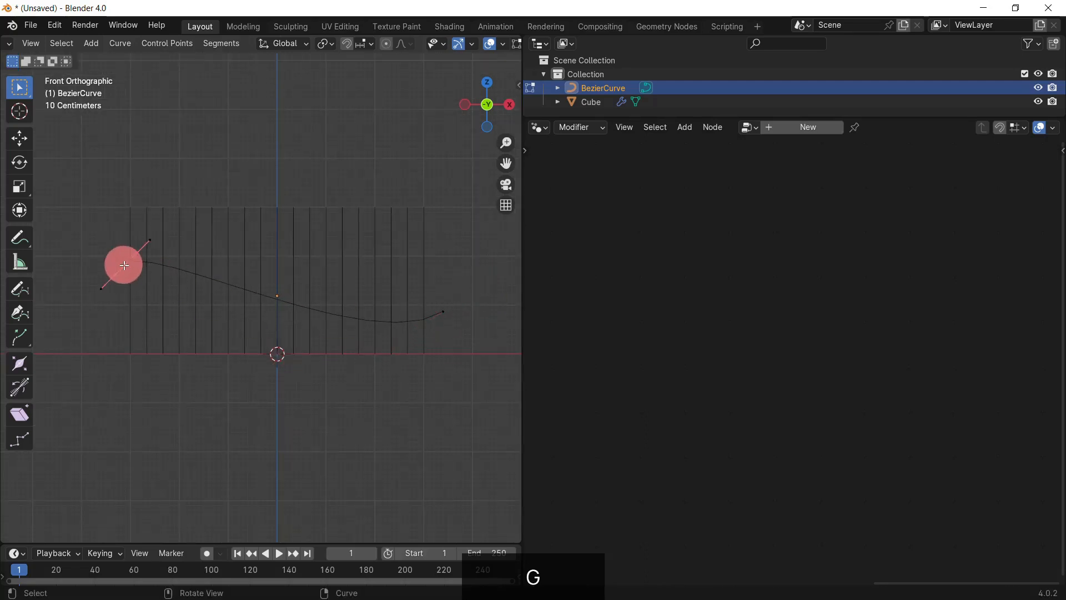
- Lengthen the handles at the curve's -X end point to form a smooth crest, and leave Edit Mode
key("g")
left_click(233, 211)
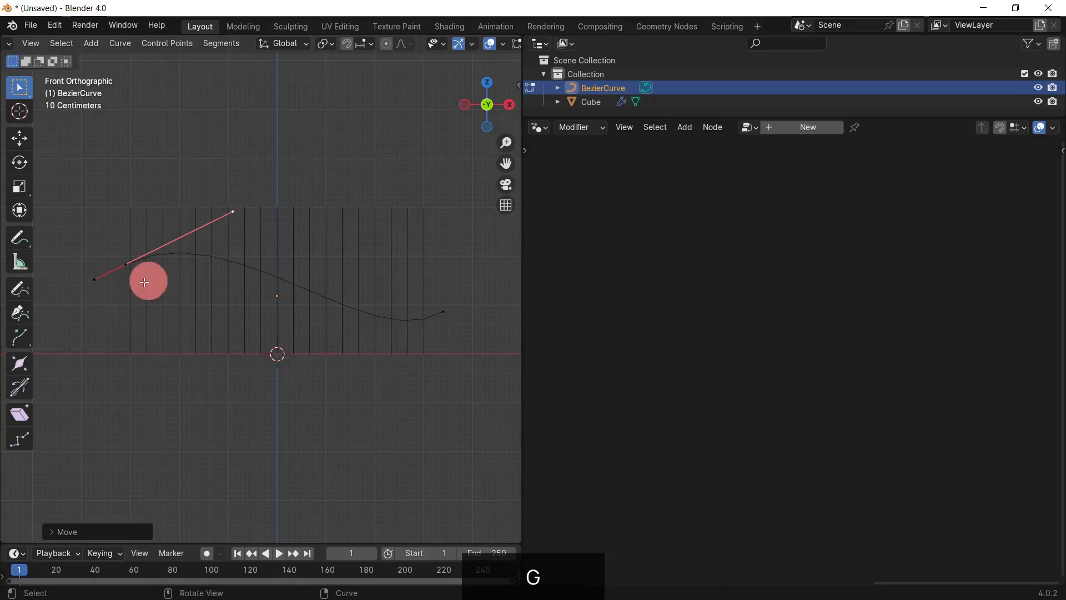
key("g")
left_click(69, 316)
middle_click_drag(219, 380, 279, 398)
key("Tab")
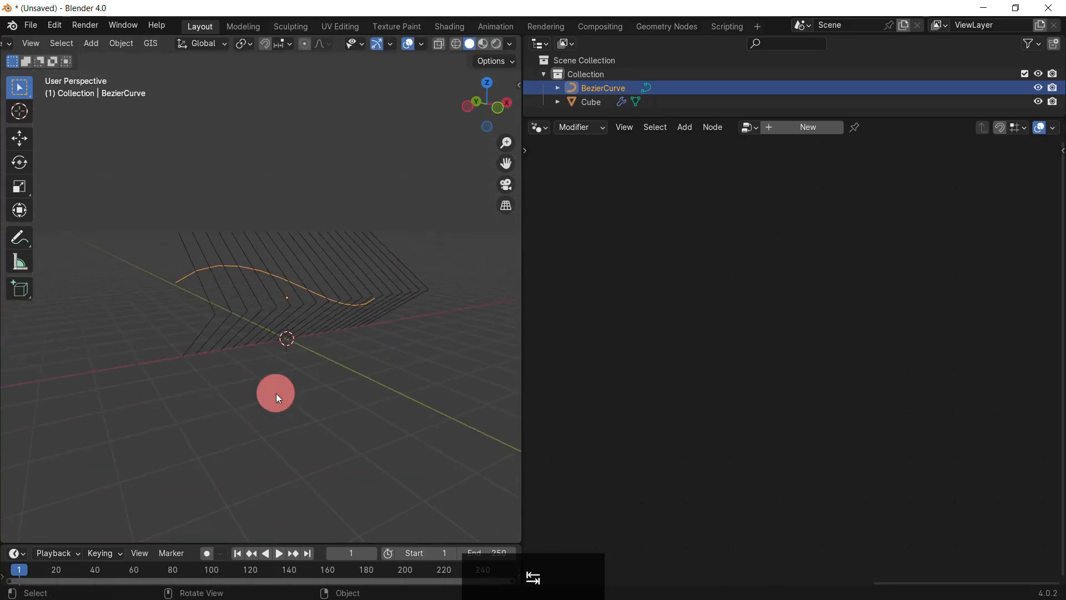
- Move the Bezier curve -1 m along the global Y axis
key("g")
key("y")
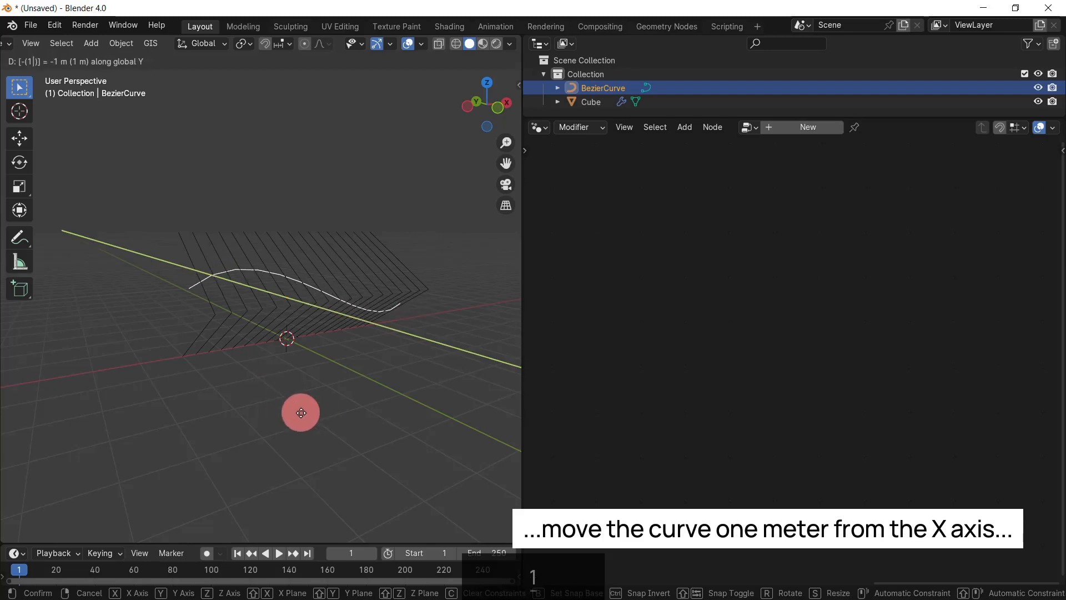
left_click(300, 412)
key("KP_7")
middle_click_drag(301, 412, 339, 300)
- Add an Object Info node below Set Position in the Cube's node tree and assign BezierCurve to it
left_click(591, 103)
left_click(686, 391)
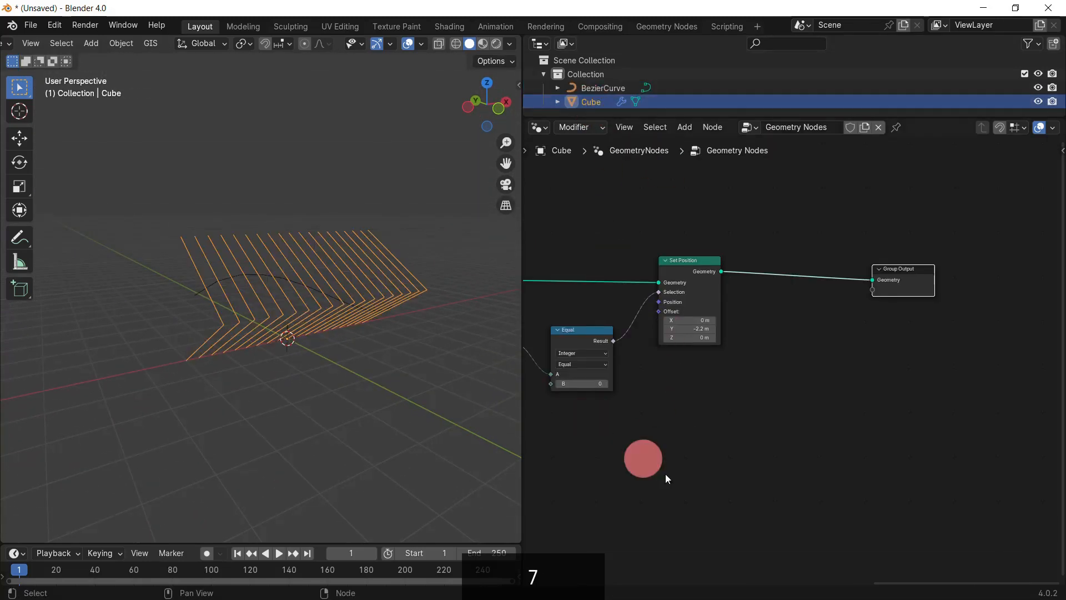
middle_click_drag(667, 479, 747, 418)
scroll(699, 417, "up", 5)
middle_click_drag(774, 385, 717, 441)
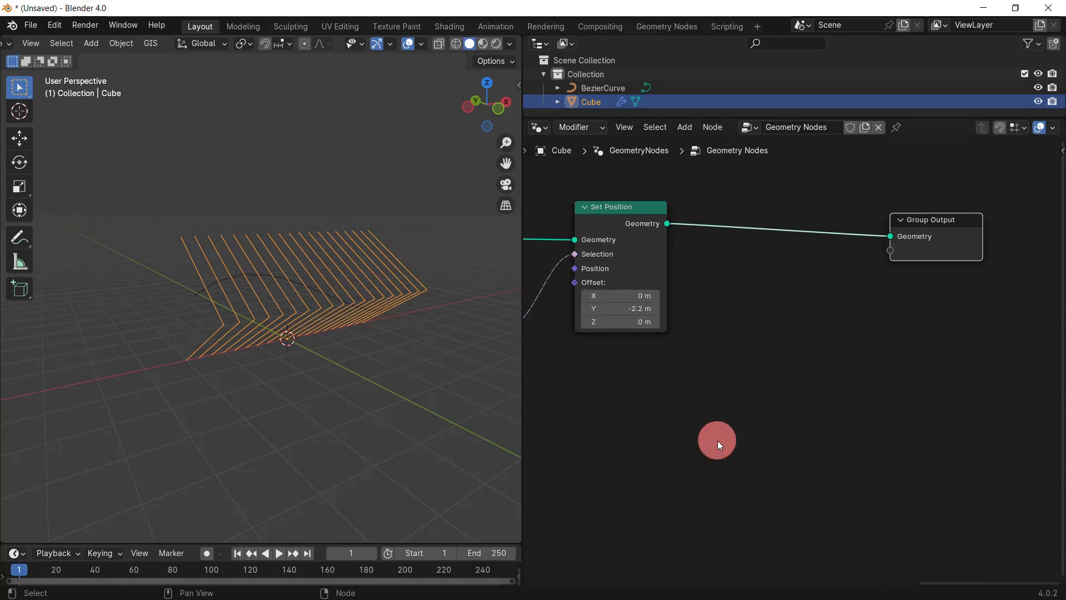
left_click(717, 440)
key("shift+a")
type("object")
key("Return")
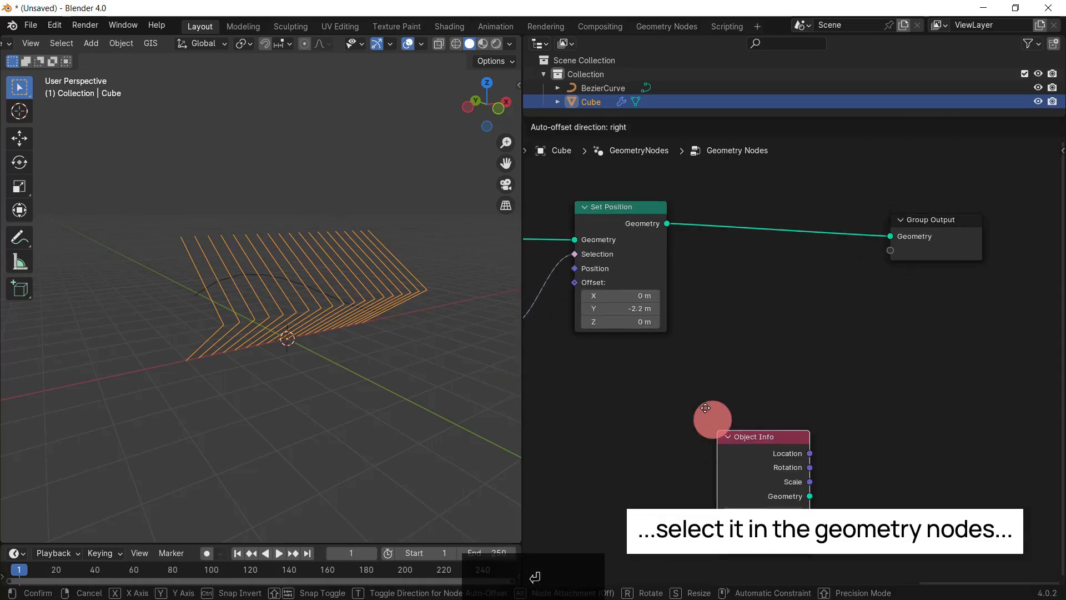
left_click(608, 361)
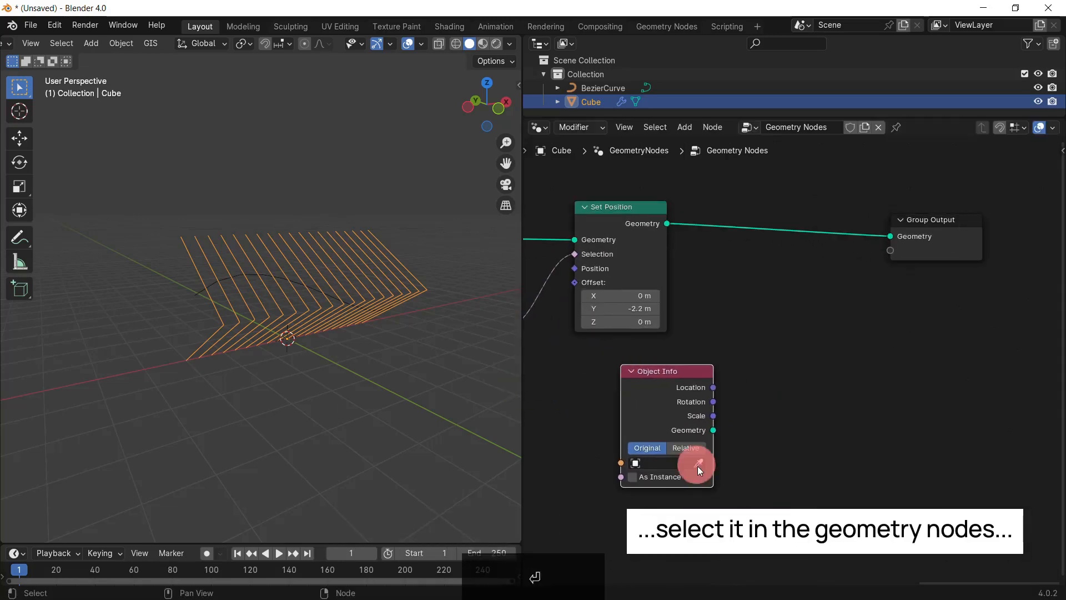
left_click(602, 88)
- Add a Curve to Mesh node and connect the Object Info Geometry output to its Curve input
key("shift+a")
type("curve to")
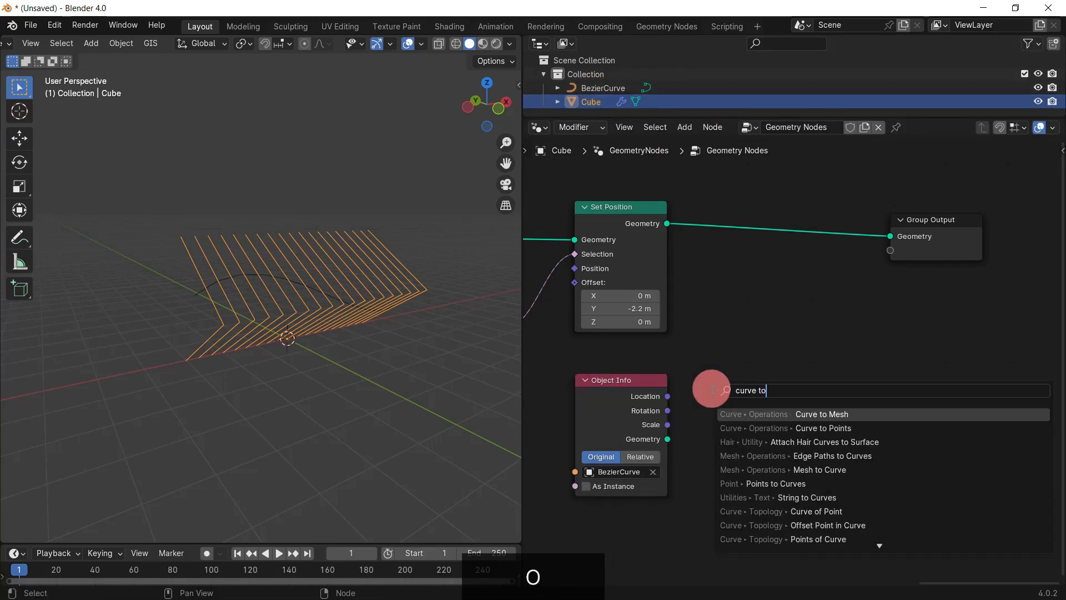
key("Return")
left_click(712, 370)
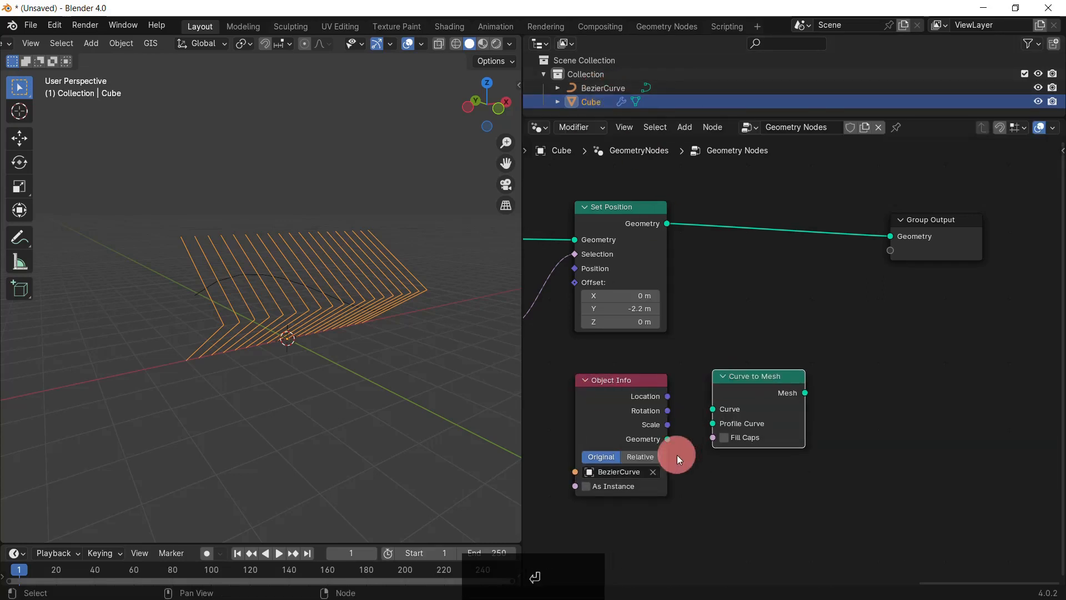
left_click_drag(667, 438, 692, 423)
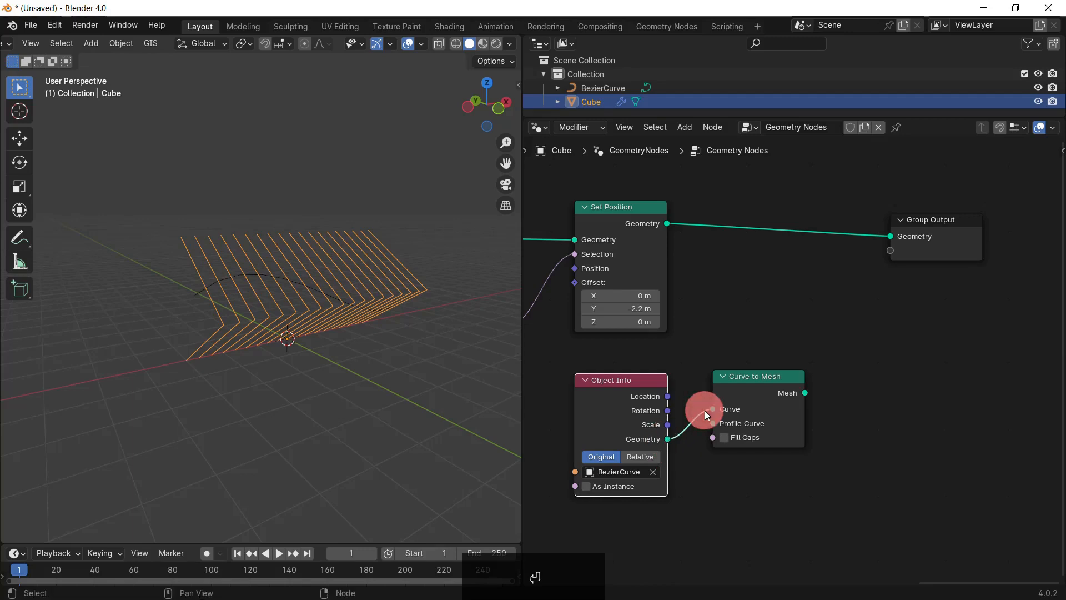
scroll(704, 411, "down", 2)
middle_click_drag(728, 429, 717, 374)
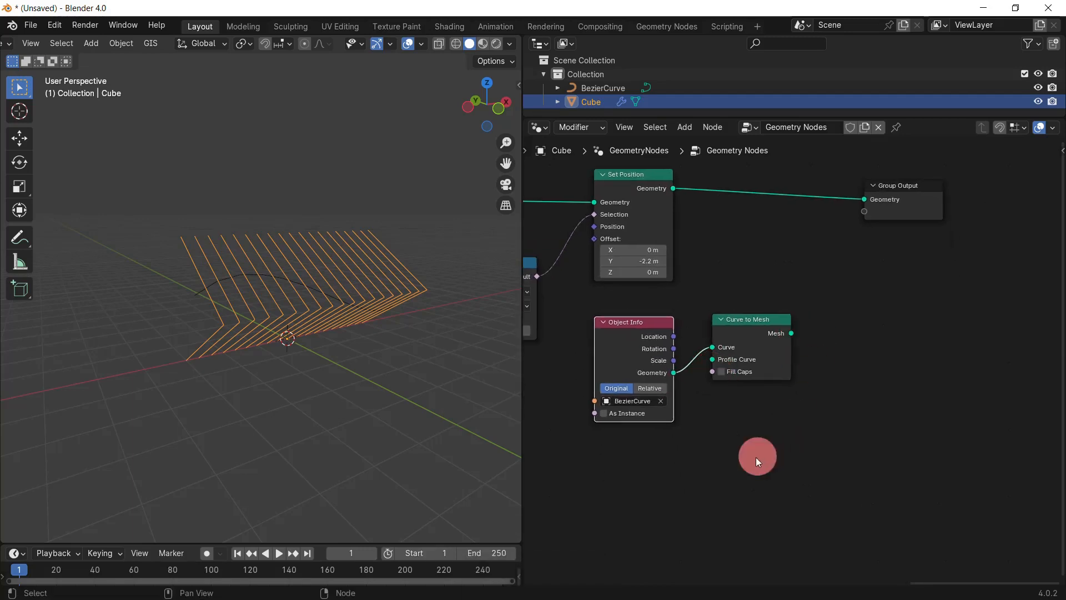
- Add a Curve Line node below Object Info with Start X at -0.5 m and End X at 0.5 m
middle_click_drag(736, 448, 744, 423)
scroll(744, 424, "up", 1)
left_click(721, 455)
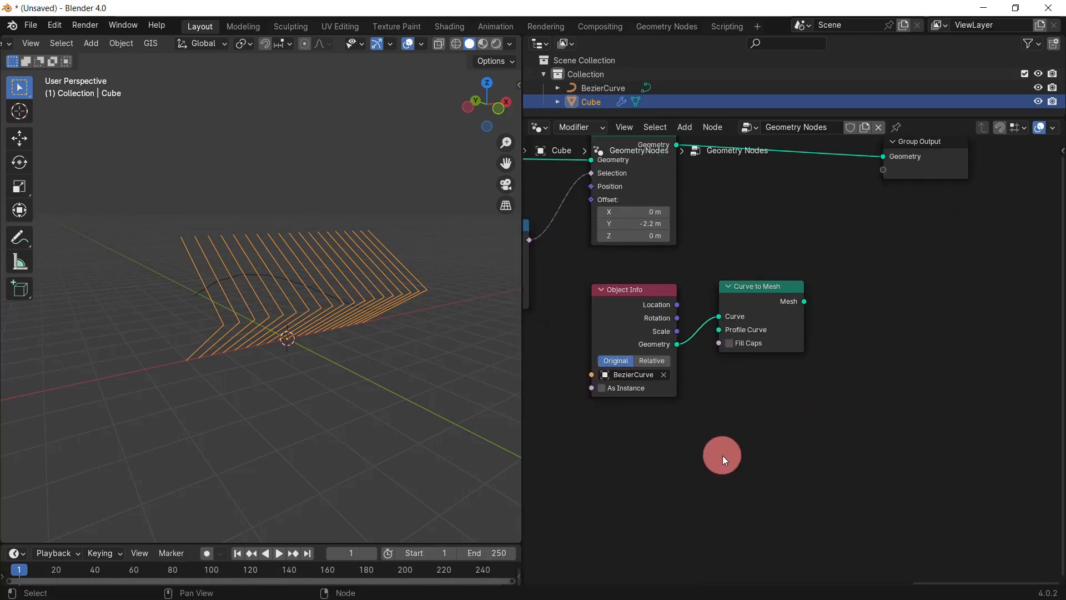
key("shift+a")
type("curve line")
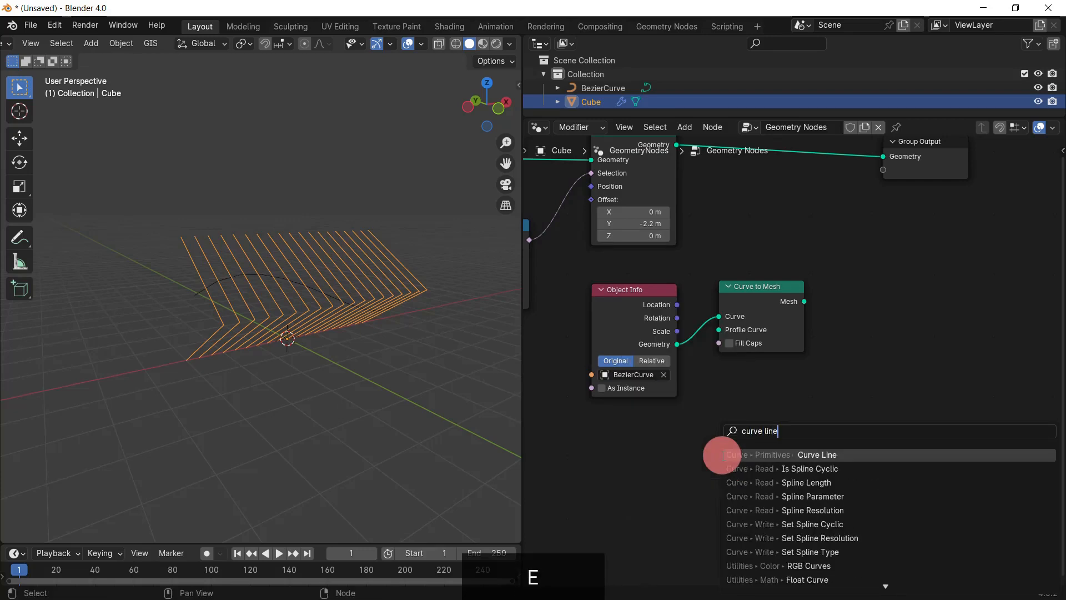
key("Return")
left_click(598, 416)
middle_click_drag(735, 455, 746, 429)
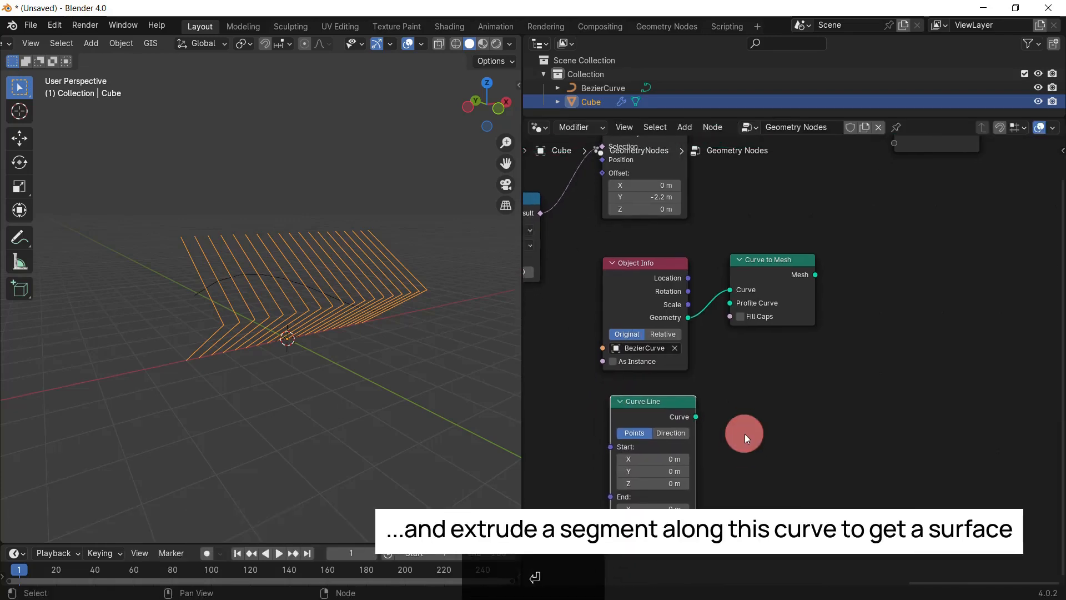
left_click(653, 459)
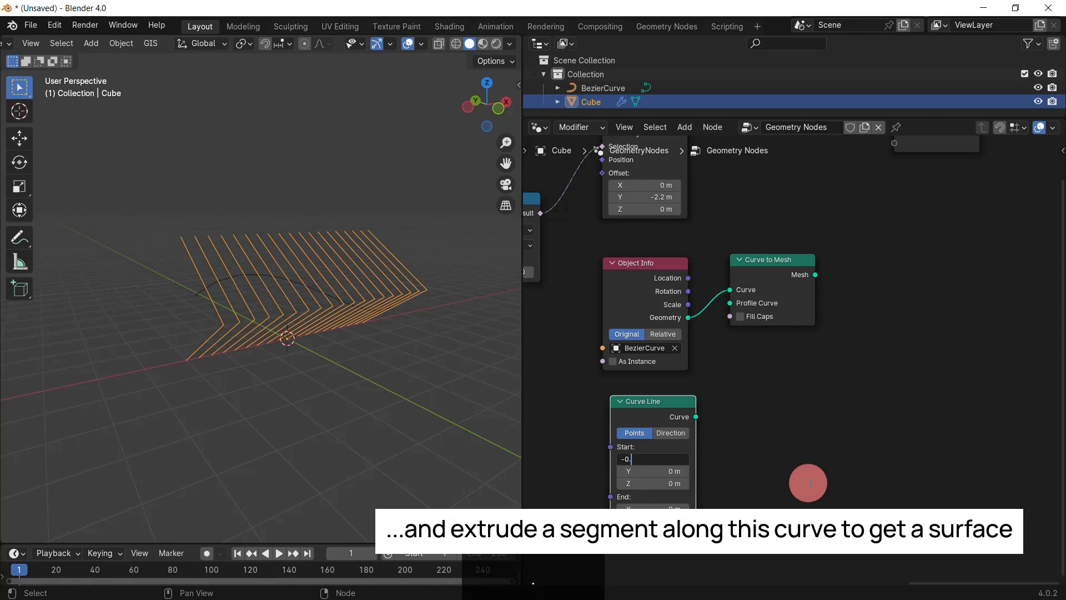
left_click(671, 508)
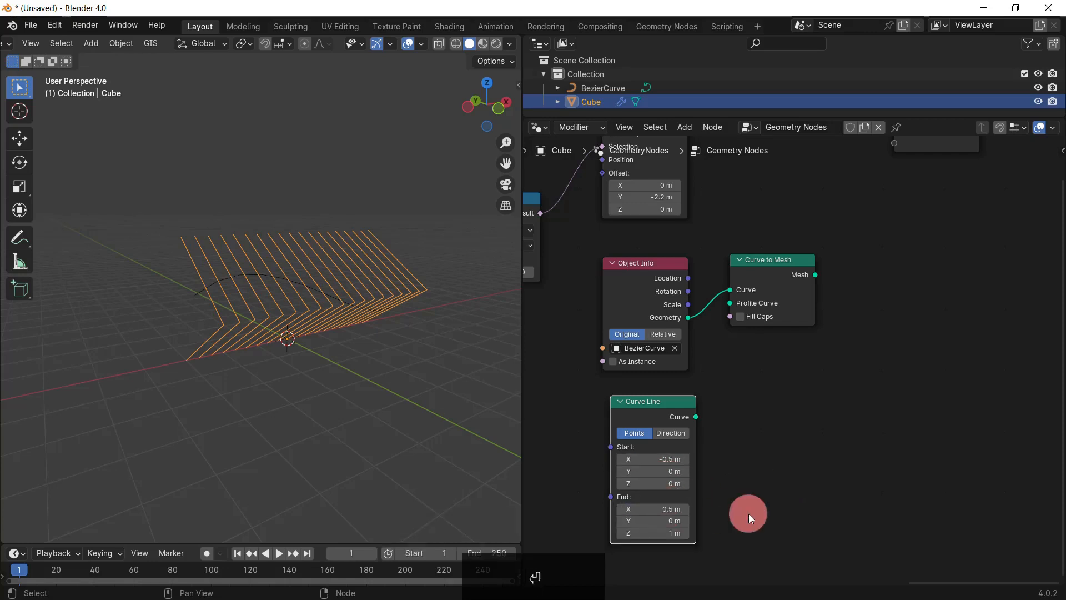
- Connect Curve Line to the Profile Curve input and the Curve to Mesh output to Group Output
left_click_drag(731, 306, 730, 303)
middle_click_drag(861, 400, 876, 533)
left_click_drag(831, 408, 907, 262)
middle_click_drag(348, 448, 294, 380)
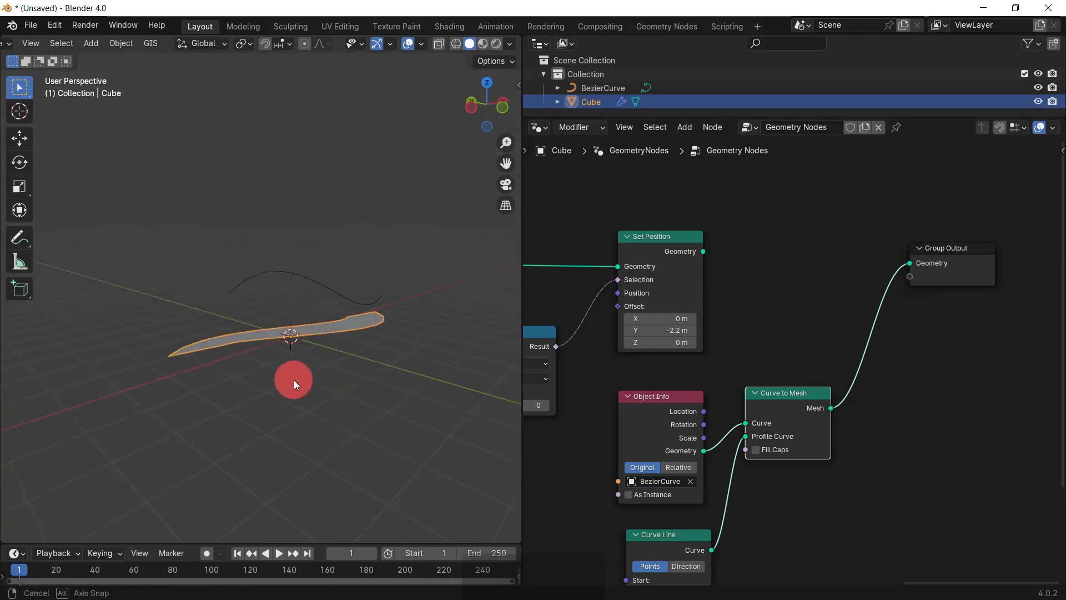
- Apply all transforms to the BezierCurve and reselect the Cube to return to its node tree
left_click(316, 294)
key("ctrl+a")
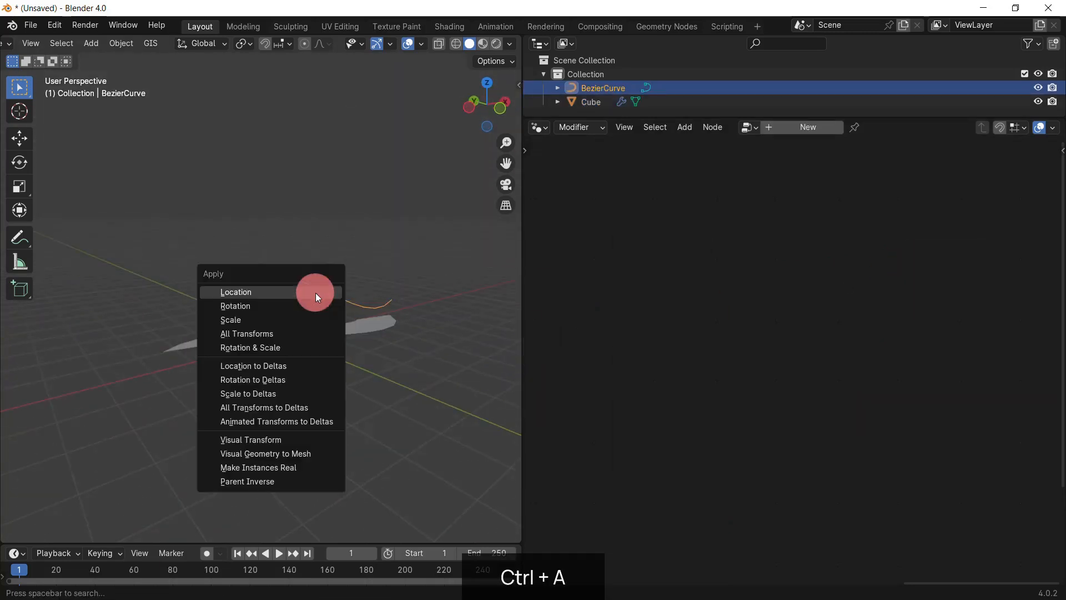
left_click(294, 333)
middle_click_drag(299, 333, 333, 271)
left_click(589, 100)
scroll(772, 363, "down", 2)
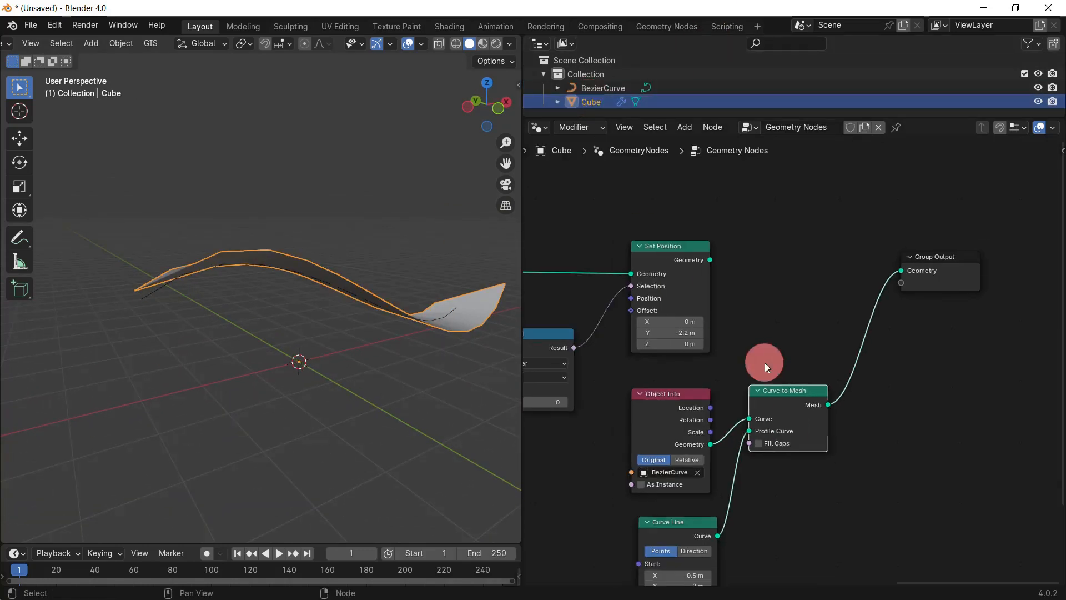
- Set the Curve Line's End Z to 0 m so the surface profile is flat
middle_click_drag(828, 465, 815, 391)
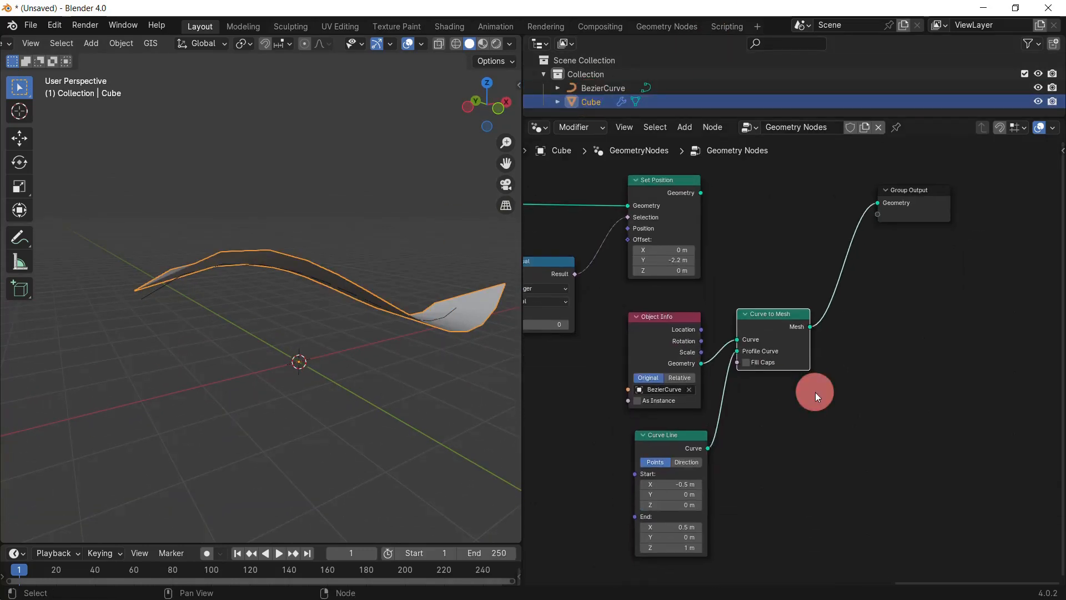
middle_click_drag(440, 368, 399, 458)
key("KP_7")
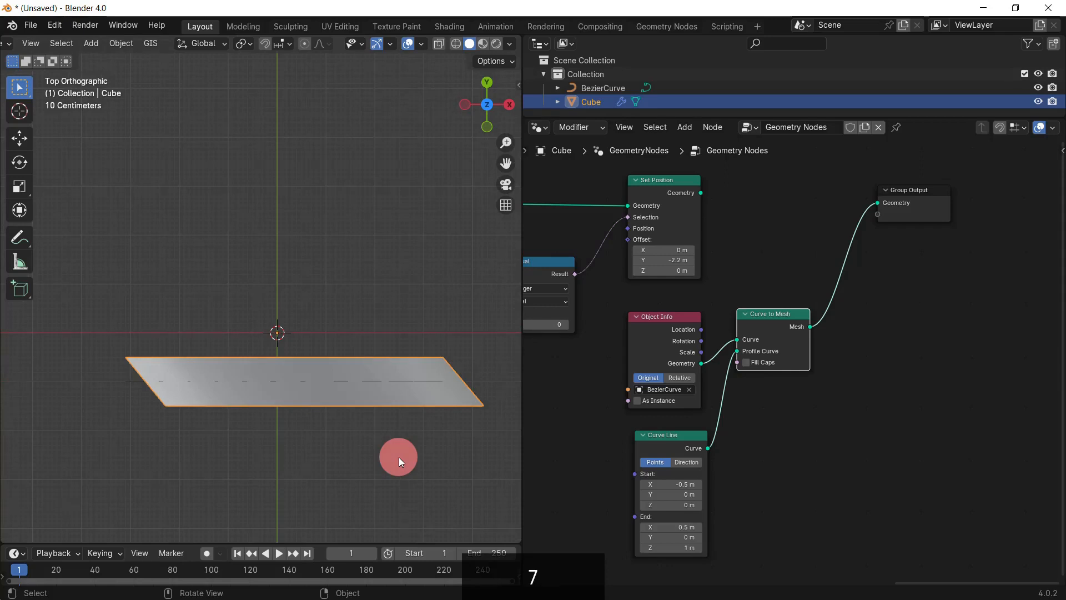
type("0")
key("Return")
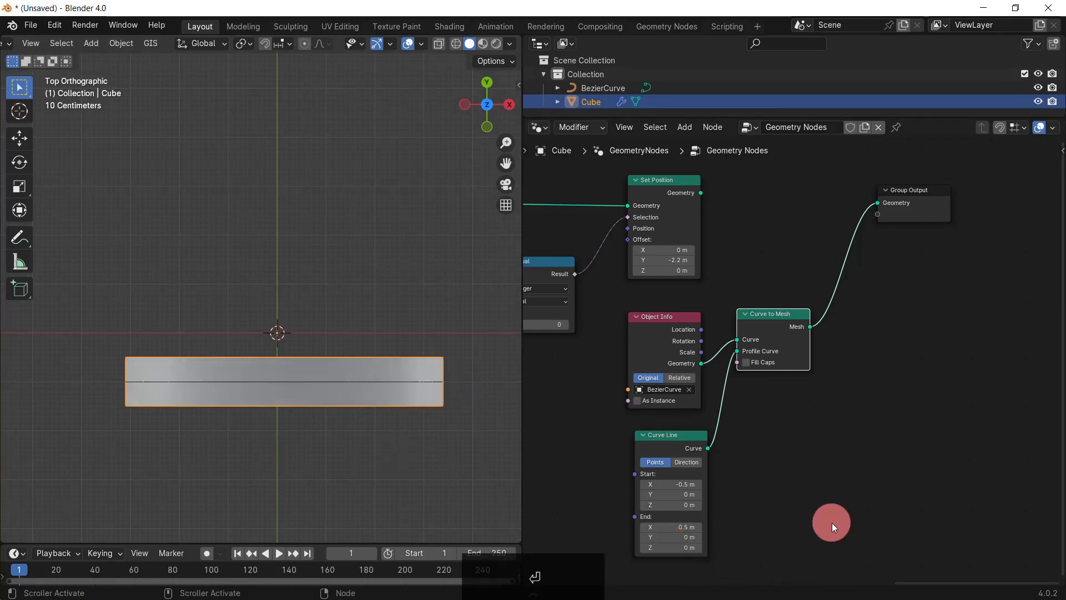
- Try a wider surface by varying the Curve Line's Start X, and restore the value to -0.5 m
middle_click_drag(290, 448, 633, 464)
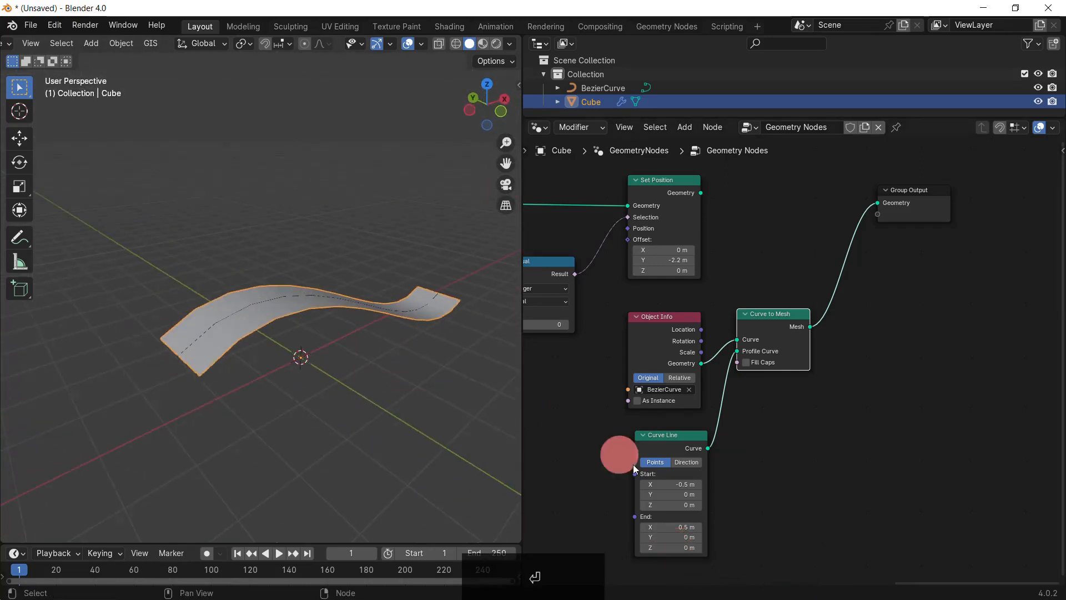
left_click_drag(675, 482, 624, 483)
left_click(676, 483)
type("-")
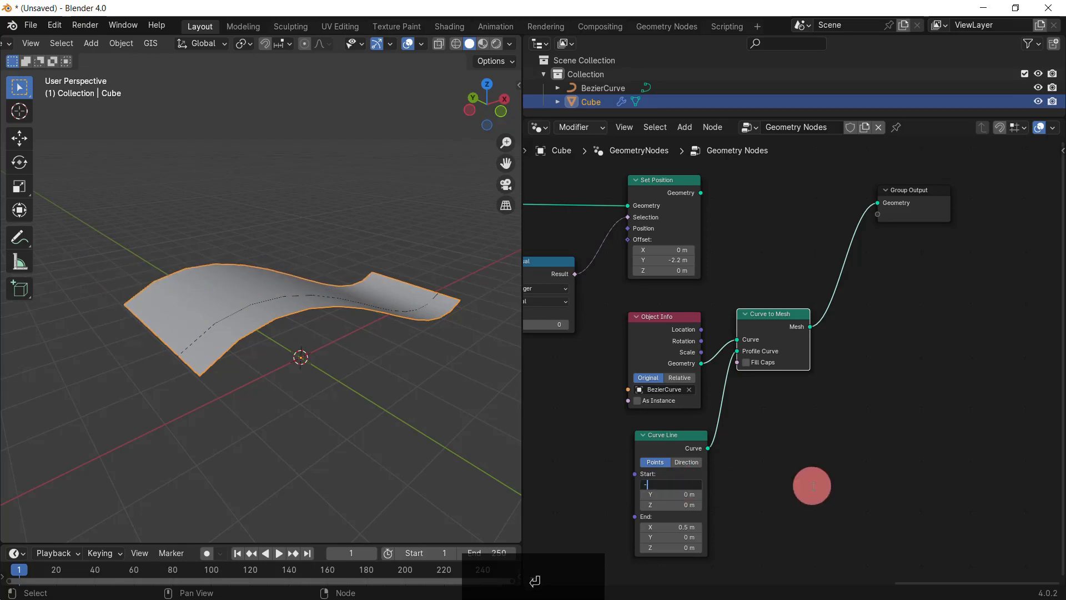
type("0.5")
key("Return")
middle_click_drag(500, 317, 365, 429)
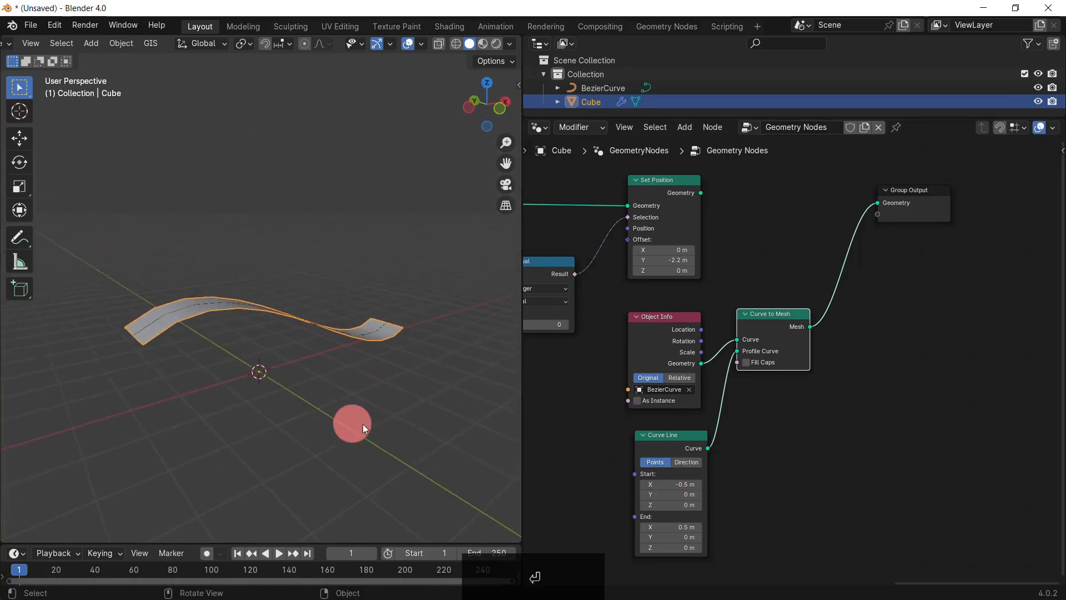
- Insert a Join Geometry node before Group Output and connect the Set Position geometry to it alongside the Curve to Mesh output
middle_click_drag(890, 329, 785, 423)
left_click_drag(831, 296, 935, 289)
left_click(778, 298)
key("shift+a")
type("joi")
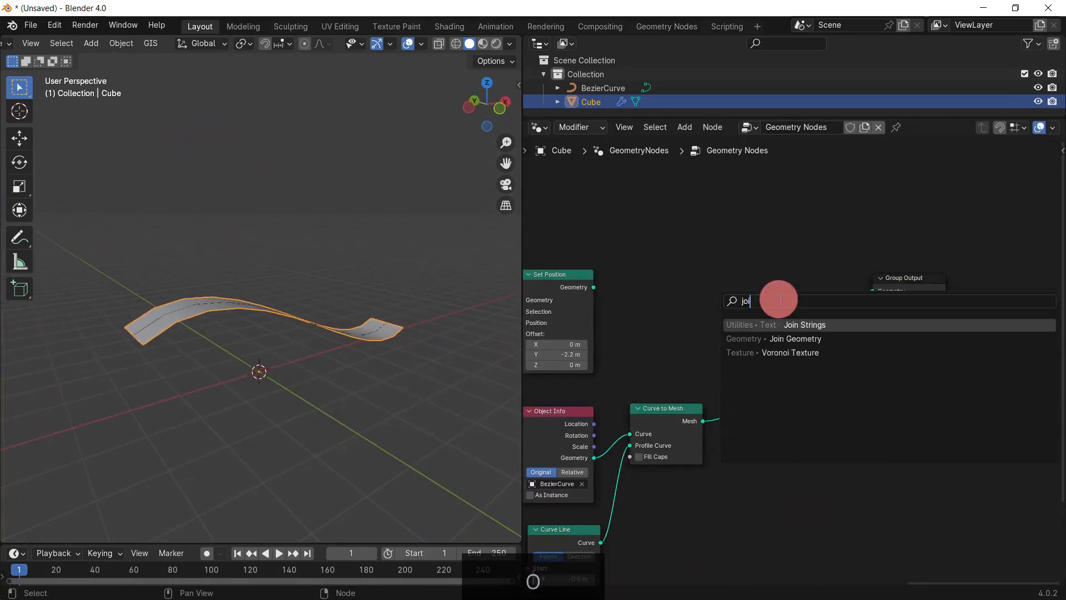
type("n")
key("Return")
key("Escape")
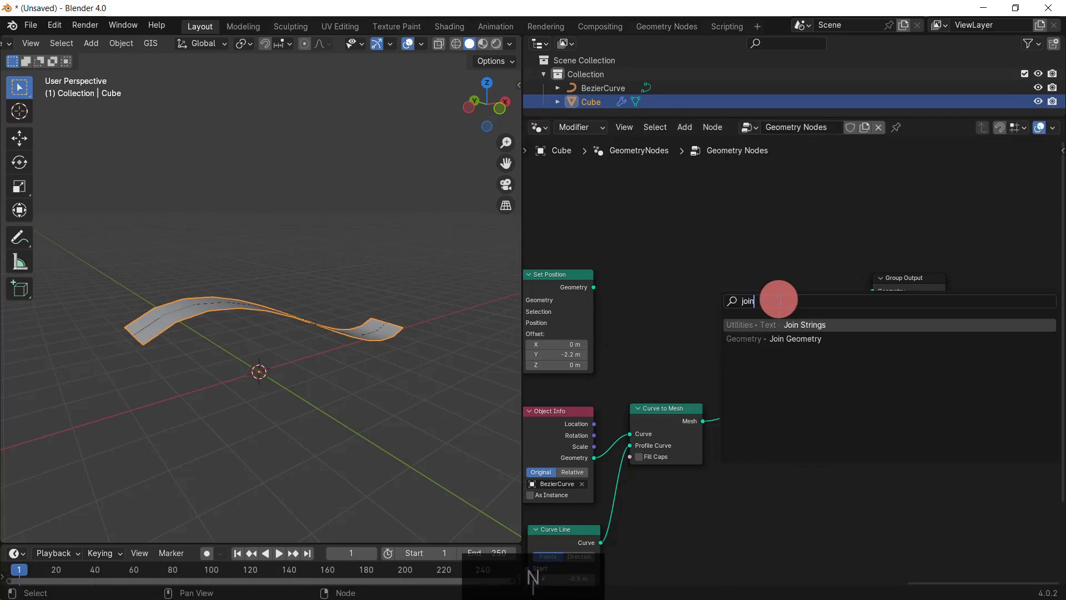
type("ge")
key("Return")
left_click(753, 284)
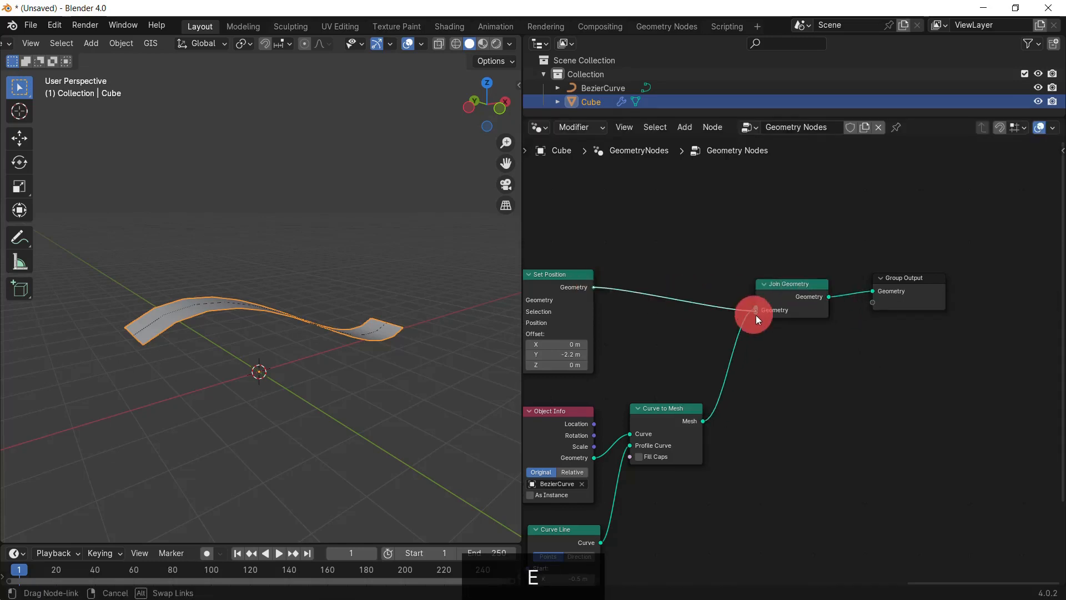
left_click_drag(755, 315, 755, 312)
middle_click_drag(204, 300, 166, 295)
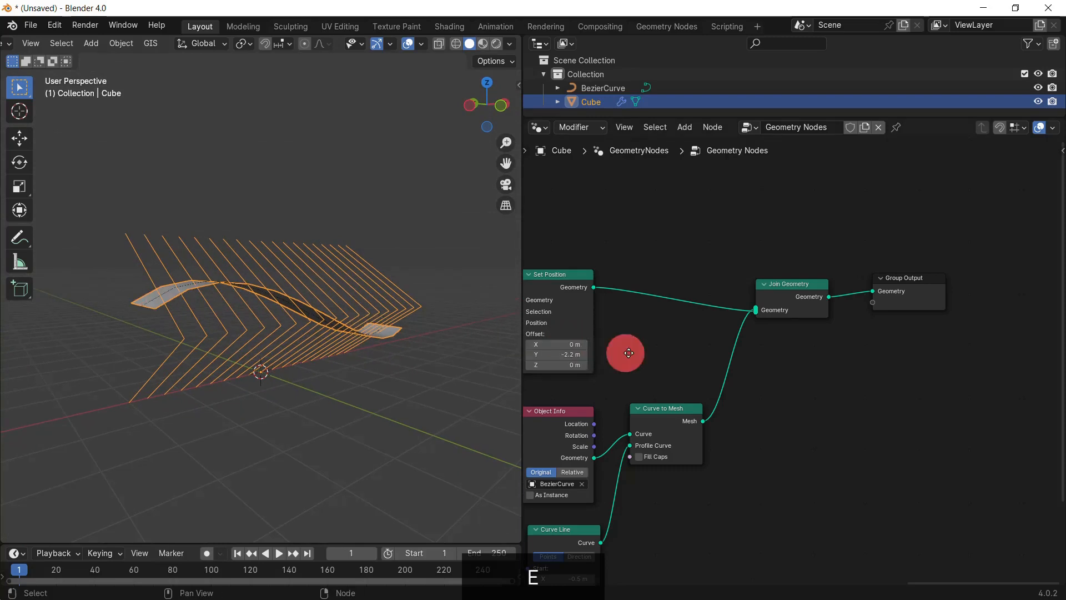
- Set the Set Position node's Y offset to -1 m and check the line alignment with the surface from above
middle_click_drag(628, 353, 891, 336)
middle_click_drag(602, 483, 569, 516)
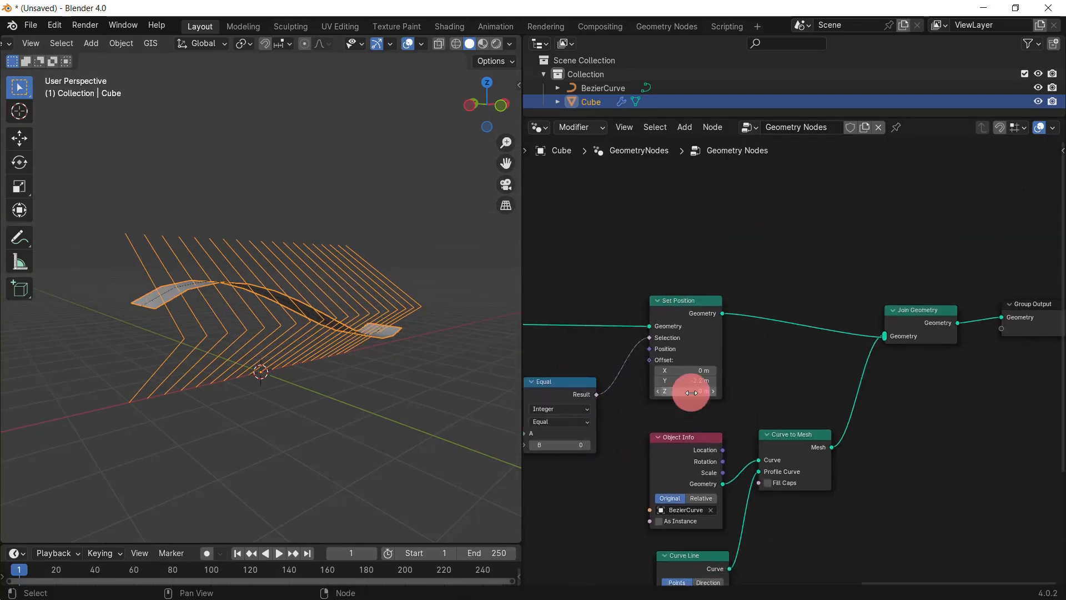
scroll(691, 392, "up", 2)
left_click_drag(666, 385, 669, 384)
type("-1")
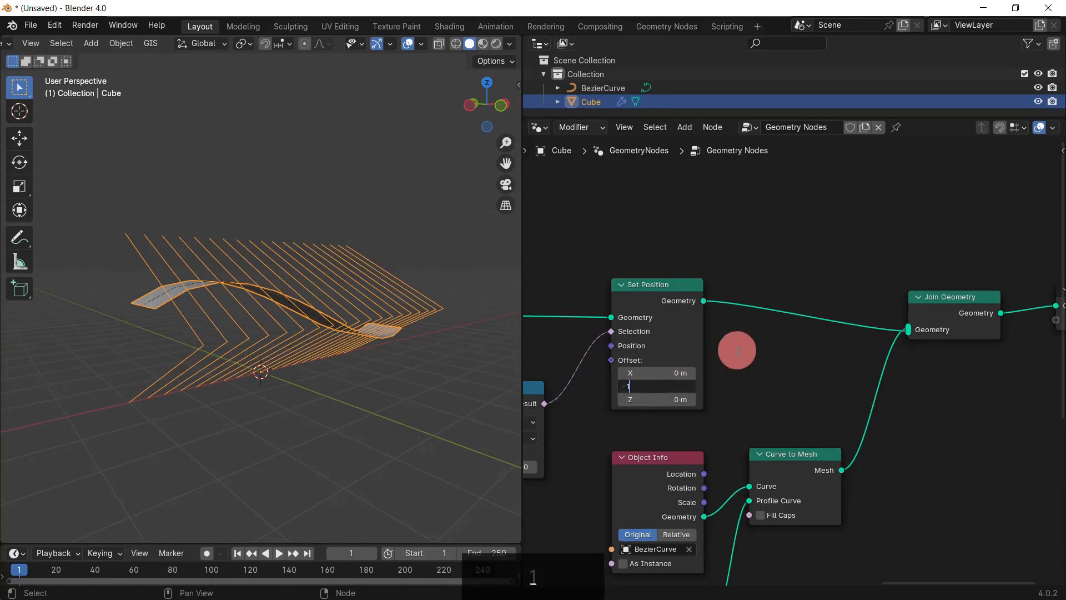
key("Return")
middle_click_drag(355, 338, 324, 431)
key("7")
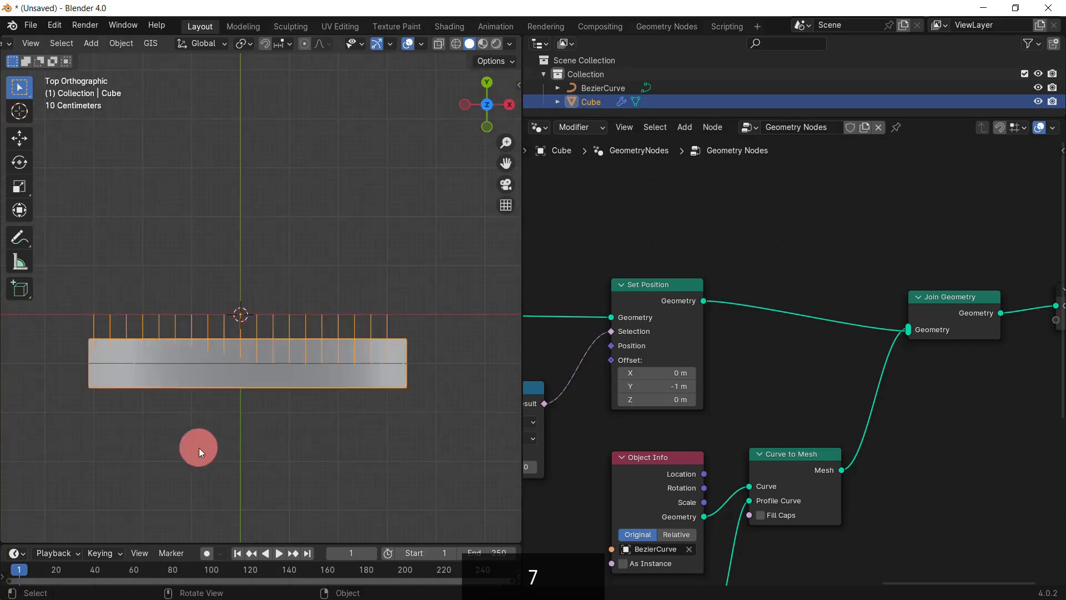
scroll(266, 472, "up", 1)
middle_click_drag(331, 495, 444, 366)
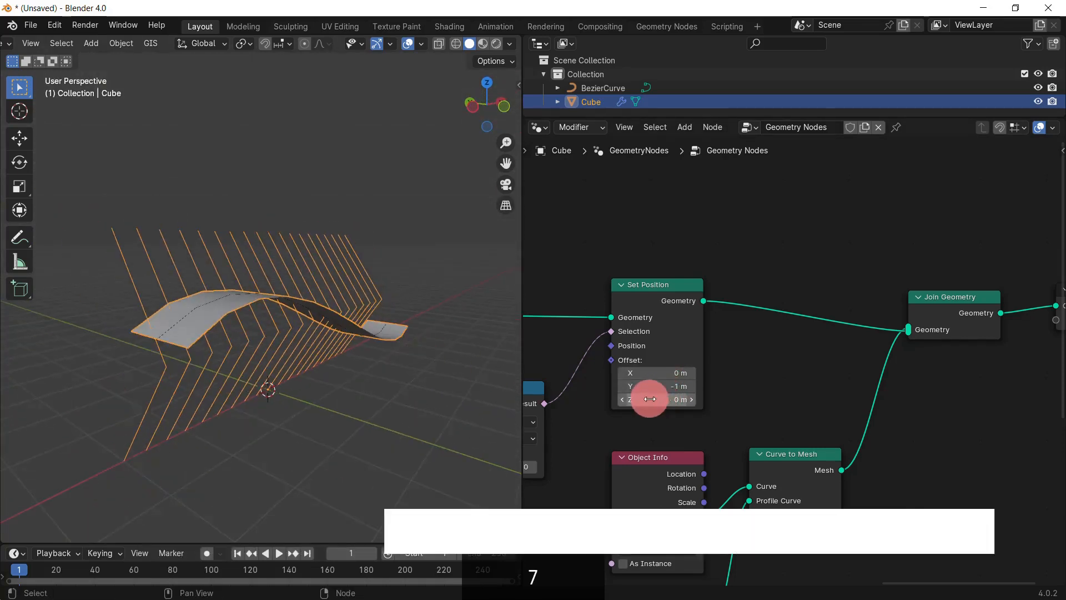
- Set the Set Position node's Z offset to -1.5 m to drop the middle vertices below the curve surface
mouse_move(649, 399)
left_mouse_down()
mouse_move(624, 399)
mouse_move(674, 399)
mouse_move(655, 399)
left_mouse_up()
left_click(655, 400)
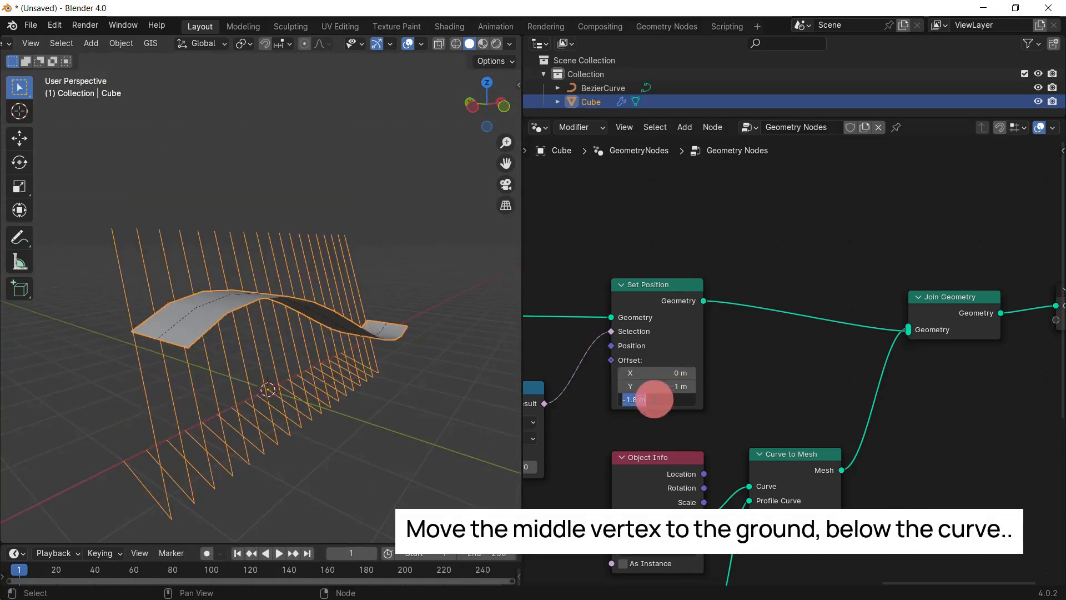
type("-1.5")
key("Return")
middle_click_drag(339, 339, 313, 382)
- Move the Join Geometry and Group Output nodes farther from Set Position to make room for more nodes
middle_click_drag(816, 424, 722, 398)
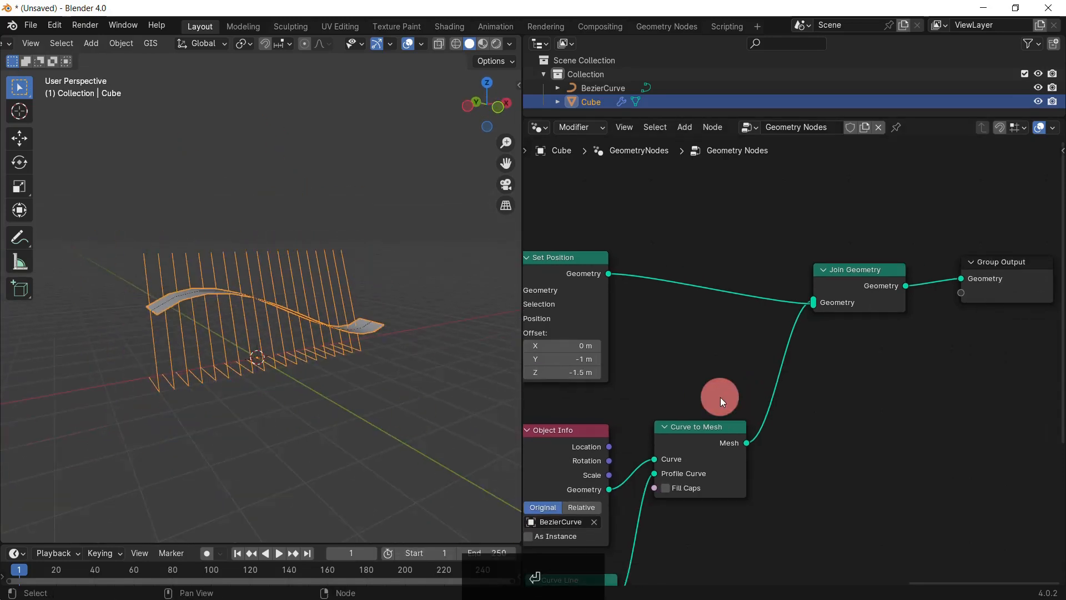
middle_click_drag(869, 394, 770, 430)
scroll(744, 286, "down", 3)
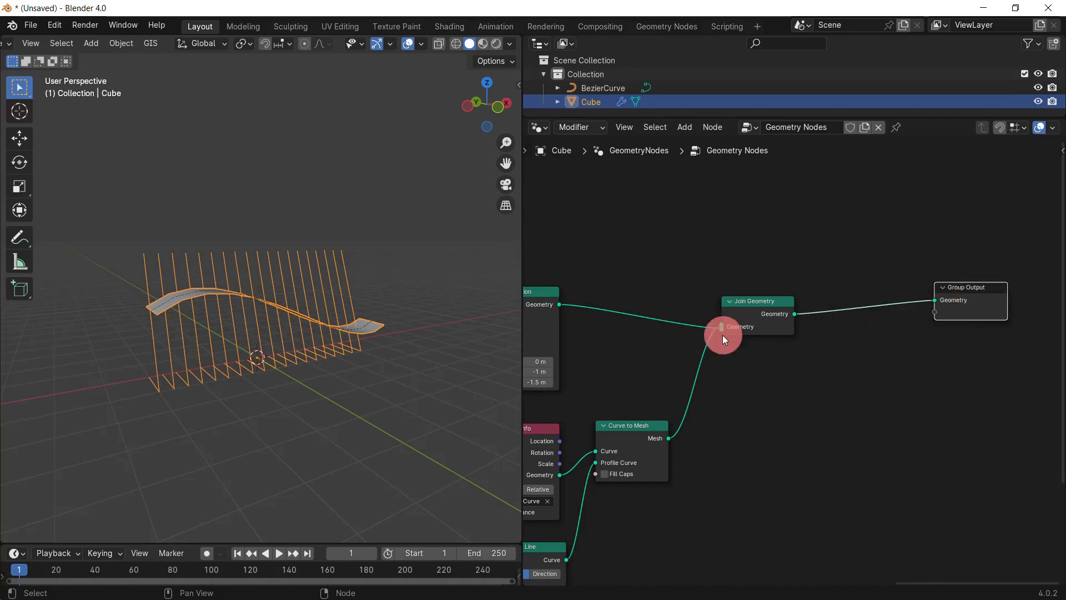
left_click_drag(764, 308, 856, 298)
middle_click_drag(744, 407, 764, 410)
key("ctrl+z")
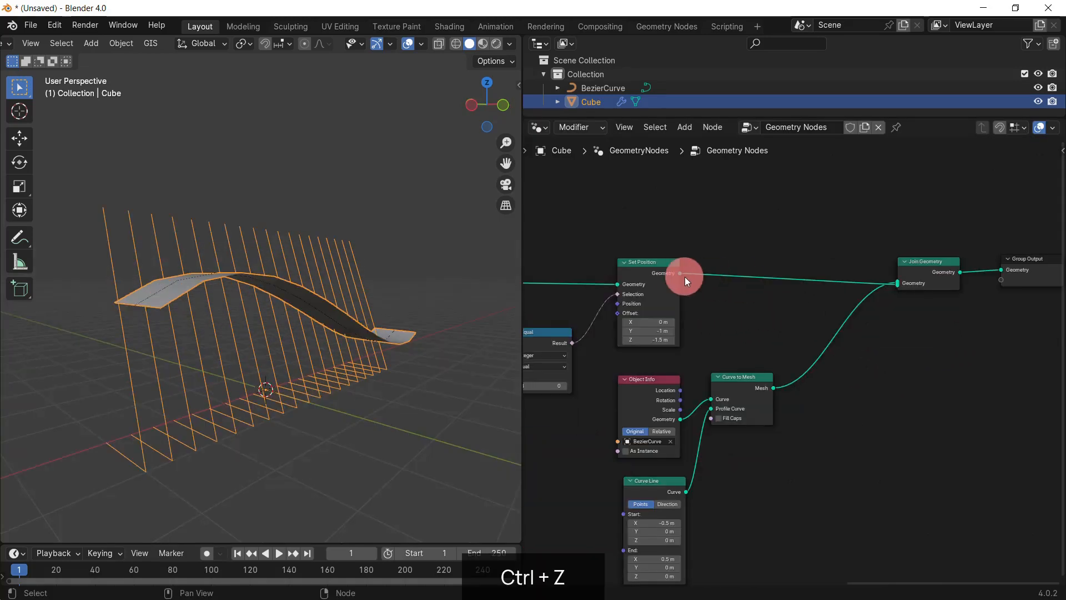
scroll(679, 415, "up", 1)
scroll(678, 415, "down", 1)
middle_click_drag(678, 415, 630, 430)
left_click_drag(994, 373, 888, 280)
left_click_drag(898, 279, 997, 279)
middle_click_drag(822, 433, 830, 379)
- Add a Raycast node beside Curve to Mesh and connect the Mesh output to its Target Geometry input
key("shift+a")
type("ra")
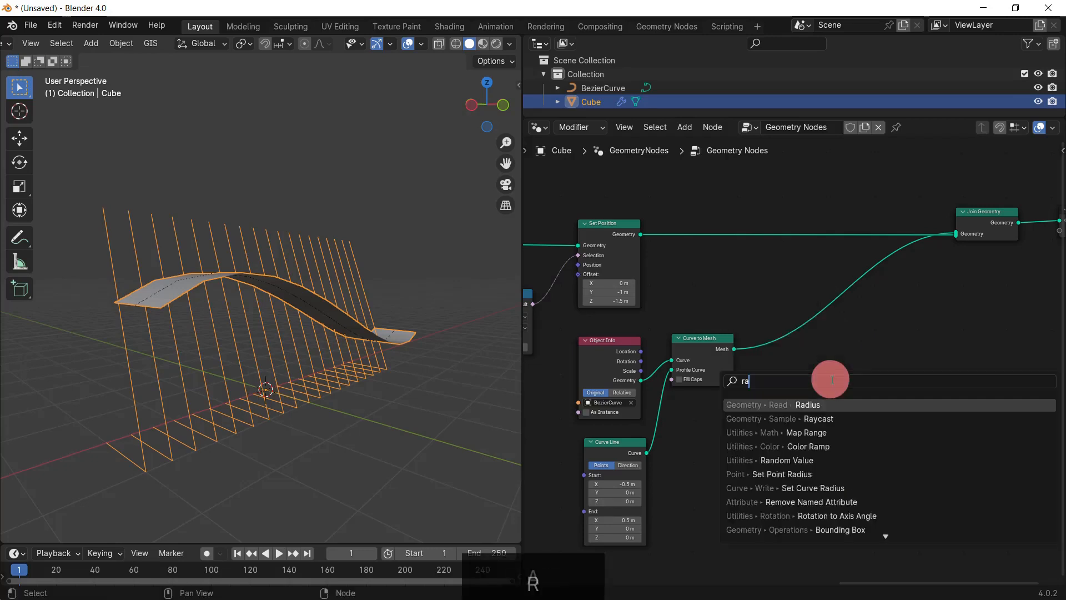
type("y")
key("Return")
scroll(753, 327, "up", 2)
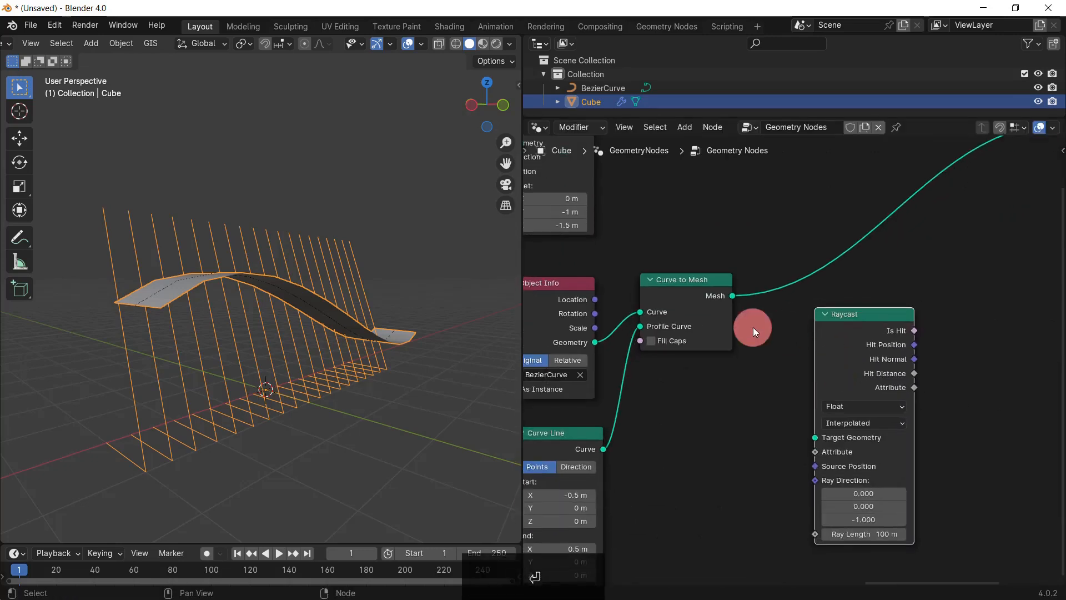
left_click_drag(732, 297, 812, 437)
scroll(811, 438, "down", 2)
middle_click_drag(812, 380, 807, 540)
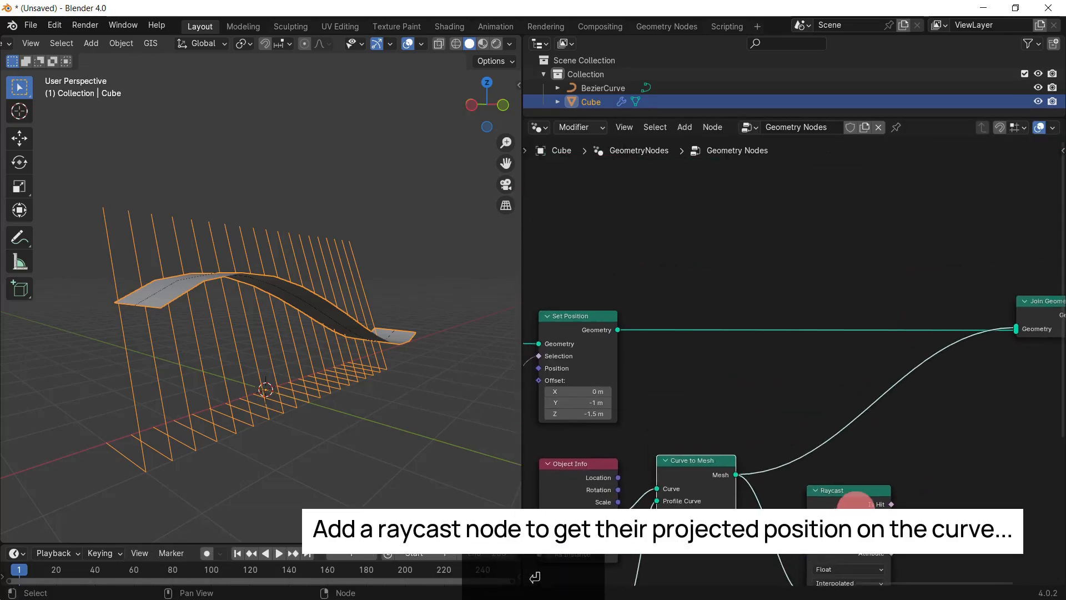
left_click_drag(855, 505, 807, 374)
left_click(804, 400)
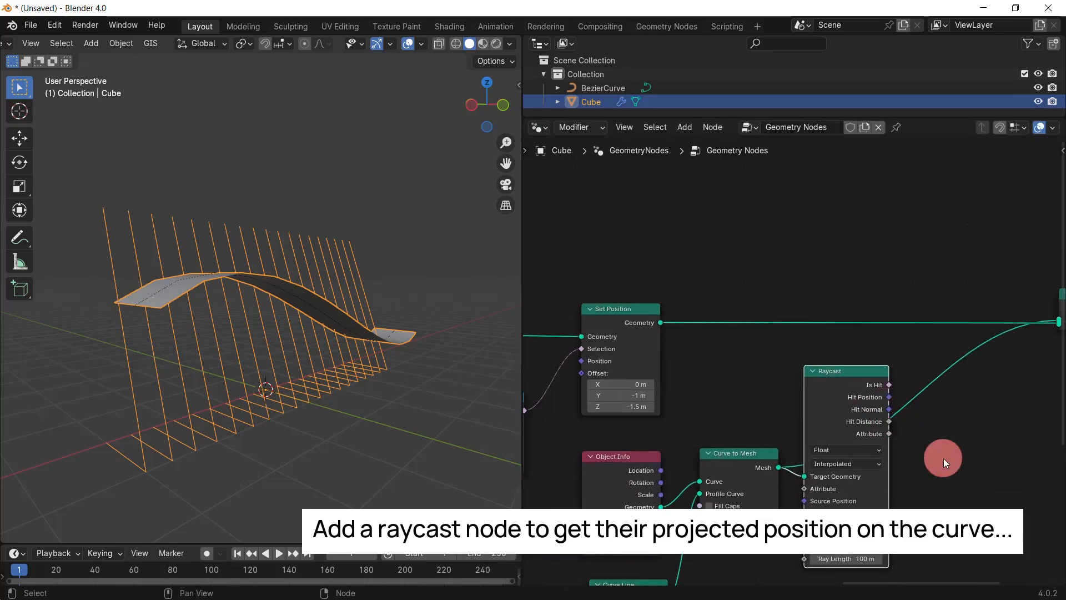
- Insert a second Set Position node on the link between the first Set Position and Join Geometry
key("shift+a")
mouse_move(944, 463)
type("set pos")
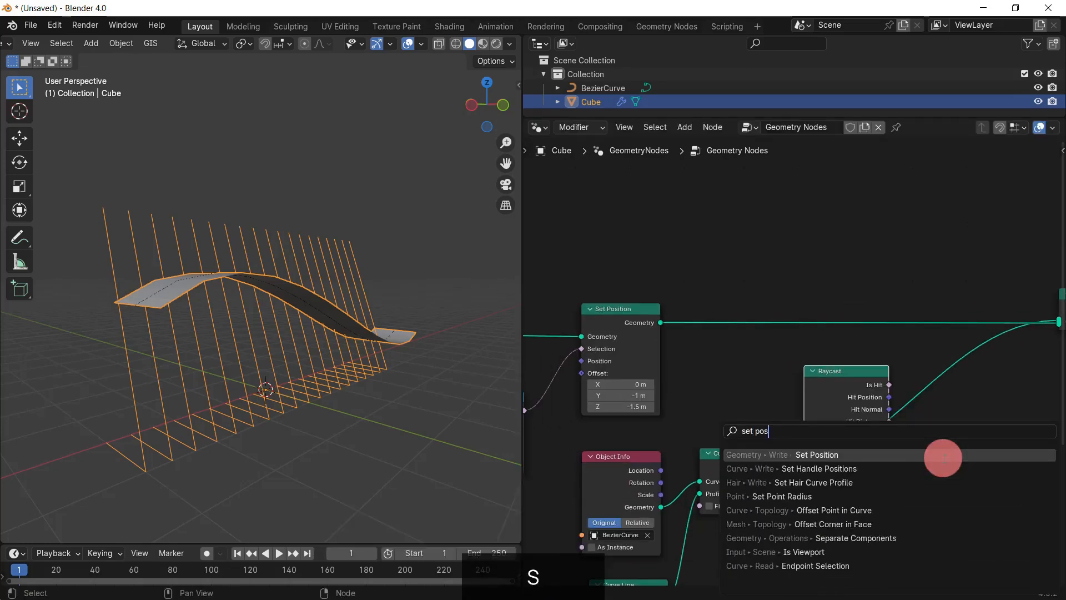
key("Return")
left_click(899, 257)
- Connect Raycast's Is Hit output to the second Set Position's Selection and Hit Position to its Position input
middle_click_drag(907, 387, 822, 341)
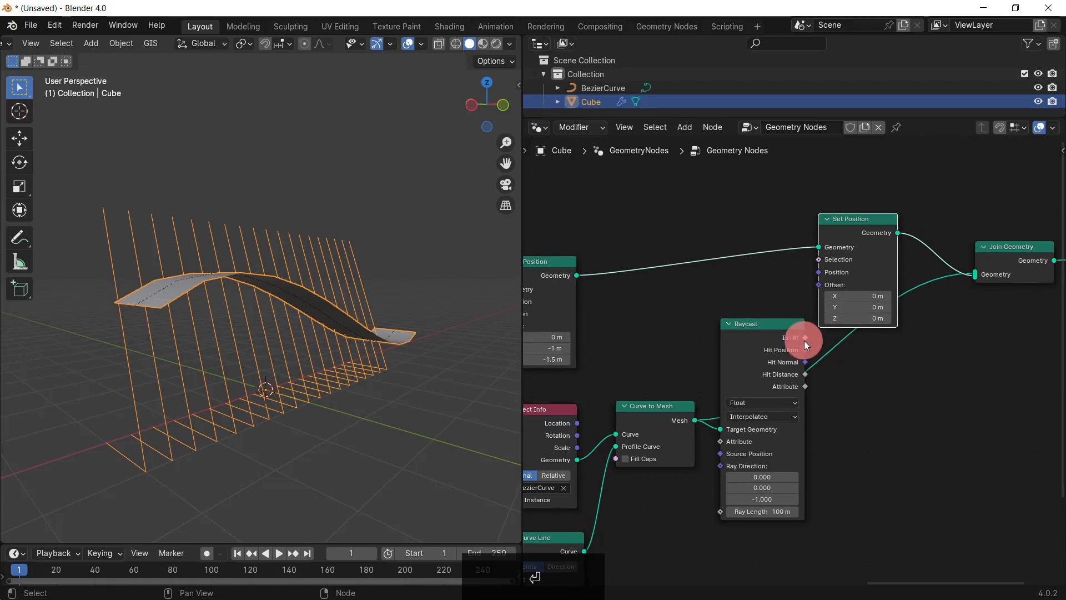
middle_click_drag(908, 288, 880, 290)
left_click_drag(826, 221, 850, 238)
left_click_drag(780, 342, 817, 278)
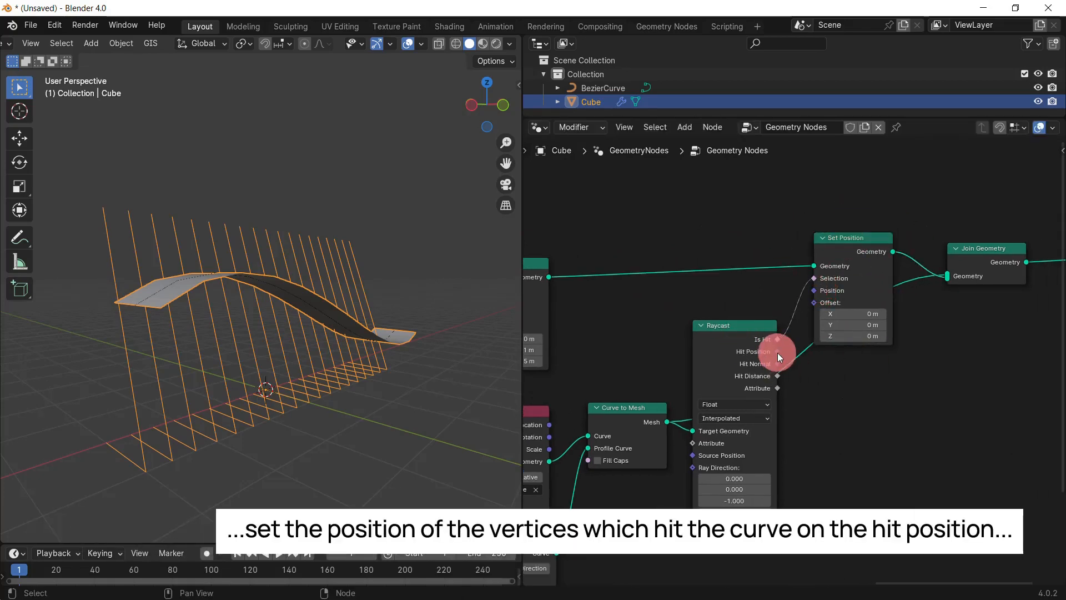
left_click_drag(778, 352, 820, 291)
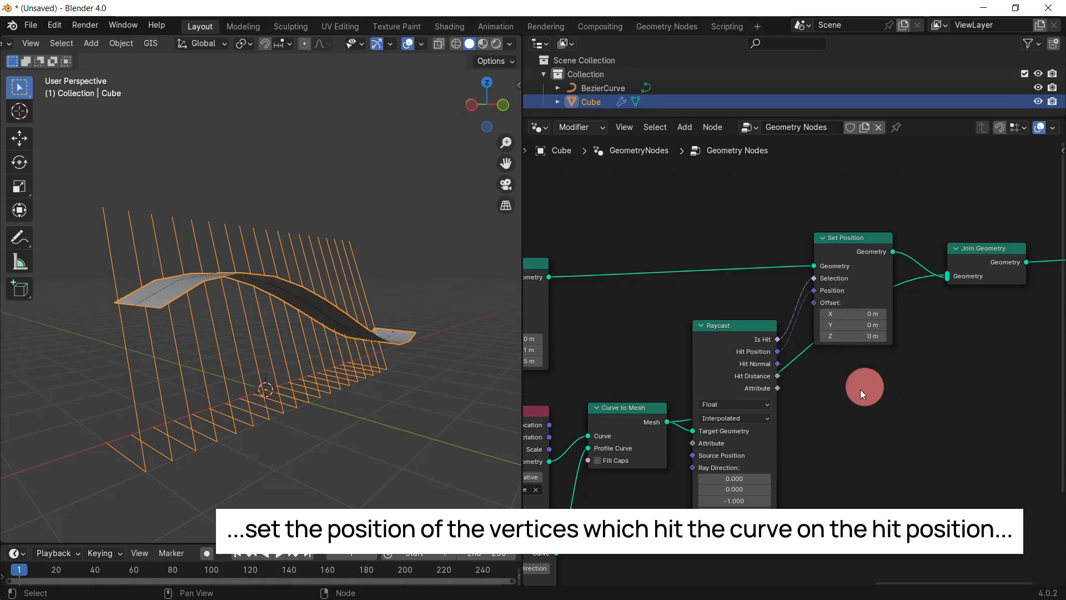
- Set the Raycast node's Ray Direction Z to 1 and inspect the projected lines on the surface
left_click(736, 500)
type("1")
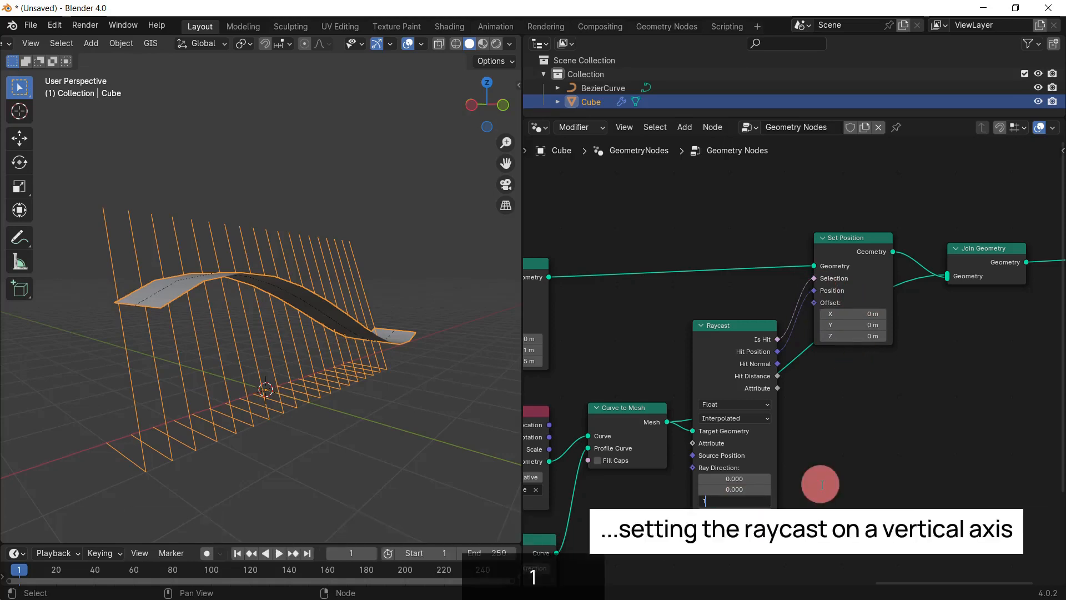
key("Return")
middle_click_drag(336, 349, 309, 357)
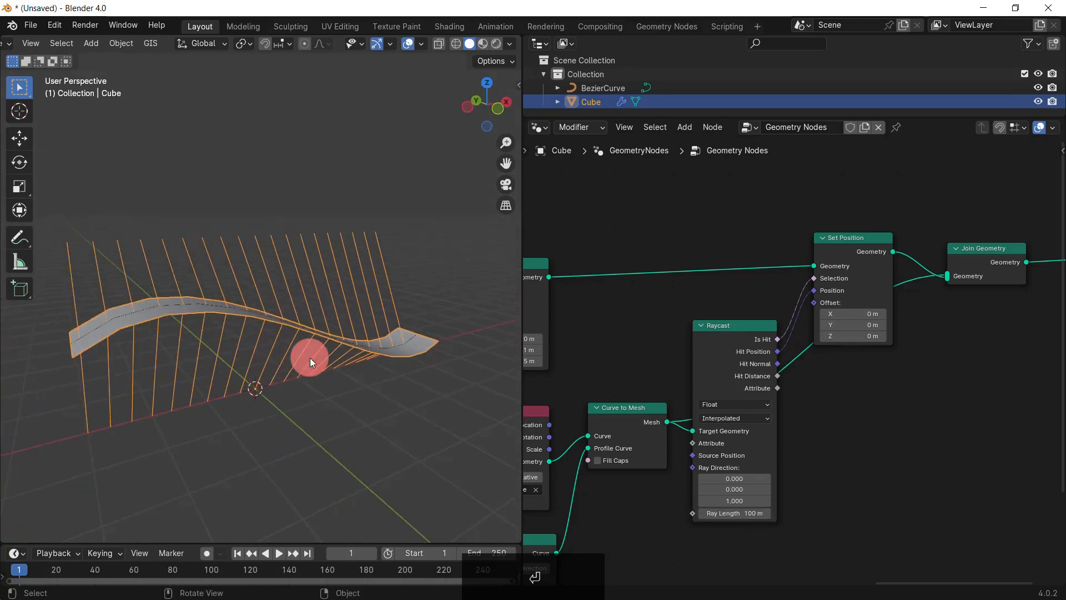
- Try reshaping the BezierCurve in Edit Mode by moving an end point's handle with the Y axis locked
left_click(611, 88)
middle_click_drag(434, 330, 389, 398)
key("KP_5")
key("Tab")
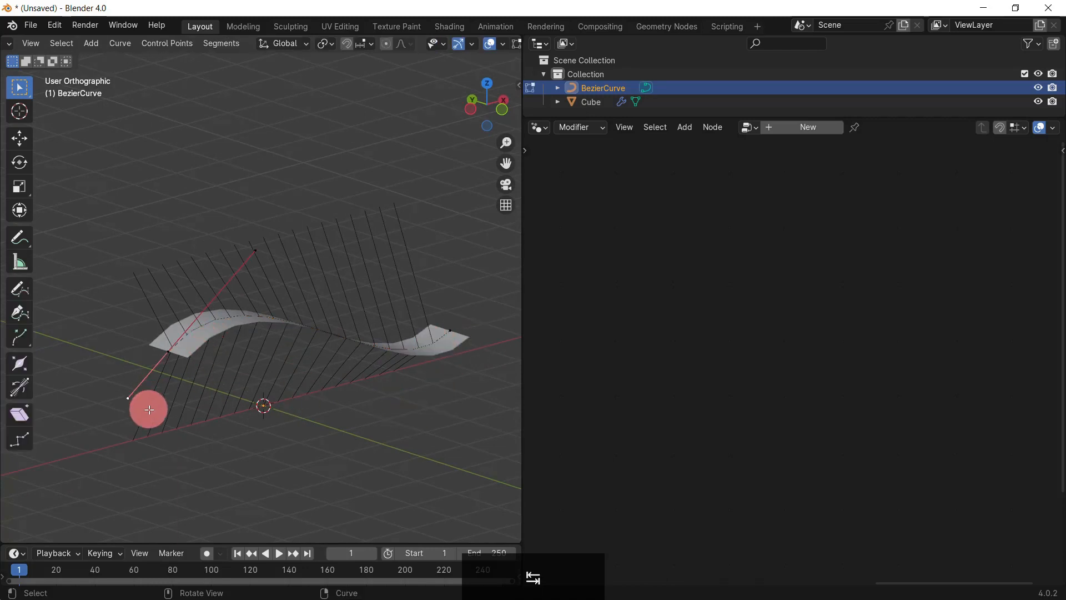
key("g")
key("shift+y")
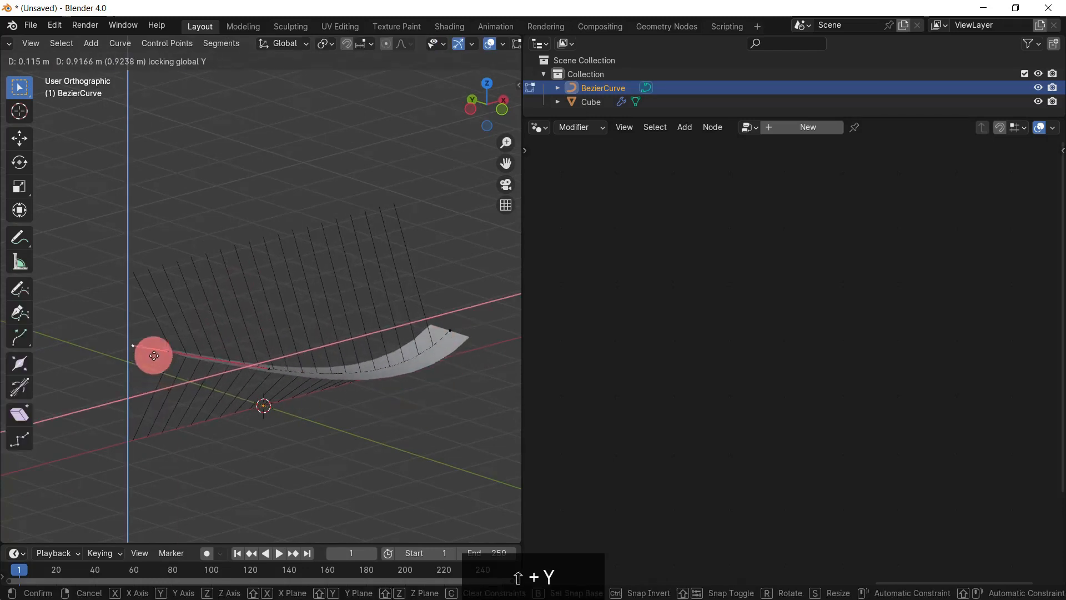
key("Escape")
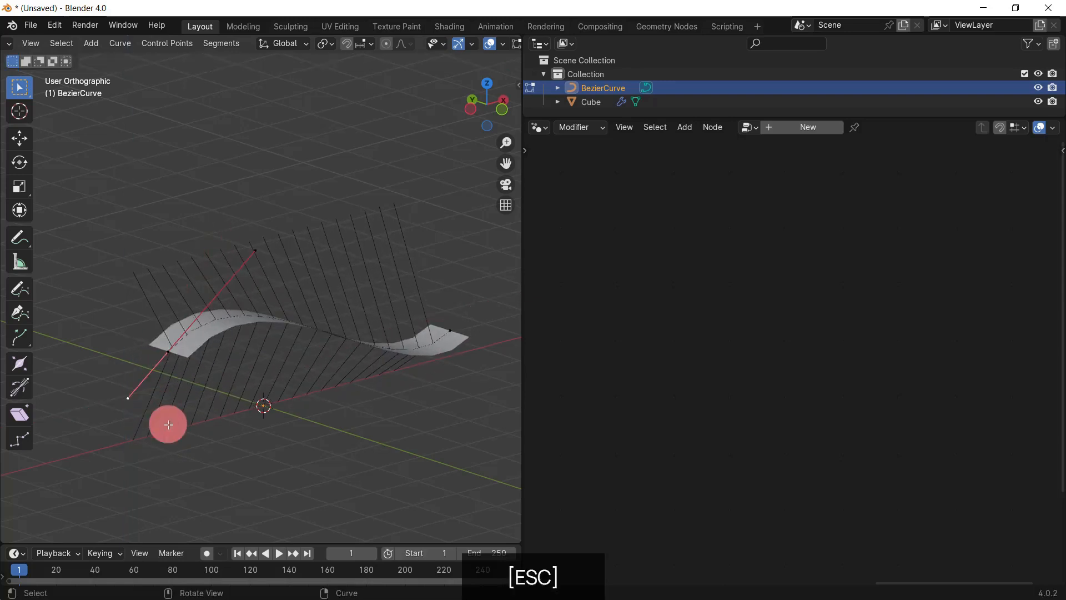
key("Tab")
- Reselect the Cube and connect the second Set Position's Geometry output directly to Group Output, bypassing Join Geometry
left_click(415, 262)
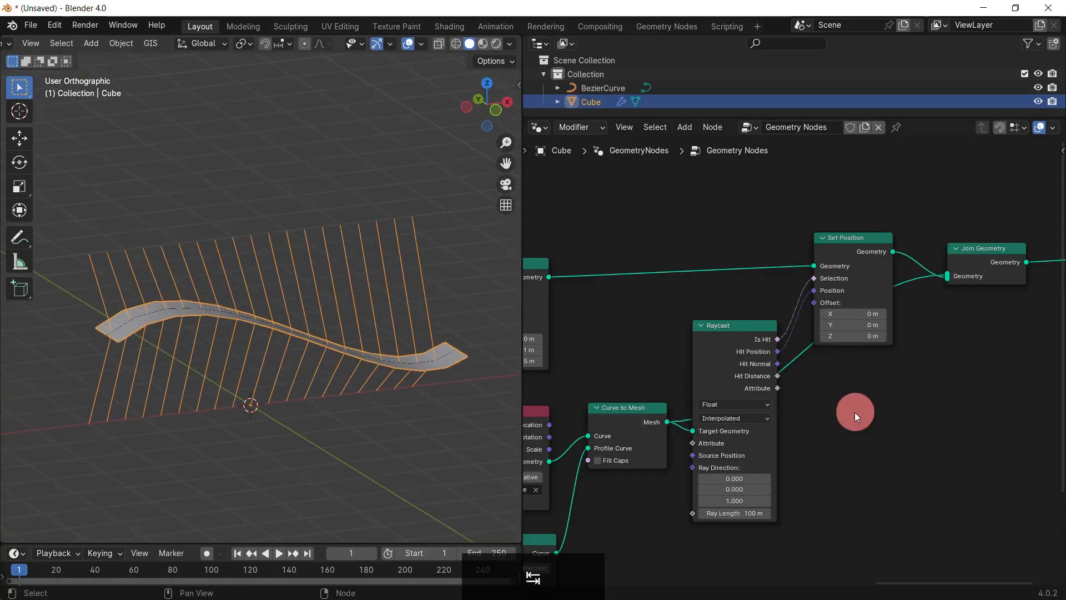
middle_click_drag(851, 414, 740, 425)
left_click_drag(877, 295, 883, 298)
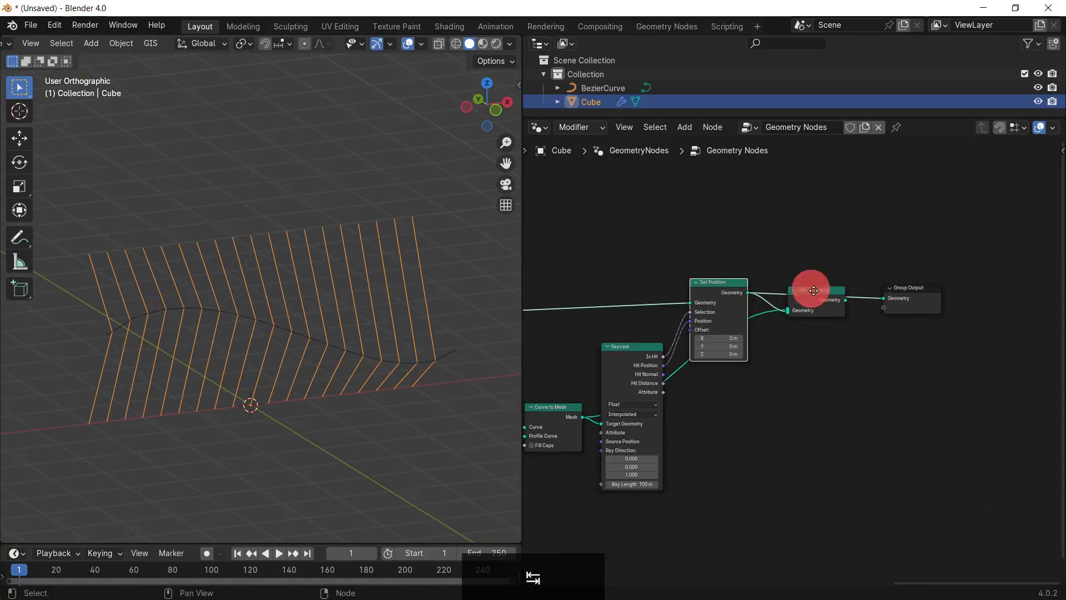
- Detach and delete the unused Join Geometry node and reposition Group Output
left_click_drag(811, 289, 845, 398)
key("Delete")
middle_click_drag(827, 387, 975, 378)
left_click_drag(875, 278, 890, 293)
scroll(837, 467, "down", 2)
scroll(838, 467, "down", 2)
middle_click_drag(758, 493, 623, 502)
scroll(788, 378, "up", 2)
scroll(789, 382, "up", 2)
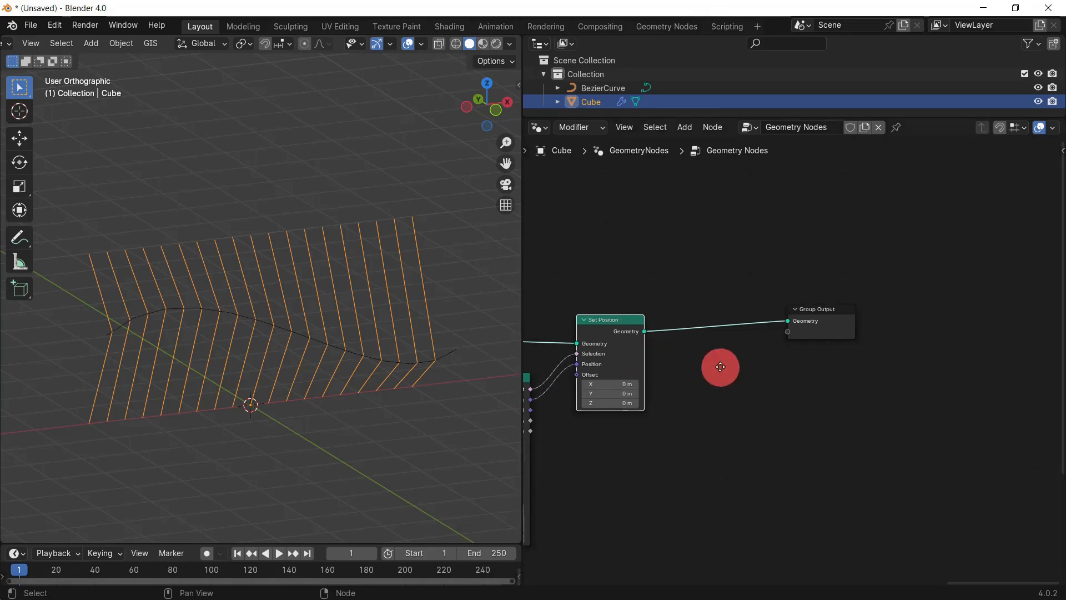
- Make room before Group Output and insert a Mesh to Curve node after the last Set Position
left_click_drag(813, 300, 944, 317)
scroll(793, 362, "up", 1)
key("shift+a")
type("mesh to")
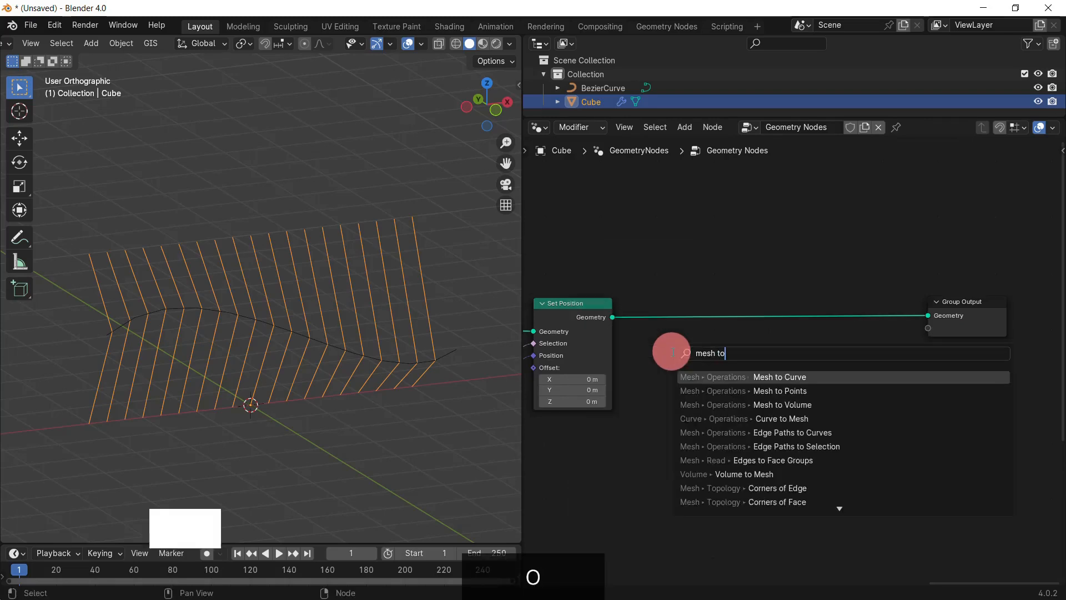
key("Return")
left_click(719, 335)
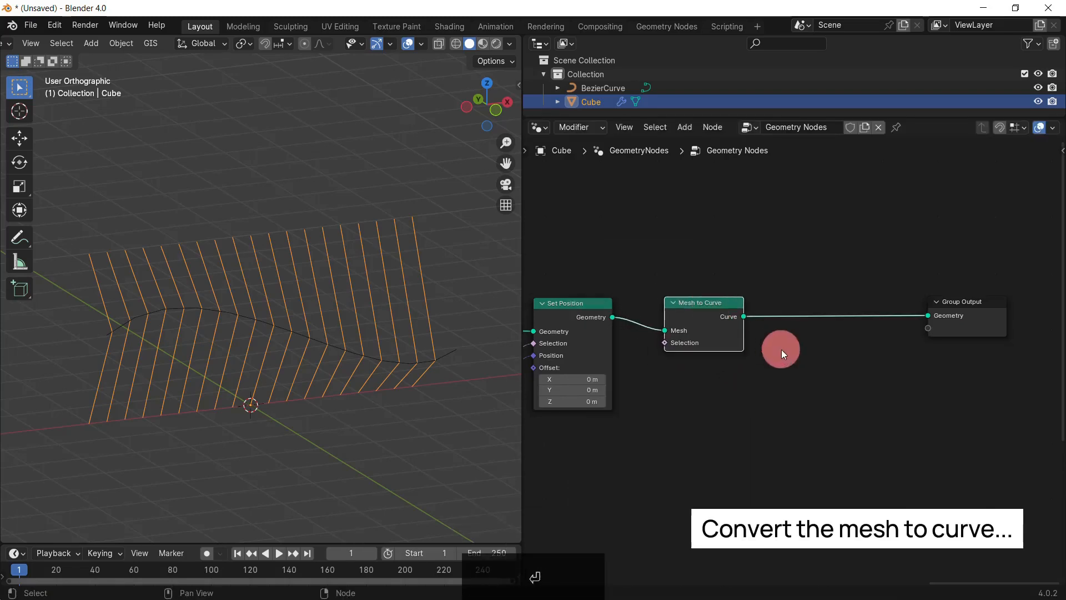
- Insert a Fillet Curve node between Mesh to Curve and Group Output and set its mode to Poly
key("shift+a")
type("fillet curve")
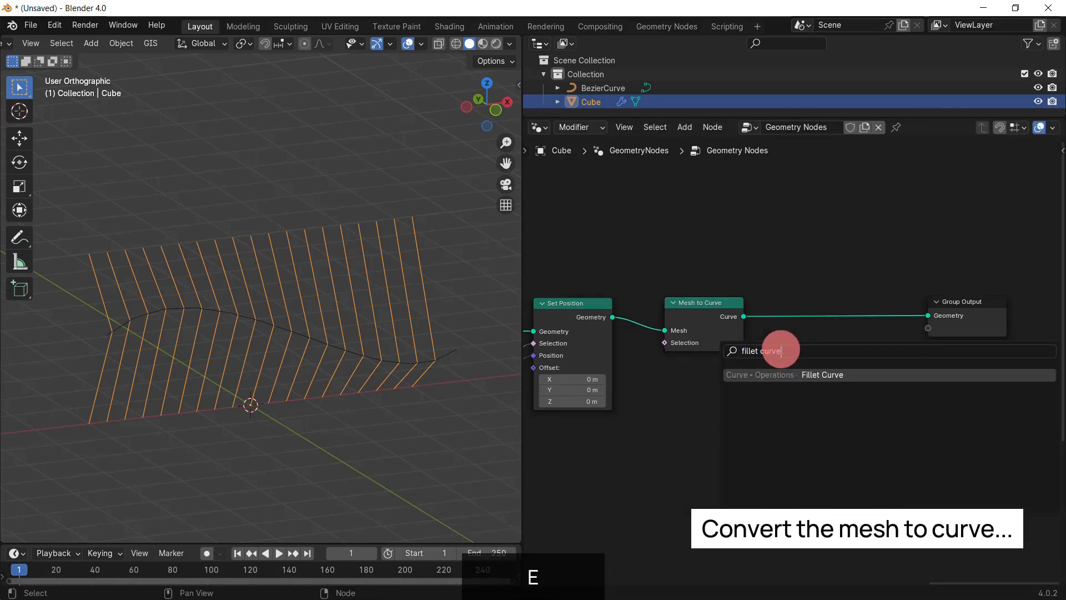
key("Return")
left_click(789, 298)
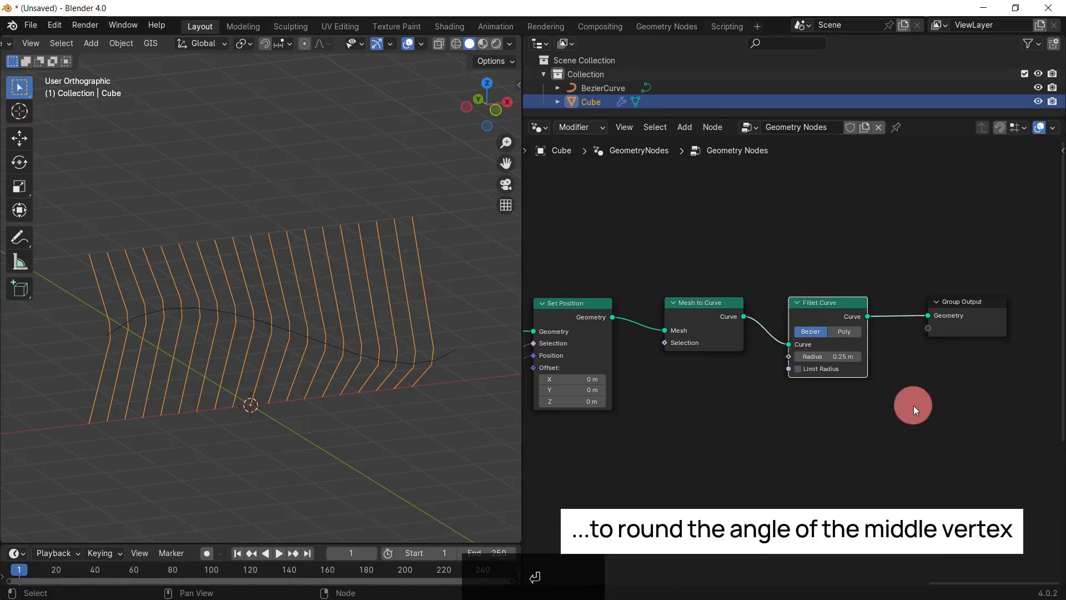
scroll(825, 399, "up", 2)
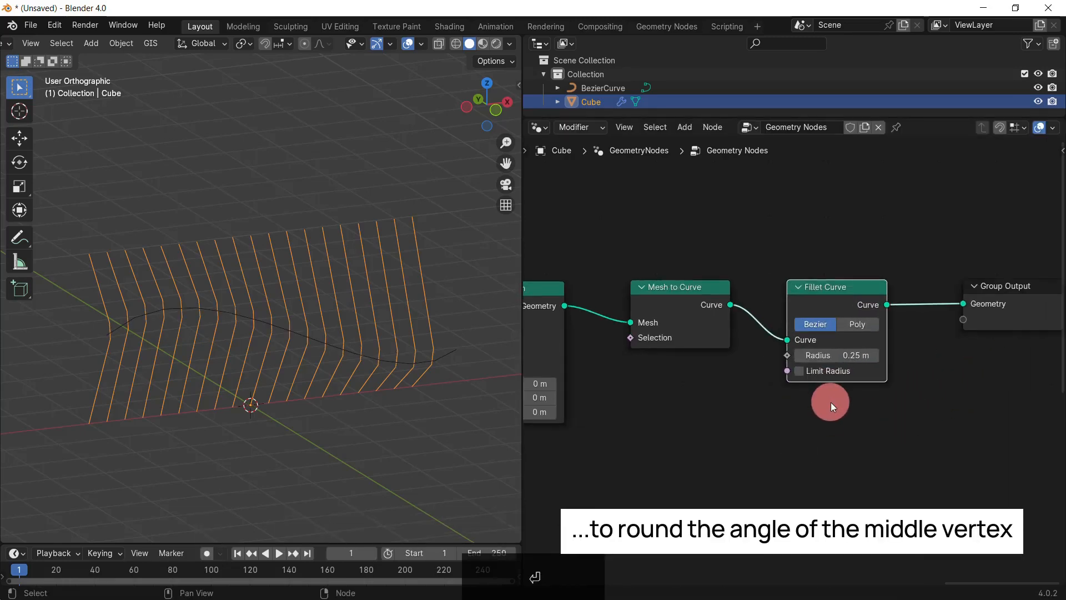
left_click(855, 323)
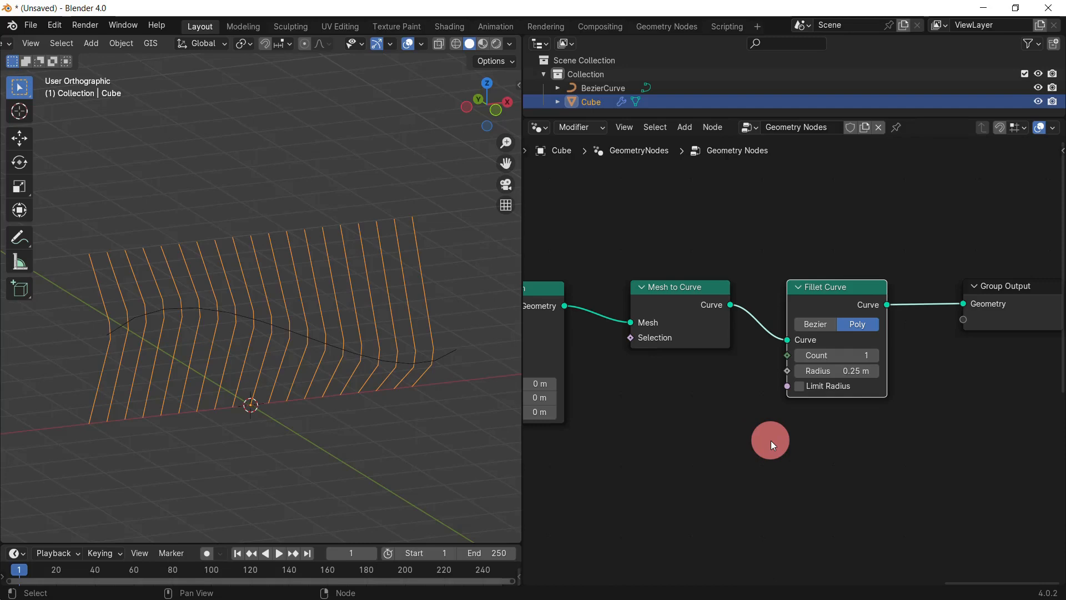
- Set the Fillet Curve's Count to 10 and Radius to 0.2 m
mouse_move(312, 356)
middle_mouse_down()
mouse_move(376, 359)
mouse_move(311, 353)
middle_mouse_up()
scroll(315, 368, "up", 3)
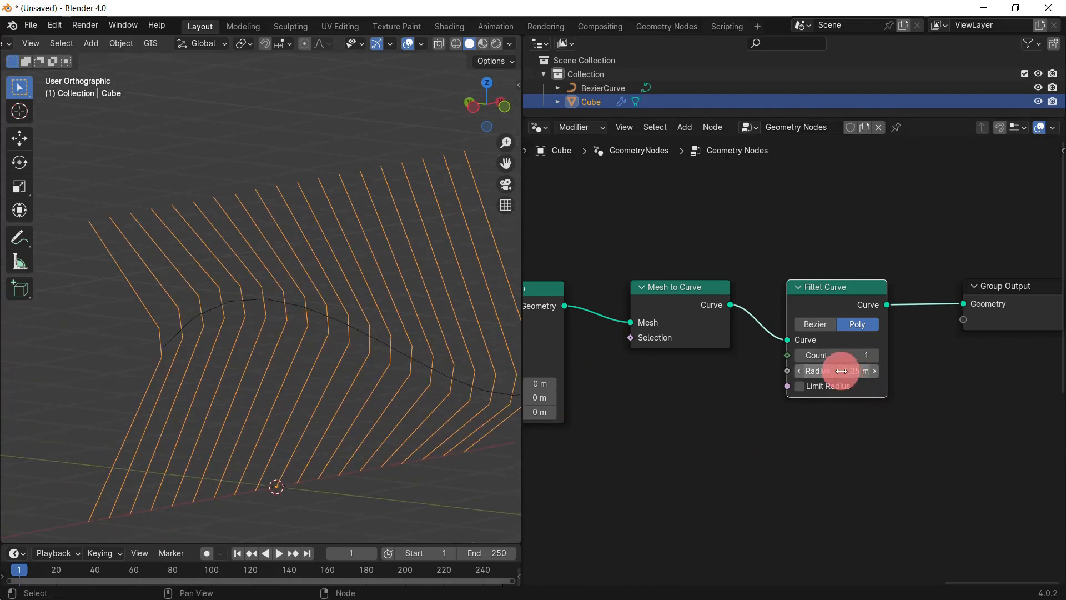
left_click_drag(841, 370, 869, 371)
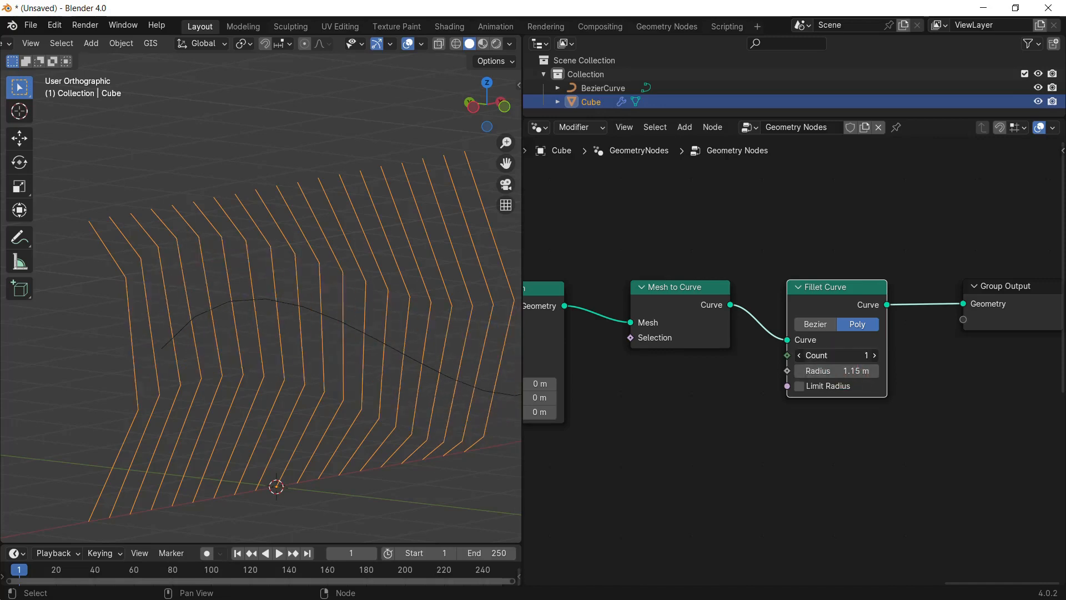
type("10")
key("Return")
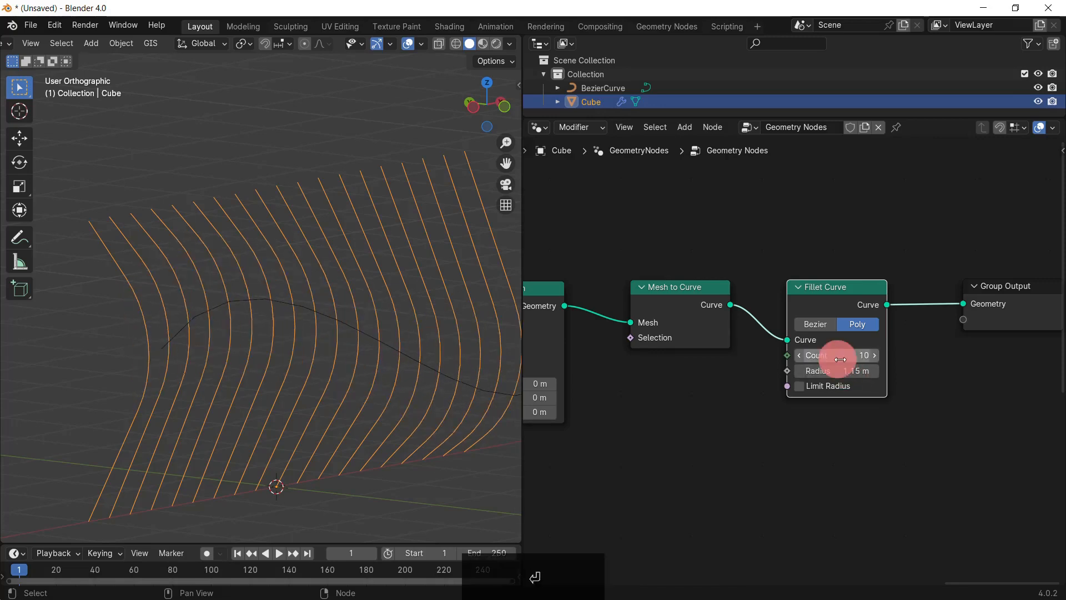
type("0.2")
key("Return")
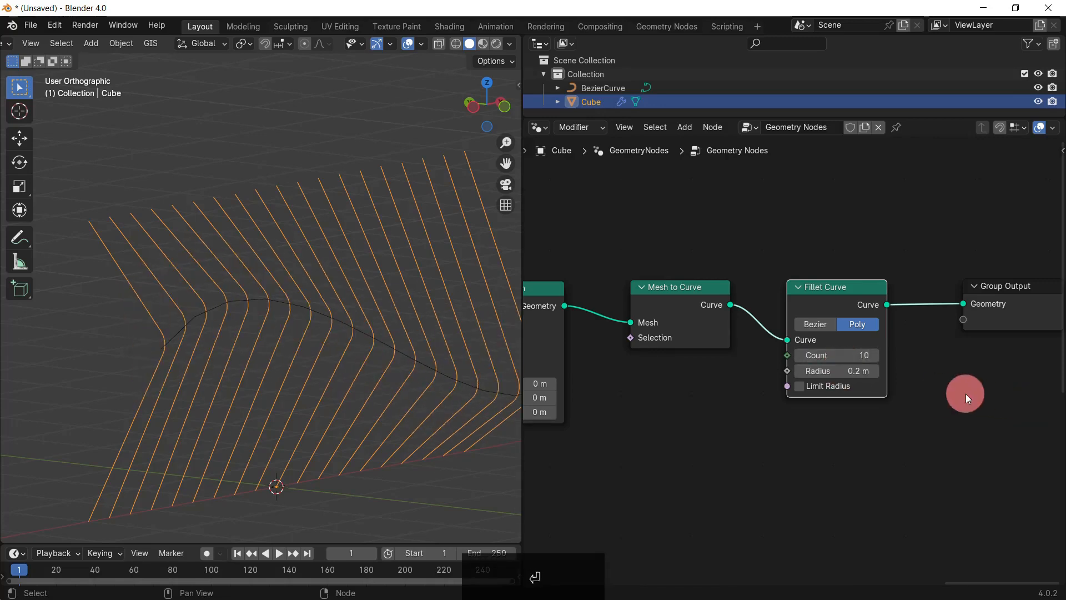
middle_click_drag(311, 289, 300, 311)
- Insert a Set Spline Cyclic node between Fillet Curve and Group Output and enable Cyclic to close the contours
middle_click_drag(899, 467, 633, 483)
left_click_drag(716, 310, 921, 313)
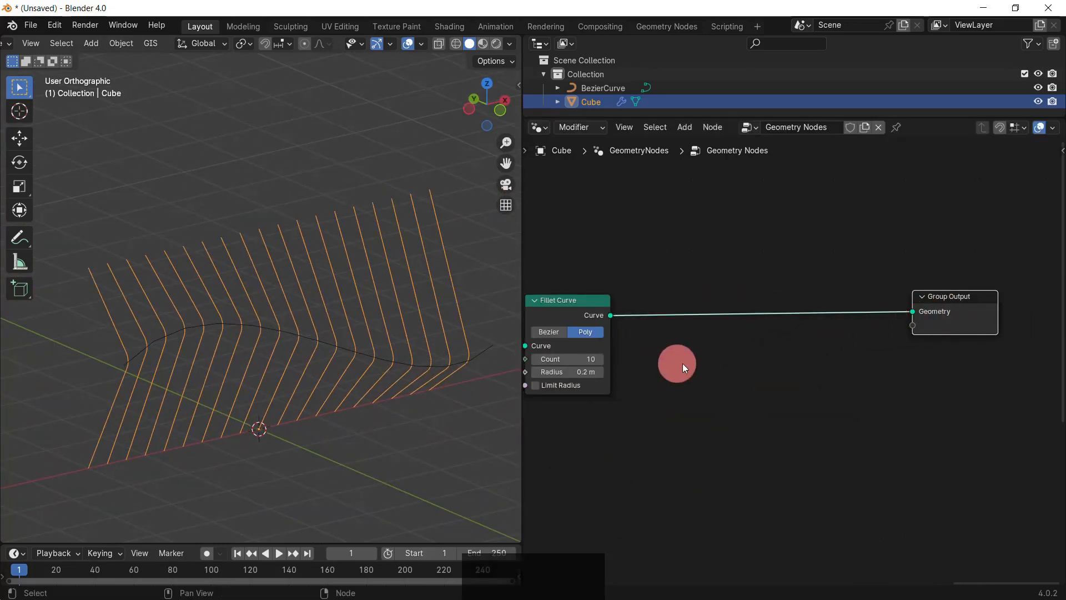
key("shift+a")
type("set spline c")
key("Return")
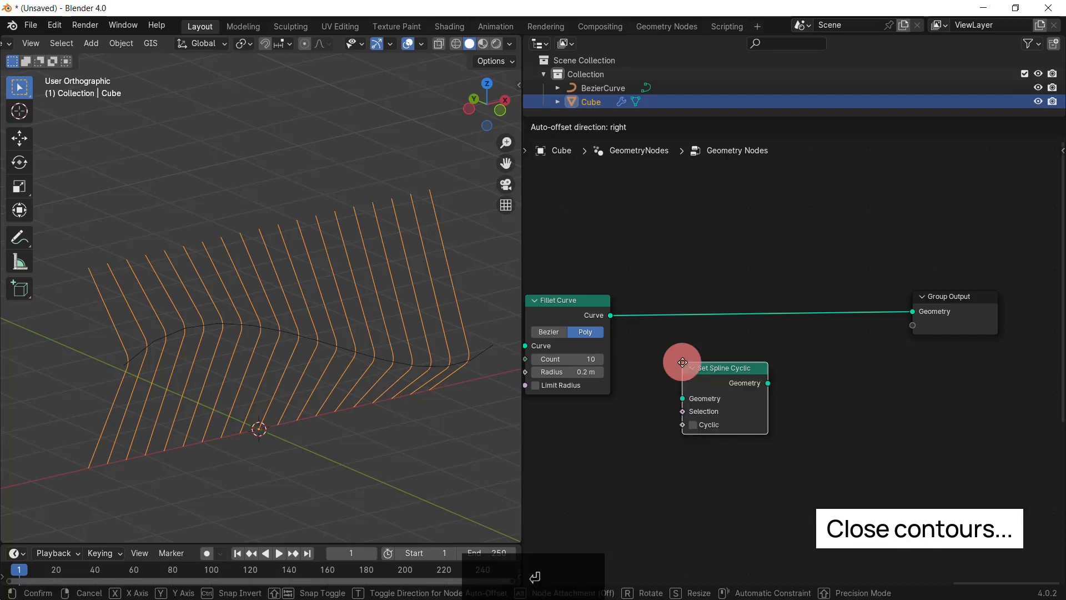
left_click(666, 294)
left_click(675, 359)
middle_click_drag(439, 363, 422, 305, "alt")
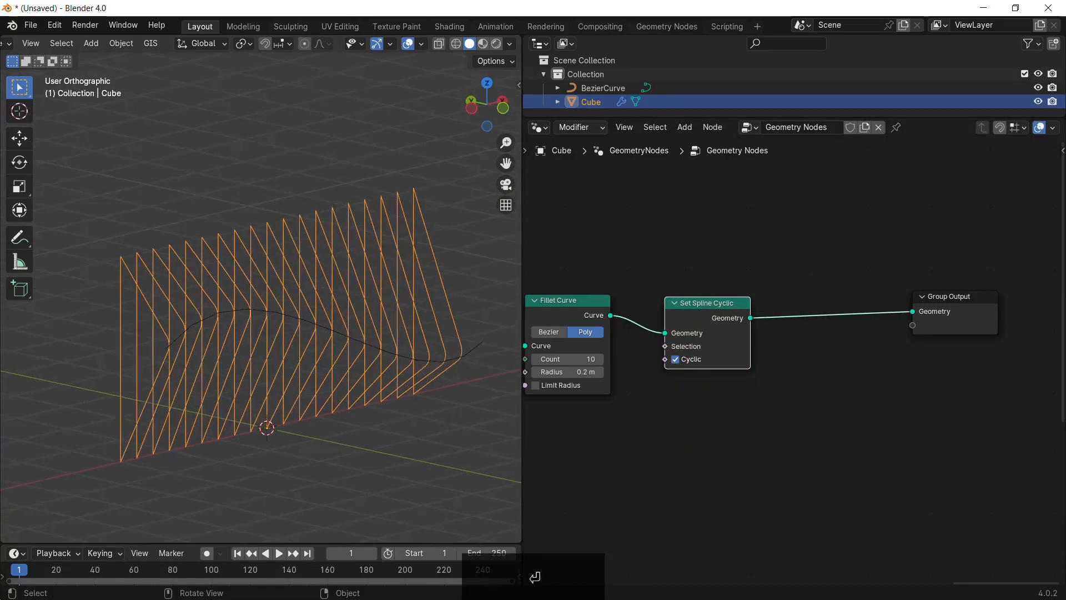
- Add a Curve to Mesh node and connect Set Spline Cyclic's Geometry output to its Profile Curve input
left_click_drag(955, 297, 1009, 274)
left_click(803, 380)
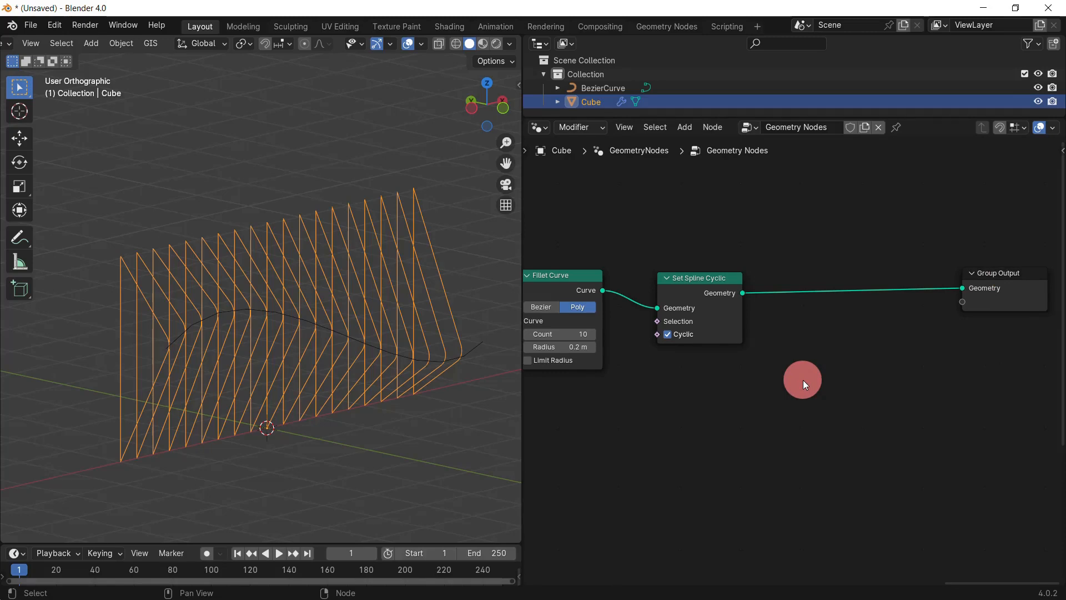
key("shift+a")
type("curve to mesh")
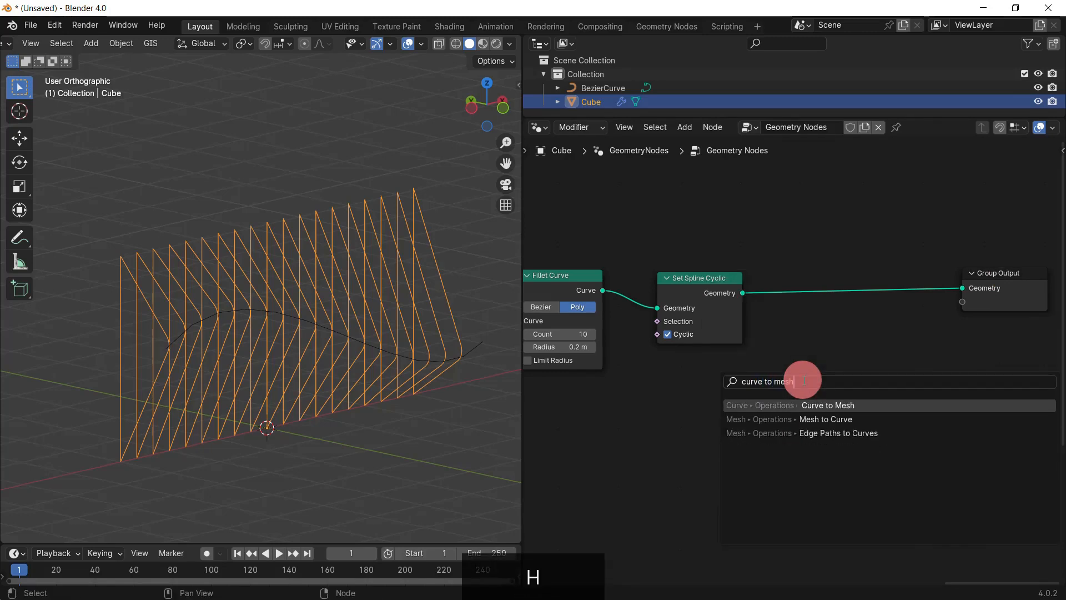
left_click(833, 406)
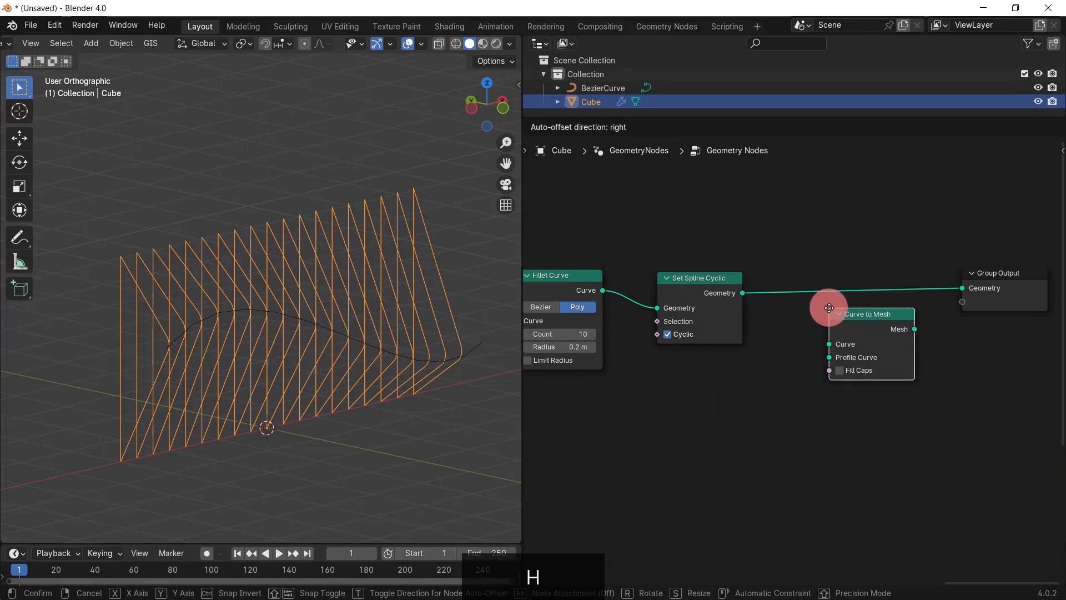
left_click(829, 318)
left_click_drag(742, 292, 829, 357)
- Add a Curve Line node, connect it to Curve to Mesh's Curve input, and link it to Group Output as a preview
key("shift+a")
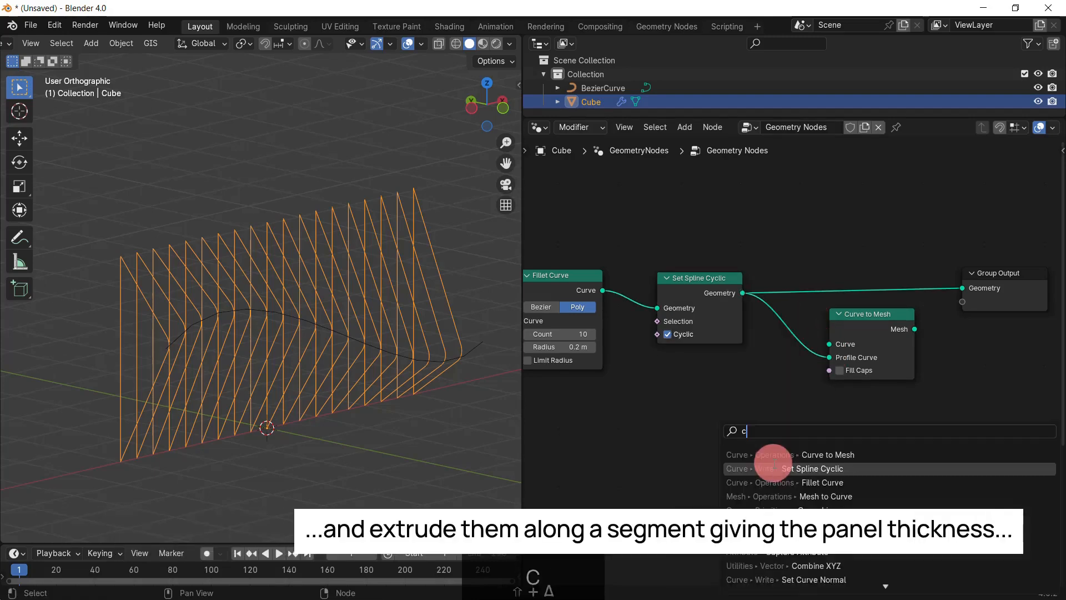
type("curve li")
key("Return")
left_click(665, 384)
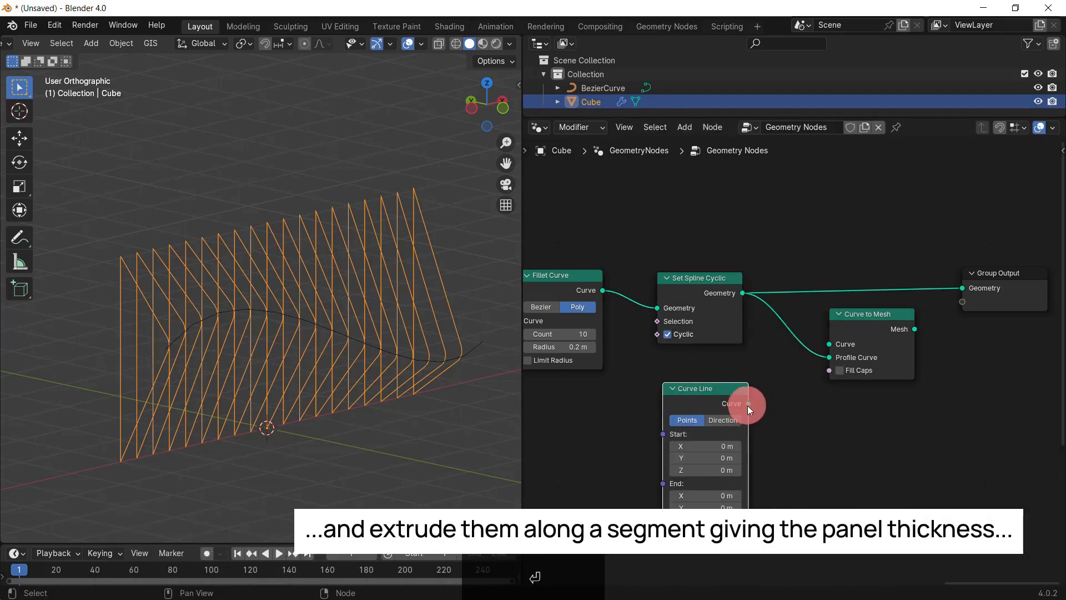
left_click_drag(749, 403, 826, 349)
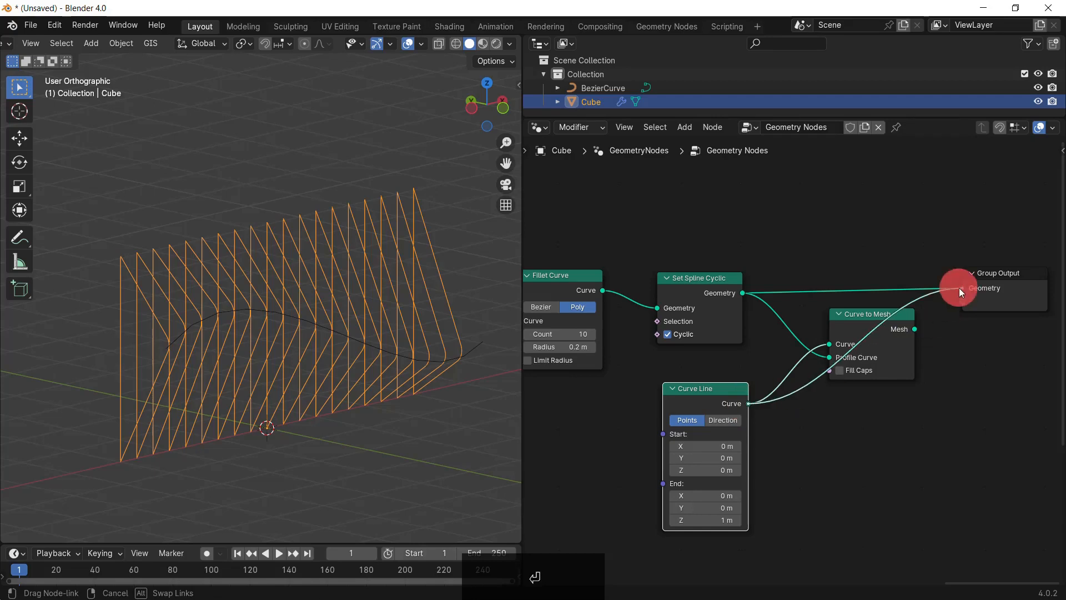
left_click_drag(960, 291, 960, 291)
- Set the Curve Line's Start X to -0.1 m, End X to 0.1 m and End Z to 0 m
left_click(715, 446)
type("-0.1")
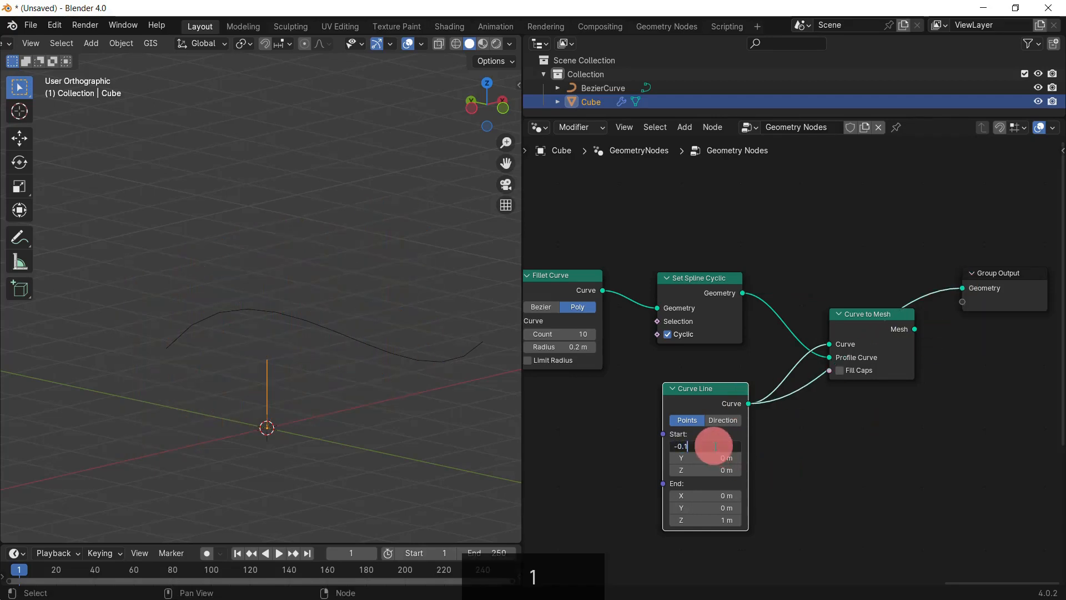
scroll(766, 410, "up", 3)
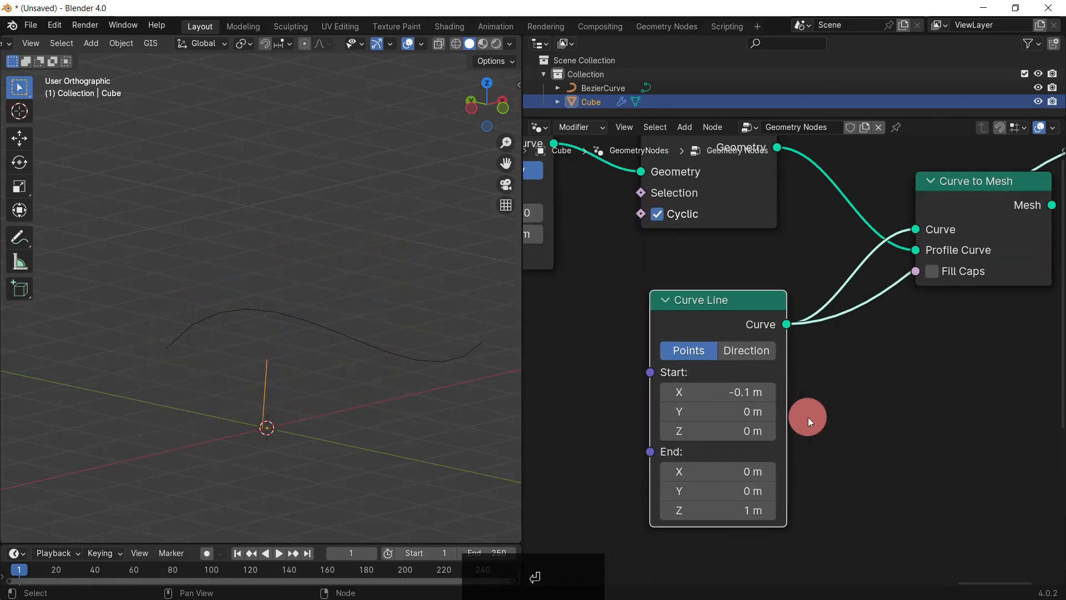
left_click(742, 470)
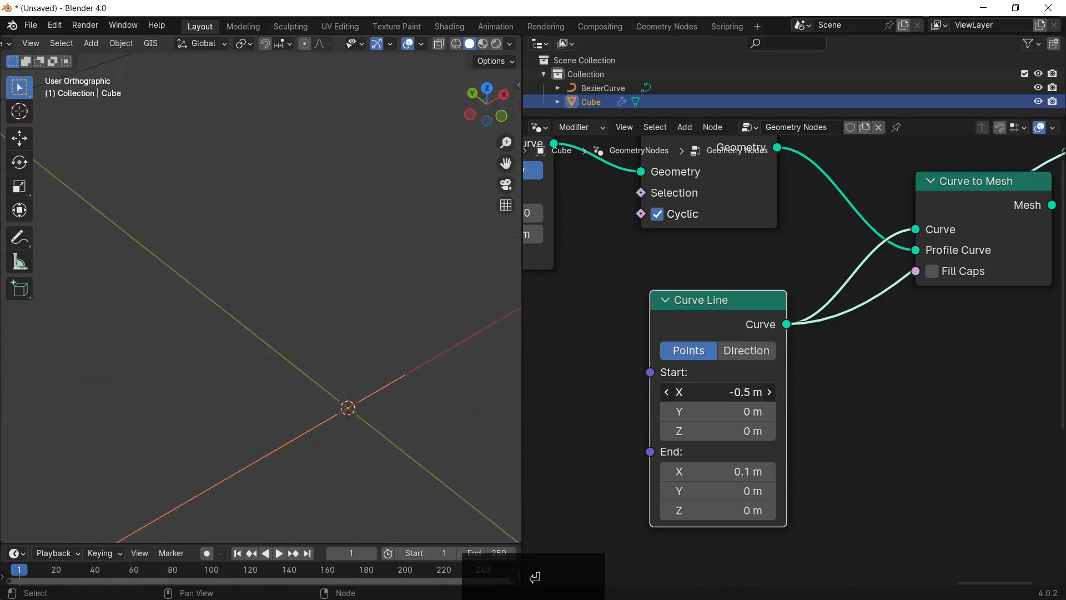
left_click(732, 391)
type("-0.1")
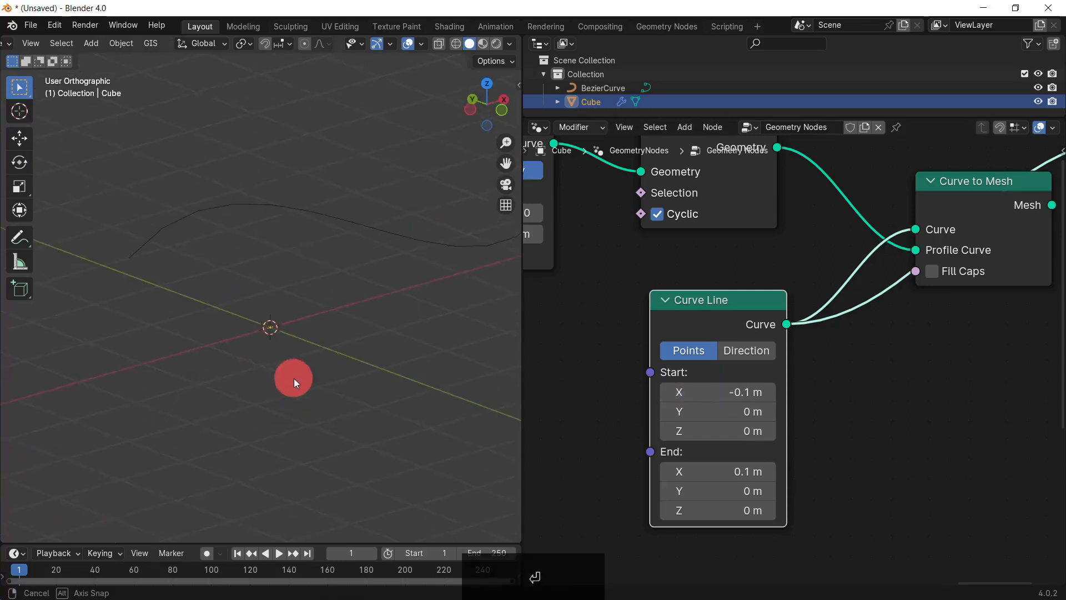
- Connect Curve to Mesh's Mesh output to Group Output in place of the line preview, and tidy the end nodes
middle_click_drag(294, 379, 295, 387)
scroll(873, 428, "down", 5)
middle_click_drag(873, 428, 820, 452)
left_click_drag(961, 238, 967, 234)
middle_click_drag(356, 367, 333, 360)
scroll(888, 422, "down", 5)
middle_click_drag(953, 406, 841, 428)
left_click_drag(854, 322, 871, 317)
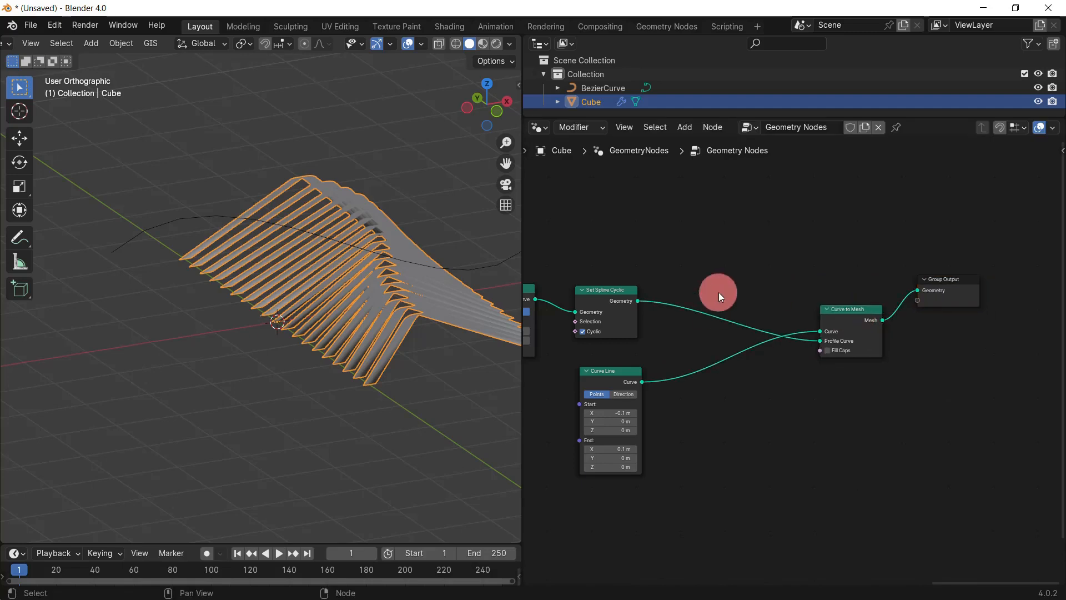
- Insert a Transform Geometry node between Set Spline Cyclic and Curve to Mesh's Profile Curve input
key("shift+a")
type("trans")
key("Return")
left_click(681, 275)
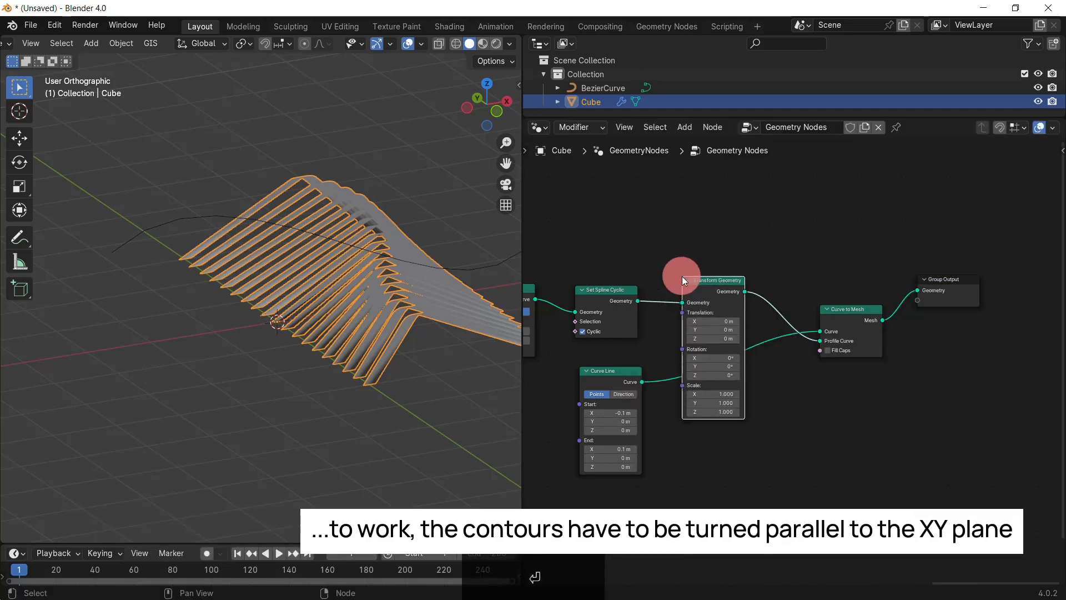
scroll(672, 362, "down", 2)
scroll(672, 362, "up", 3)
- Reposition the Curve Line, Curve to Mesh and Group Output nodes to clear space around Transform Geometry
left_click_drag(598, 377, 783, 414)
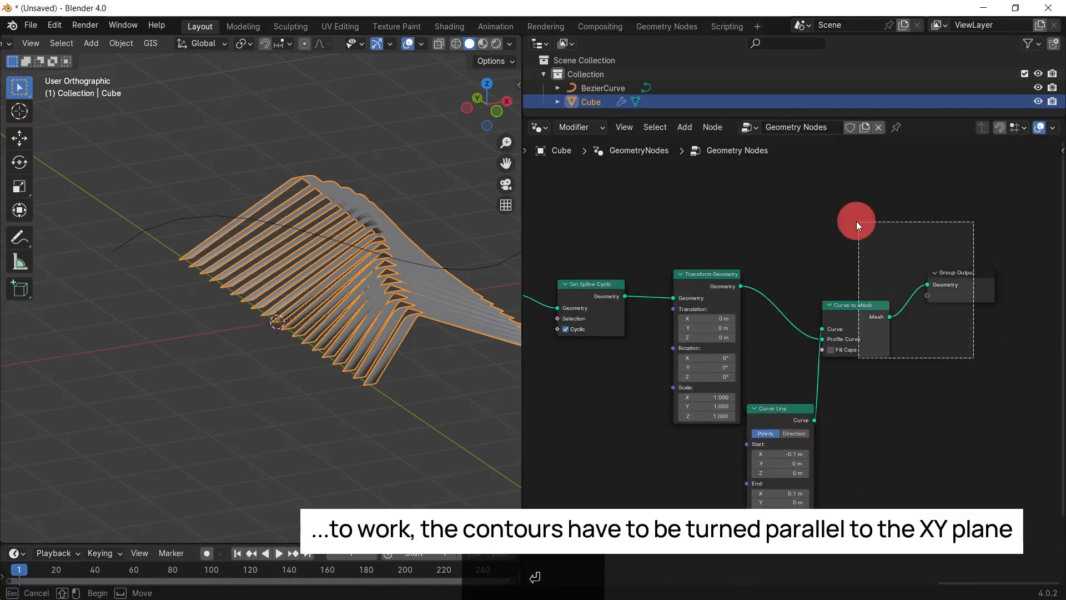
left_click_drag(856, 221, 855, 220)
left_click_drag(858, 311, 944, 289)
left_click_drag(797, 409, 812, 378)
- Set Transform Geometry's rotation to -90° on Y and 90° on X
scroll(765, 344, "up", 4)
middle_click_drag(765, 344, 772, 379)
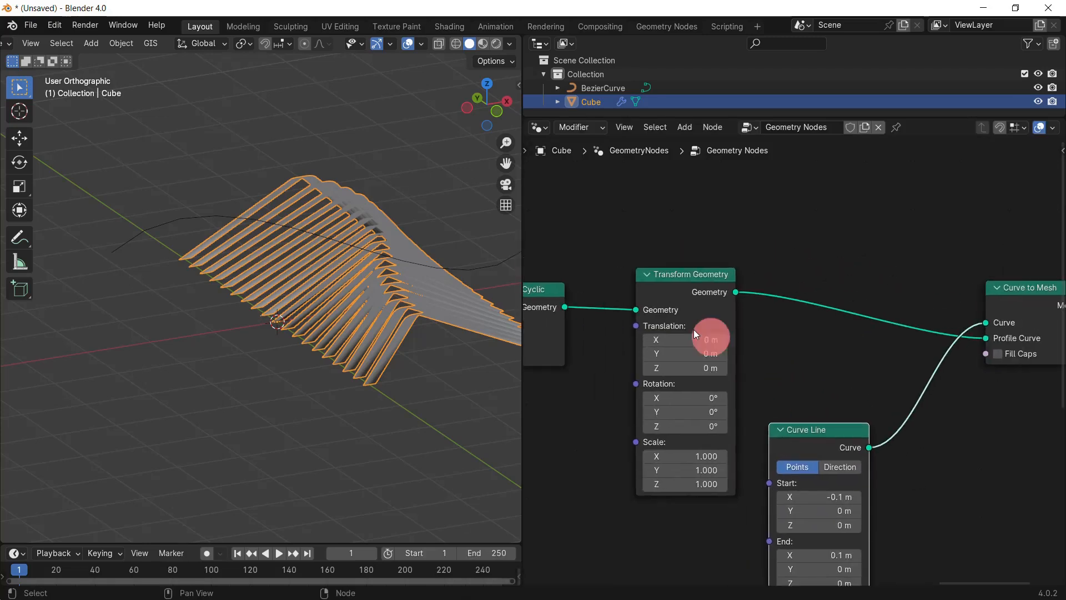
left_click(698, 411)
type("-")
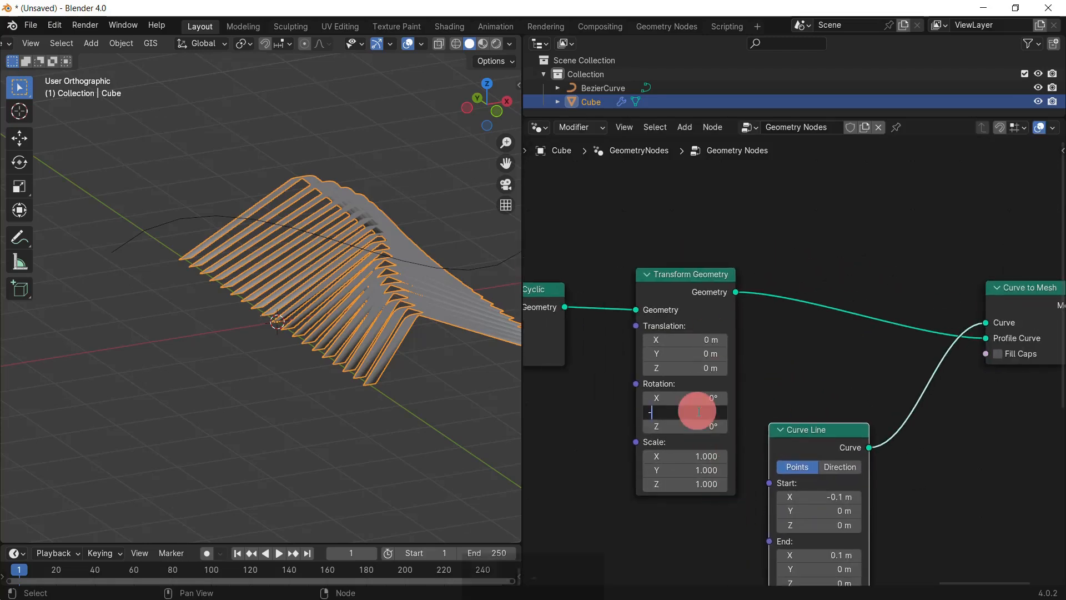
type("90")
key("Return")
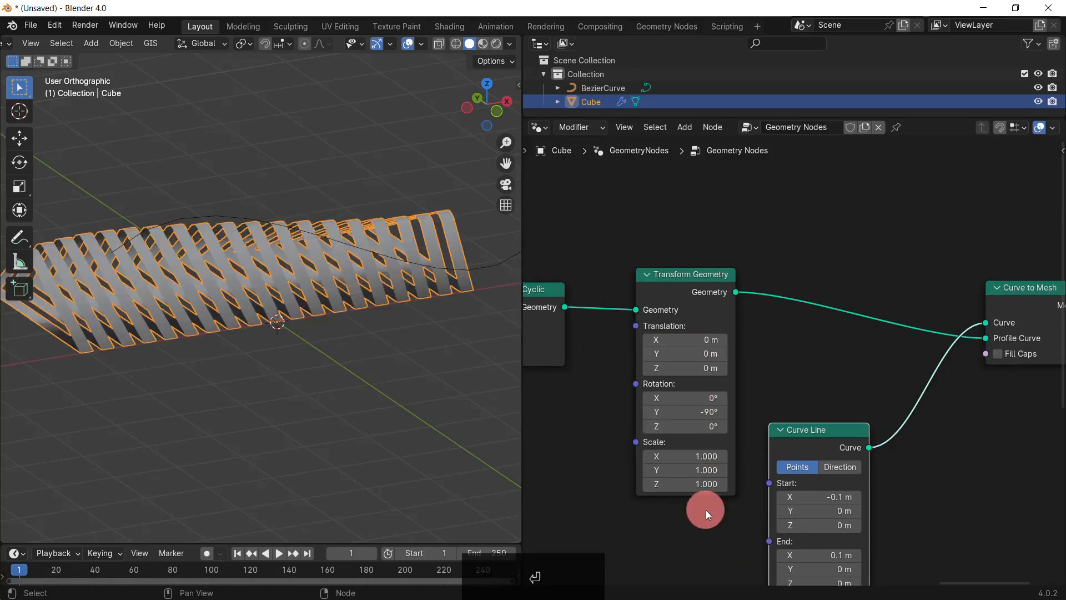
left_click(709, 395)
type("90")
key("Return")
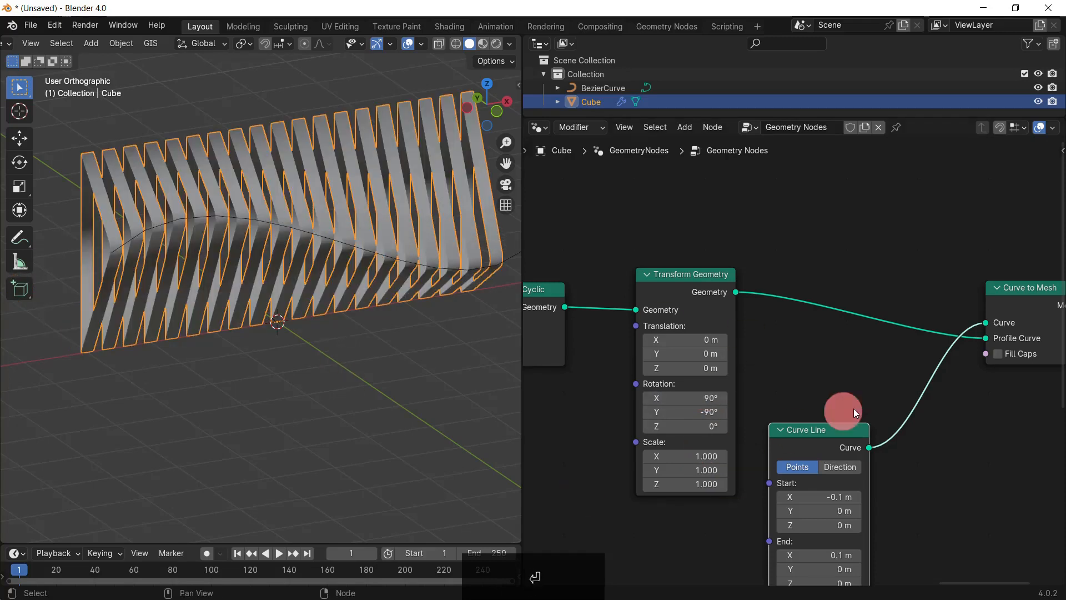
- Enable Fill Caps on the Curve to Mesh node to close the panel ends
left_click(997, 356)
middle_click_drag(299, 244, 542, 431)
- Adjust the panel thickness by setting the Curve Line's Start X to -0.07 m and End X to 0.07 m
middle_click_drag(847, 421, 817, 278)
scroll(797, 351, "up", 1)
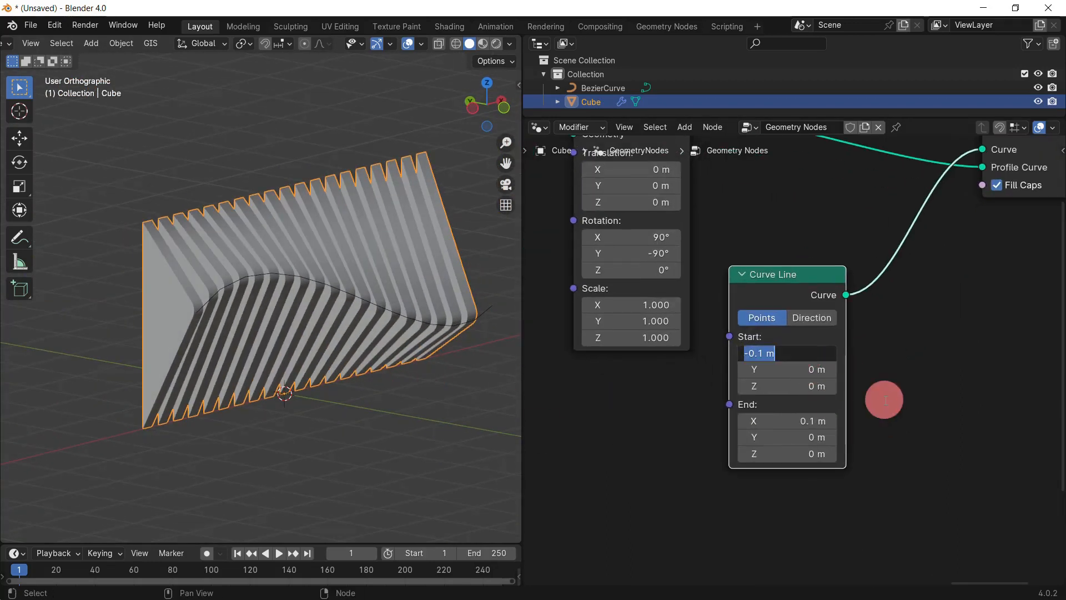
key("Return")
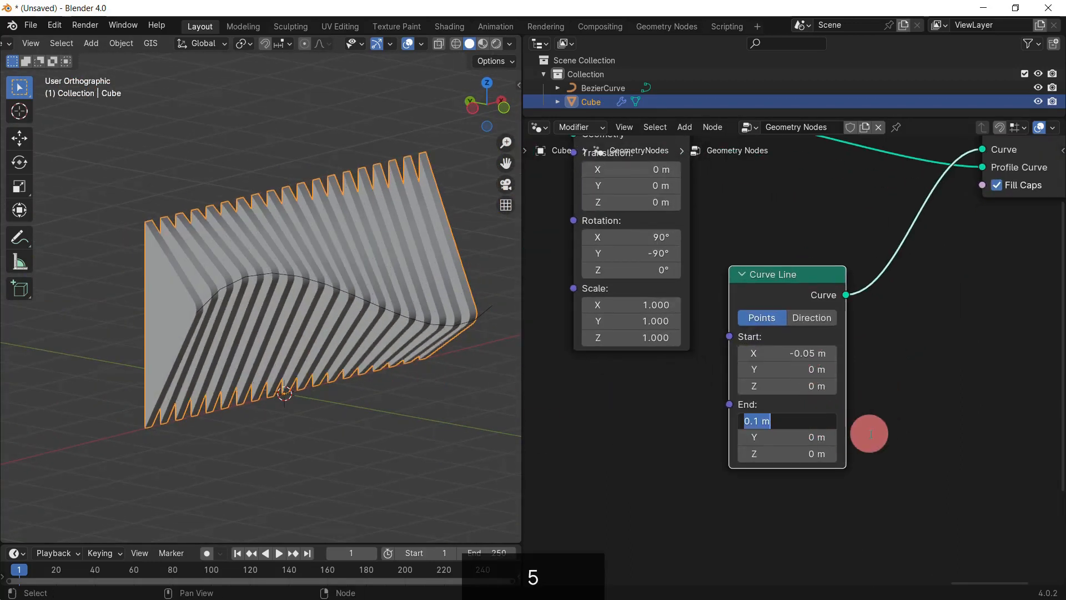
key("Return")
middle_click_drag(304, 398, 233, 347)
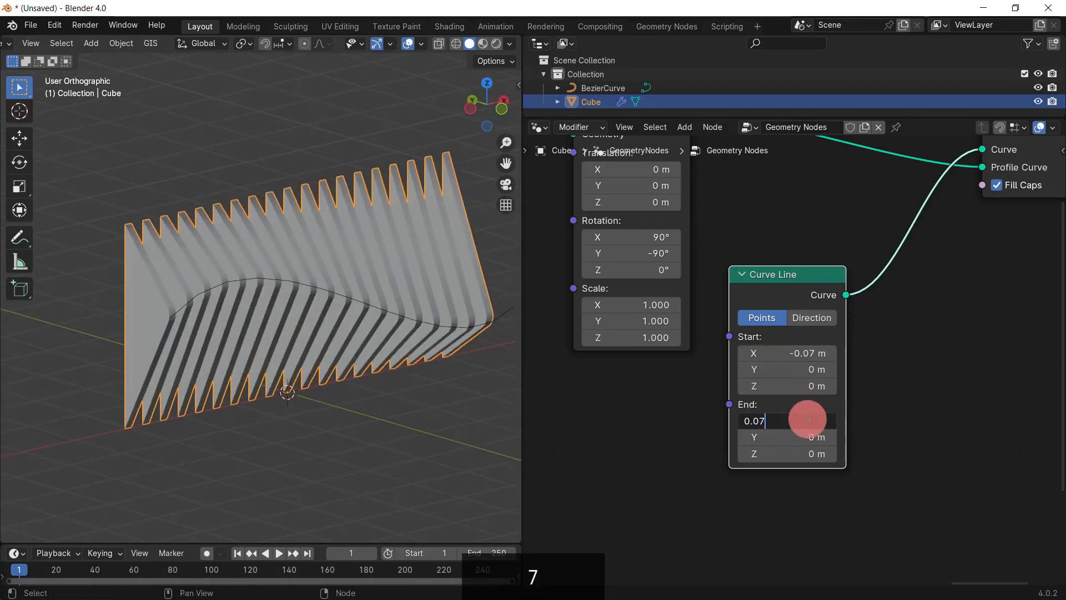
middle_click_drag(298, 304, 233, 333)
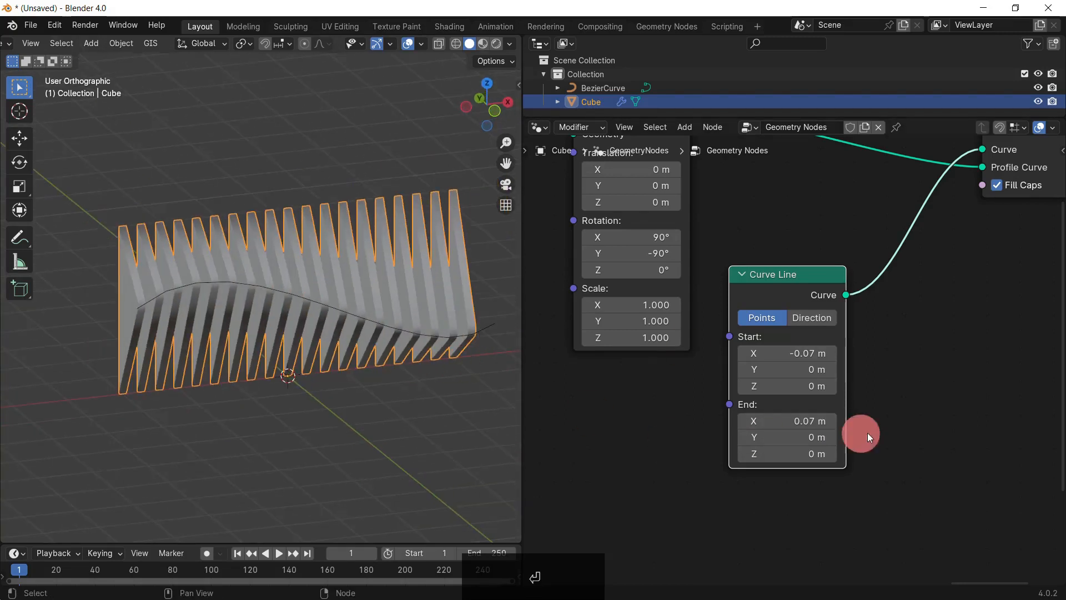
- Enlarge the 3D viewport and open the Bezier curve in Edit Mode
key("Home")
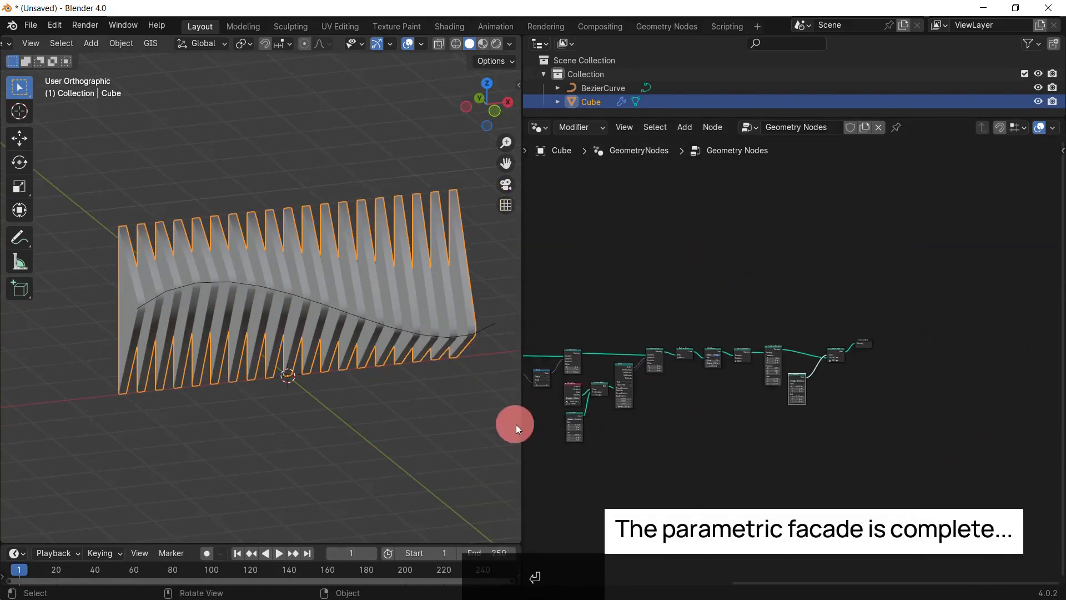
left_click_drag(521, 424, 930, 422)
middle_click_drag(792, 430, 764, 333)
left_click(762, 332)
middle_click_drag(660, 410, 671, 411)
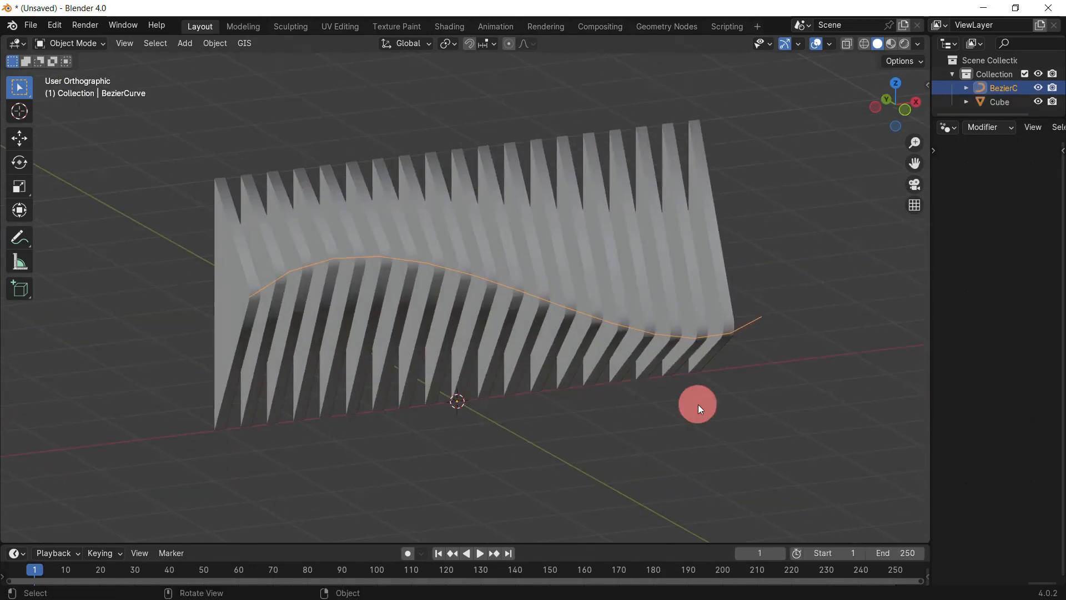
key("Tab")
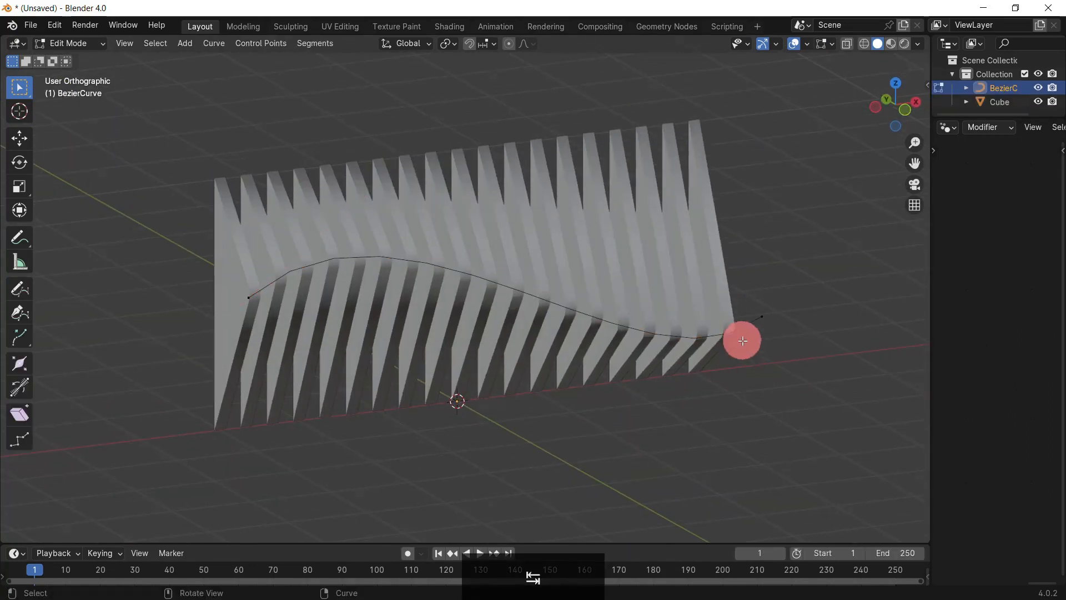
- Move the Bezier curve's end control point beyond the last panel along the global Z axis, and return to Object Mode
middle_click_drag(742, 341, 661, 368)
left_click(676, 351)
middle_click_drag(588, 381, 761, 401)
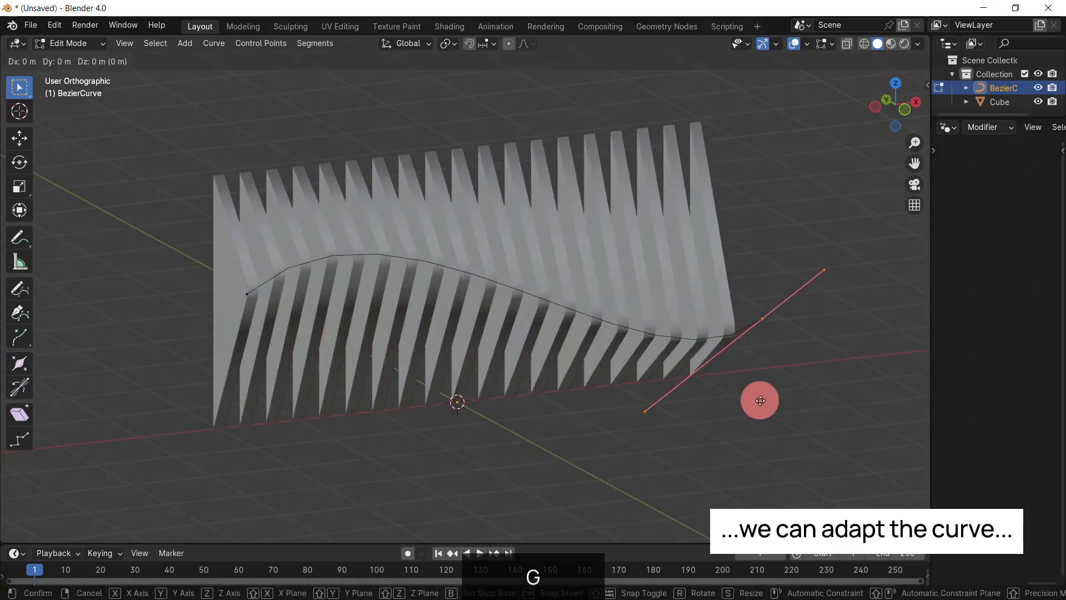
key("z")
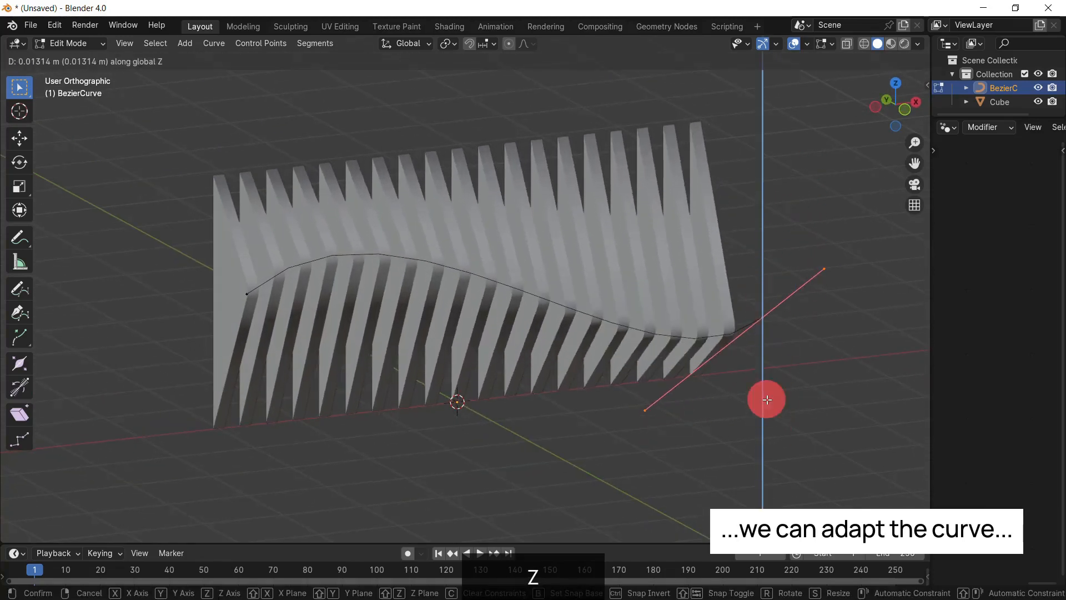
left_click(767, 400)
middle_click_drag(767, 399, 704, 402)
key("Tab")
- Widen the node editor and select the Cube panel object to show its Grid node
left_click_drag(916, 403, 652, 403)
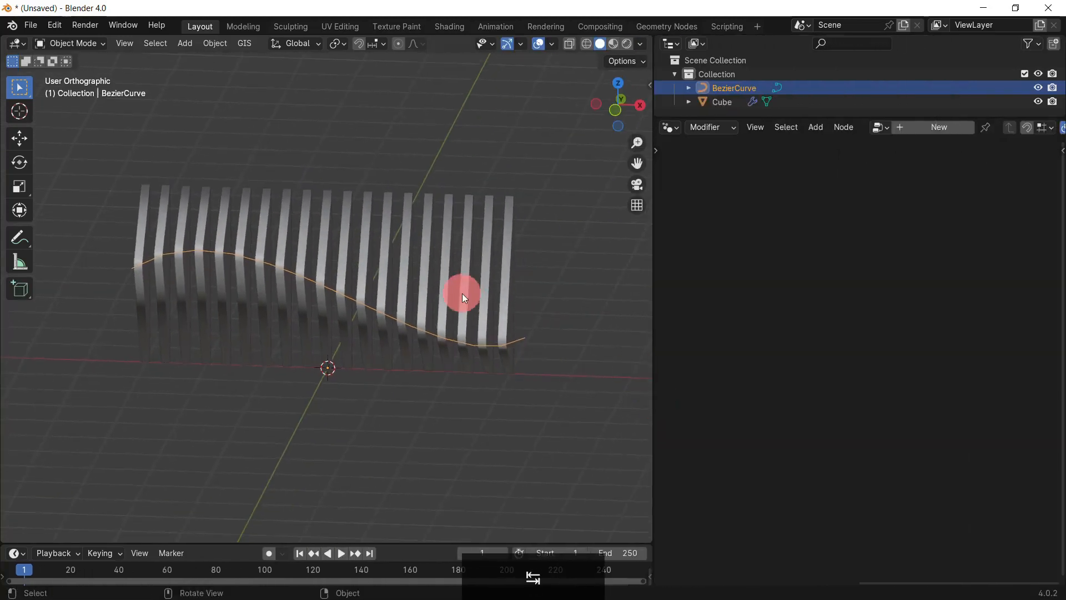
left_click(461, 292)
scroll(842, 351, "up", 5)
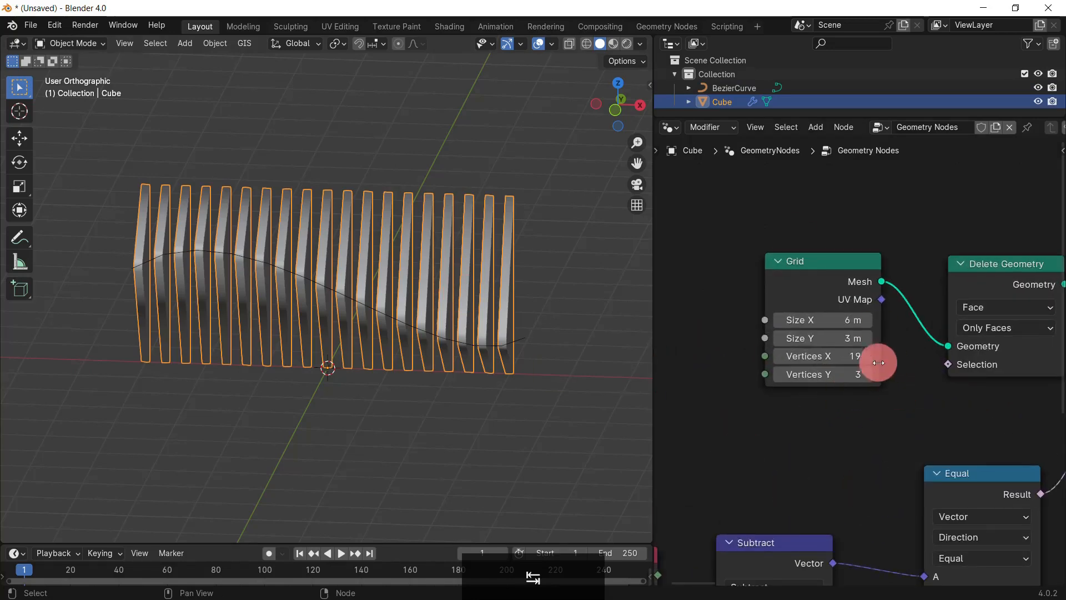
- Reduce the number of panels by lowering the Grid node's Vertices X to 11
left_click(870, 361)
middle_click_drag(317, 388, 369, 388)
scroll(369, 388, "up", 2)
left_click(779, 359)
left_click(779, 358)
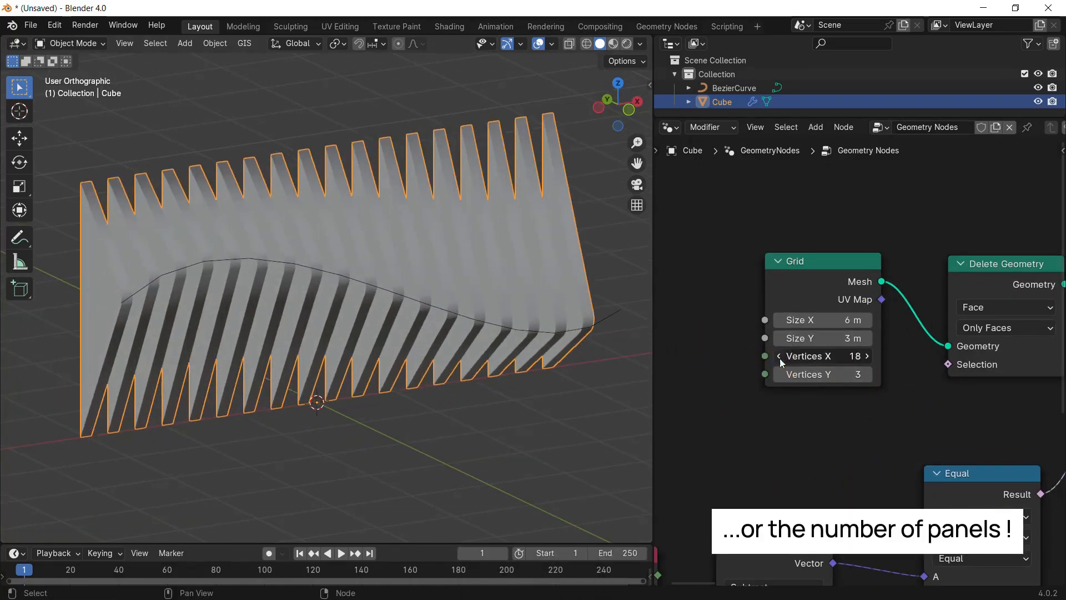
left_click_drag(779, 358, 751, 398)
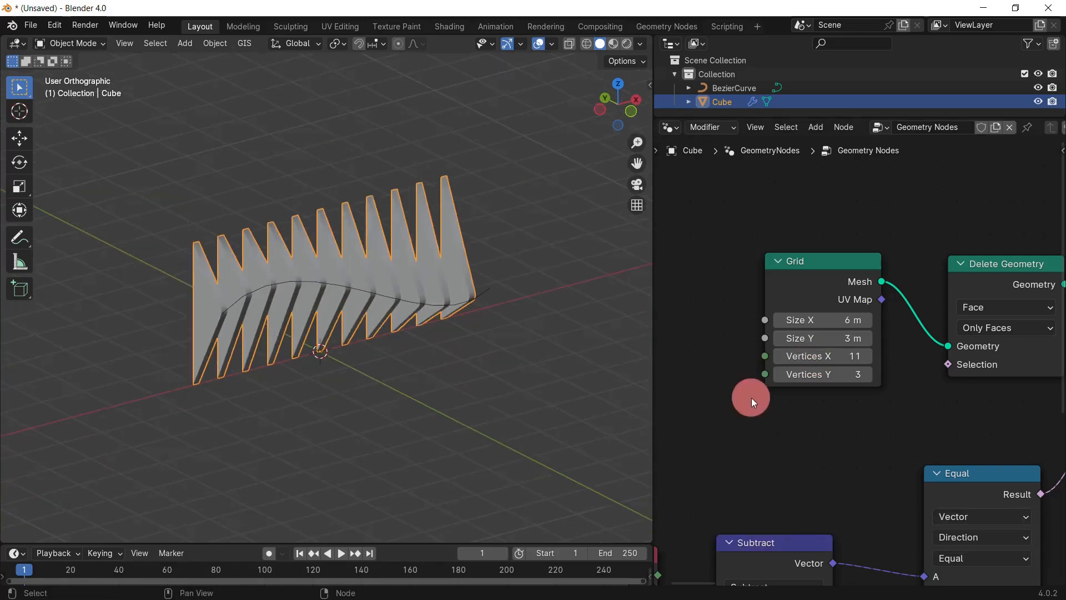
- Set the Grid node's Vertices X to 20 to increase the number of panels
middle_click_drag(583, 416, 430, 397)
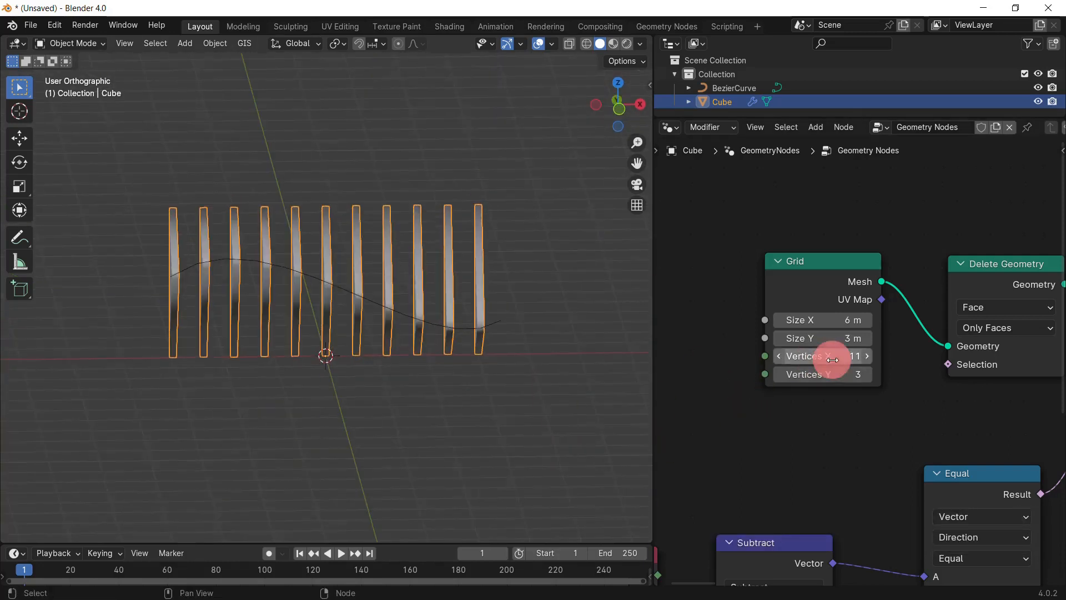
left_click(832, 359)
type("20")
key("Return")
middle_click_drag(562, 362, 512, 359)
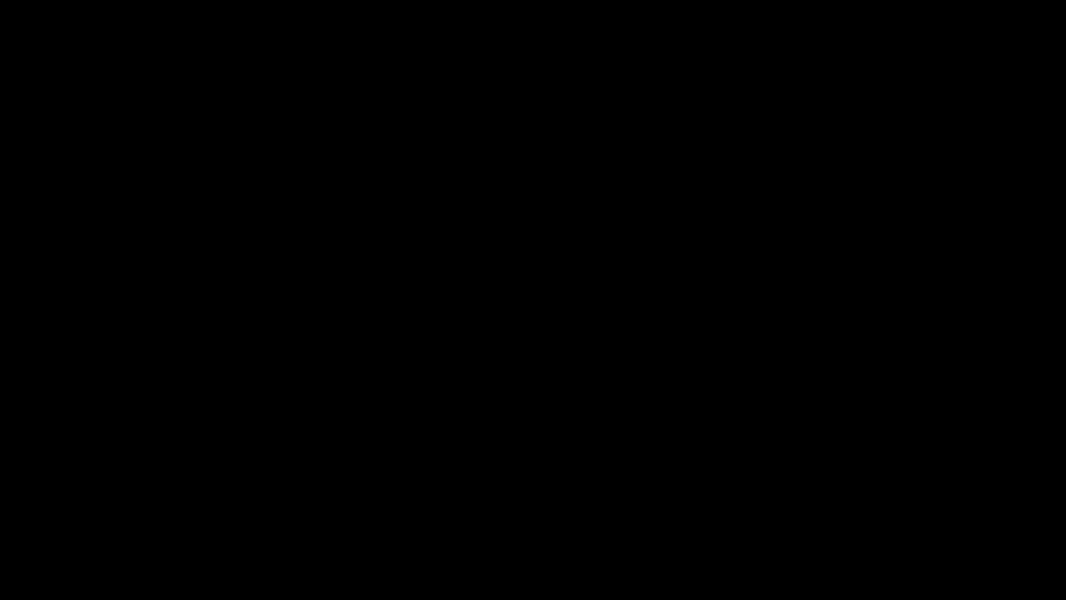